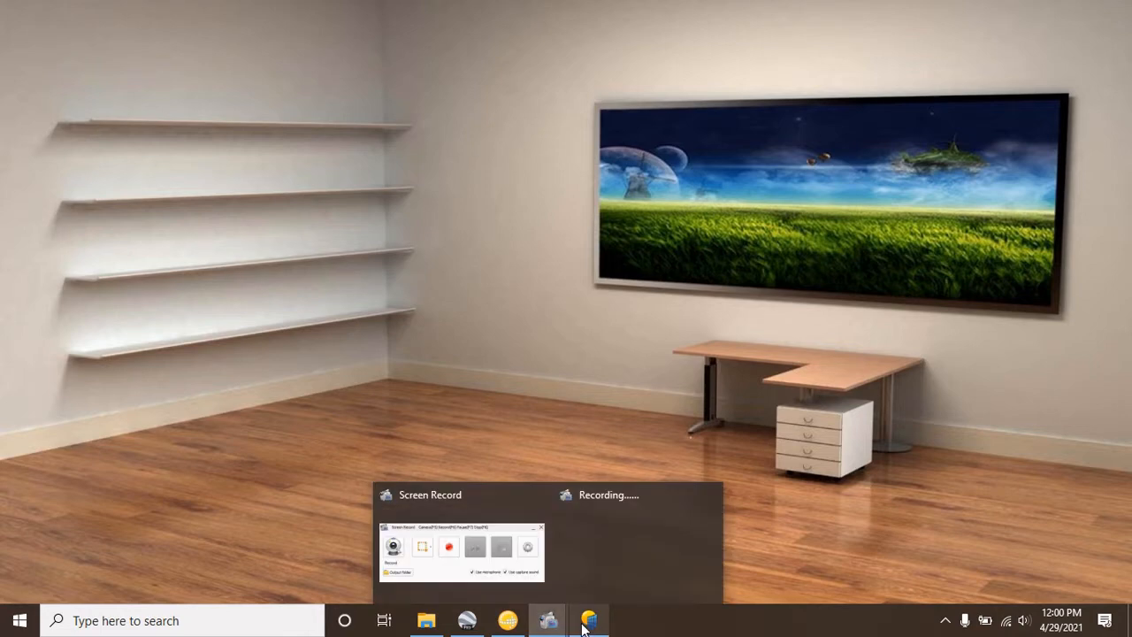
# Step: Bring up PVsyst V6.88 and close the PVsyst 7.1 demo window
pyautogui.click(586, 623)
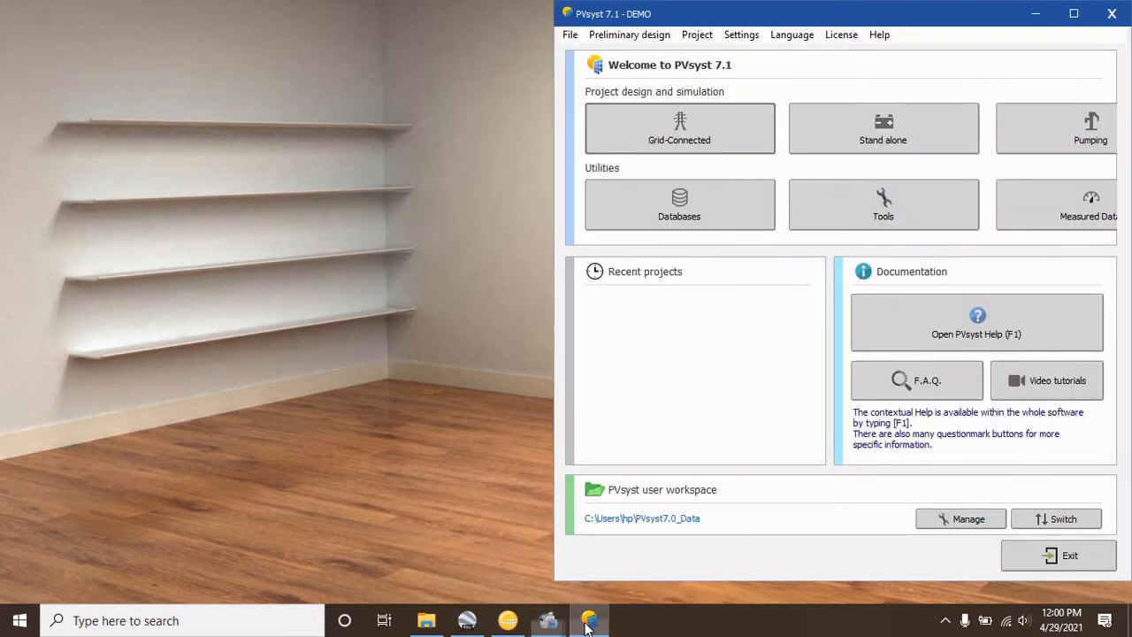
pyautogui.click(500, 624)
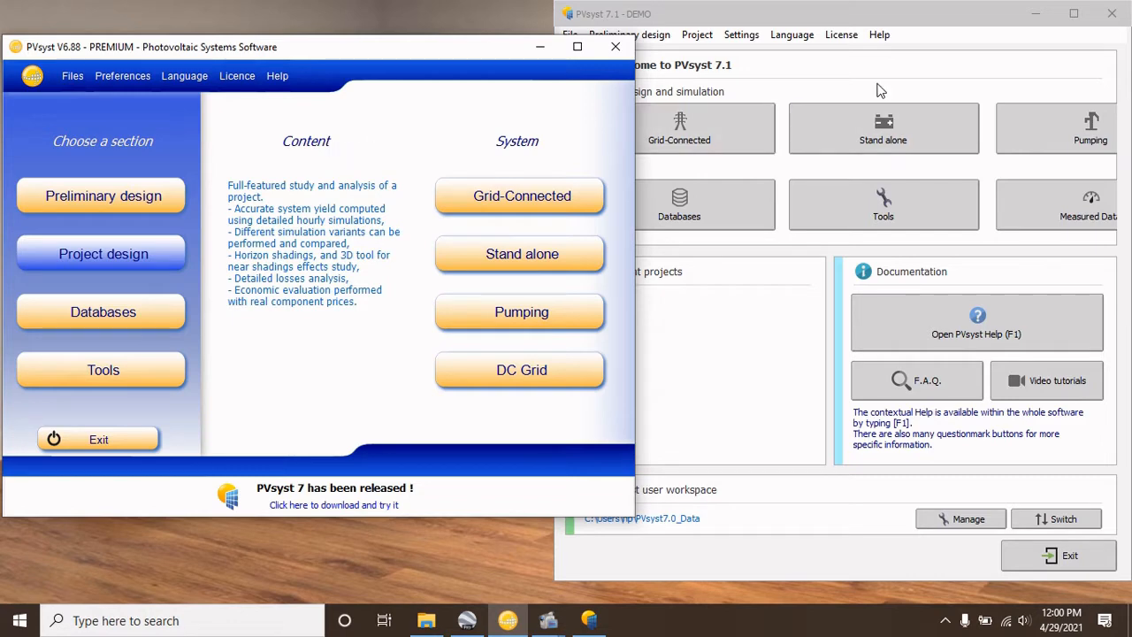
pyautogui.click(1112, 13)
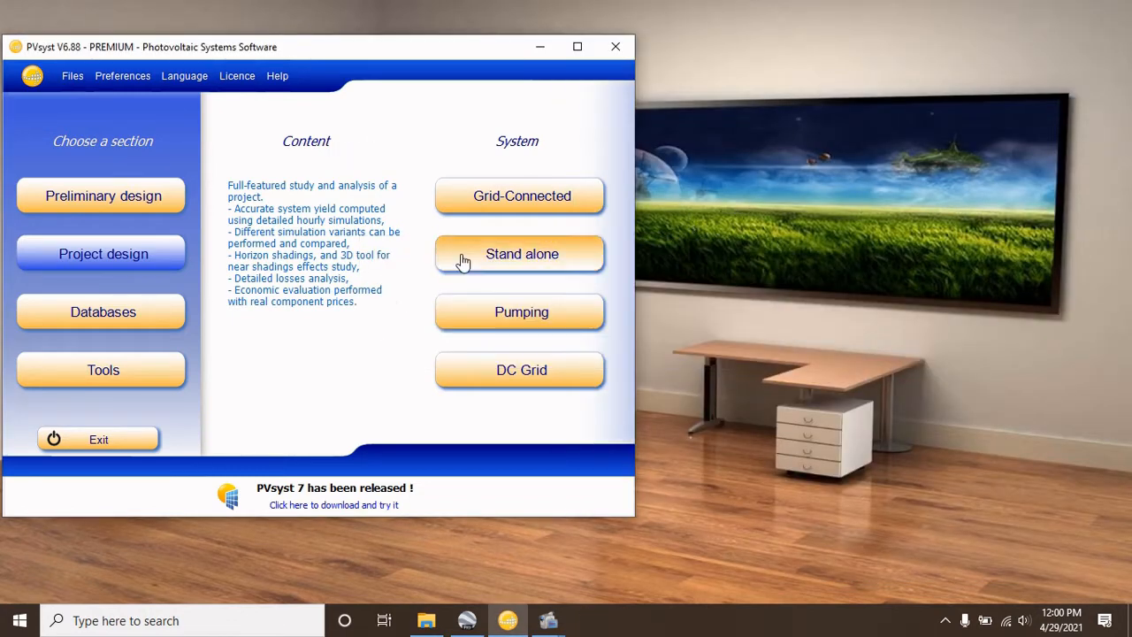
# Step: Open the project design section for a stand-alone system
pyautogui.click(175, 263)
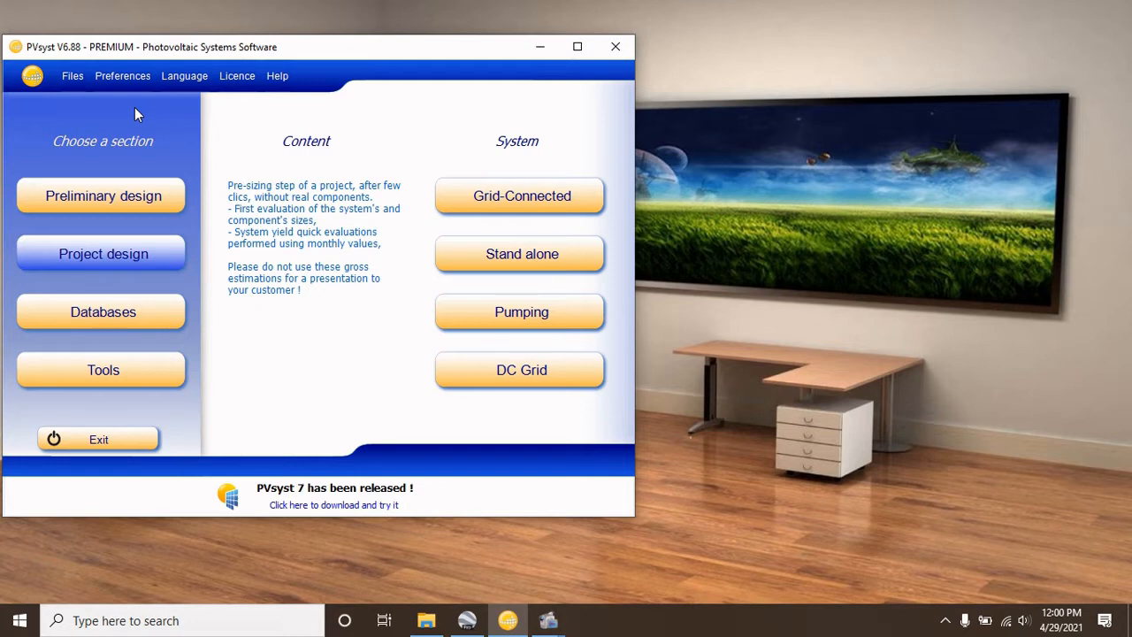
pyautogui.click(107, 265)
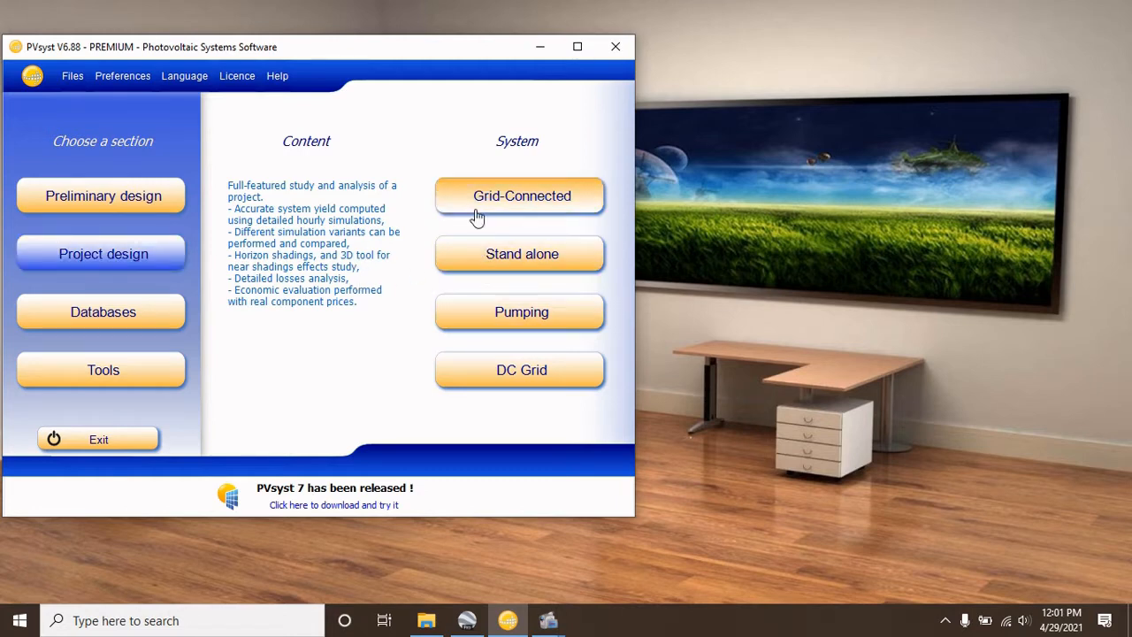
pyautogui.click(518, 256)
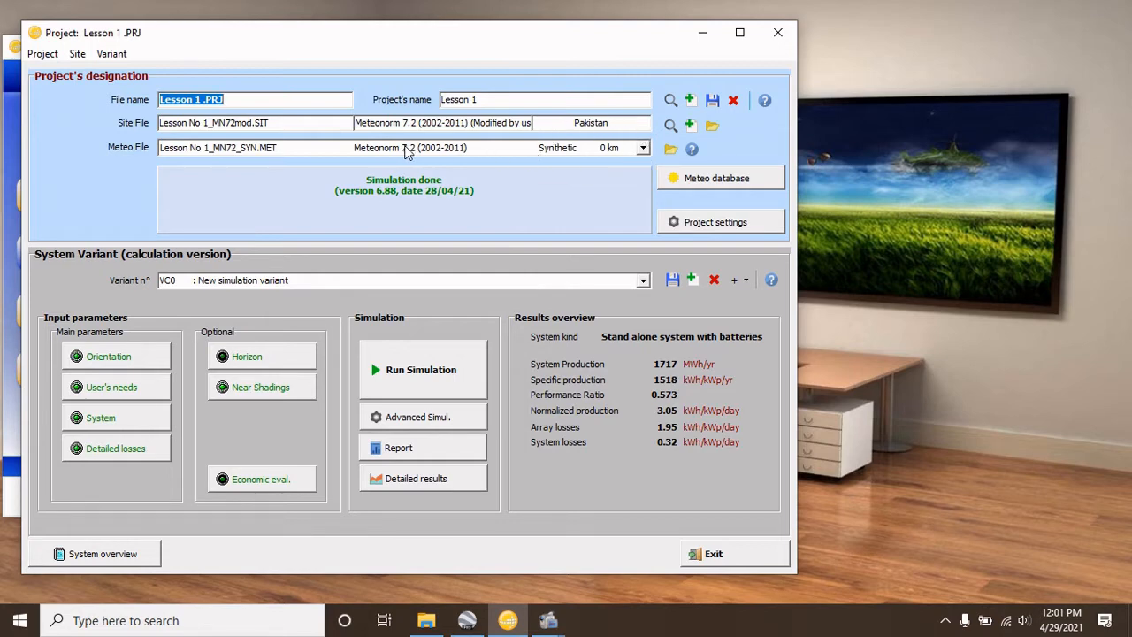
# Step: Create a new project with "Lesson 2" as both its file name and its project name
pyautogui.click(691, 100)
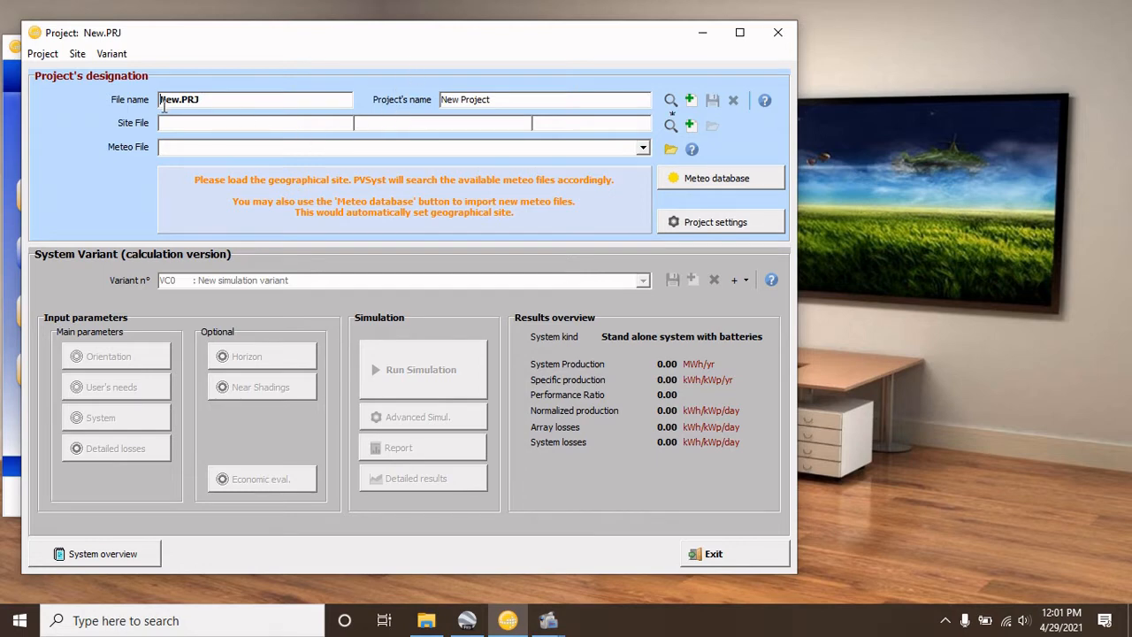
pyautogui.moveTo(180, 100); pyautogui.dragTo(138, 101)
pyautogui.write('Lesson 2')
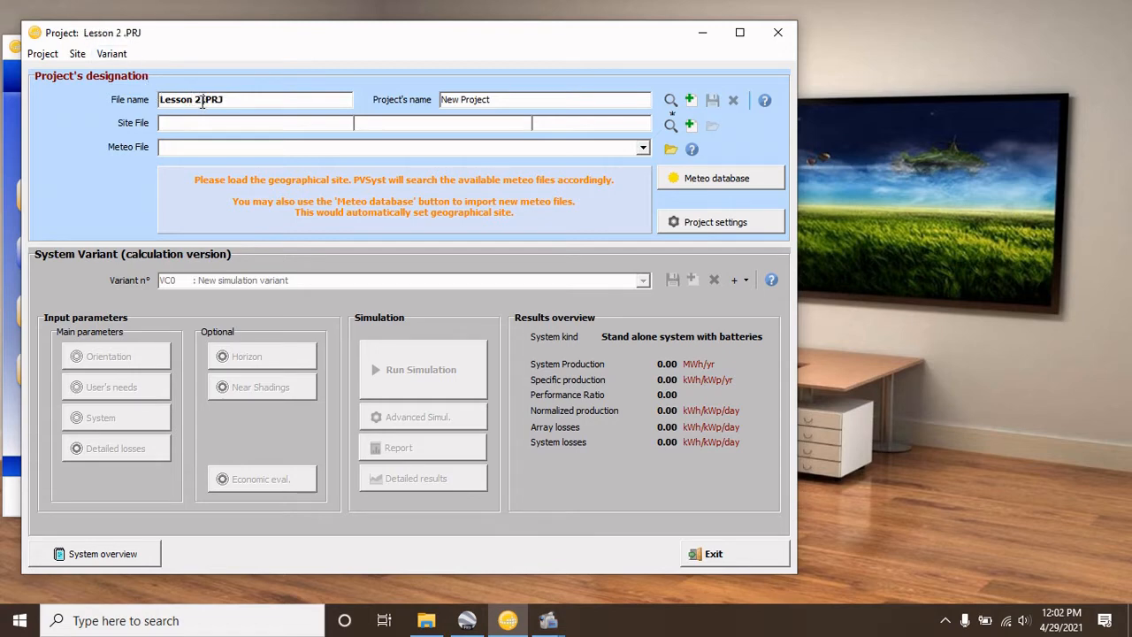
pyautogui.moveTo(202, 99); pyautogui.dragTo(128, 101)
pyautogui.moveTo(490, 99); pyautogui.dragTo(411, 98)
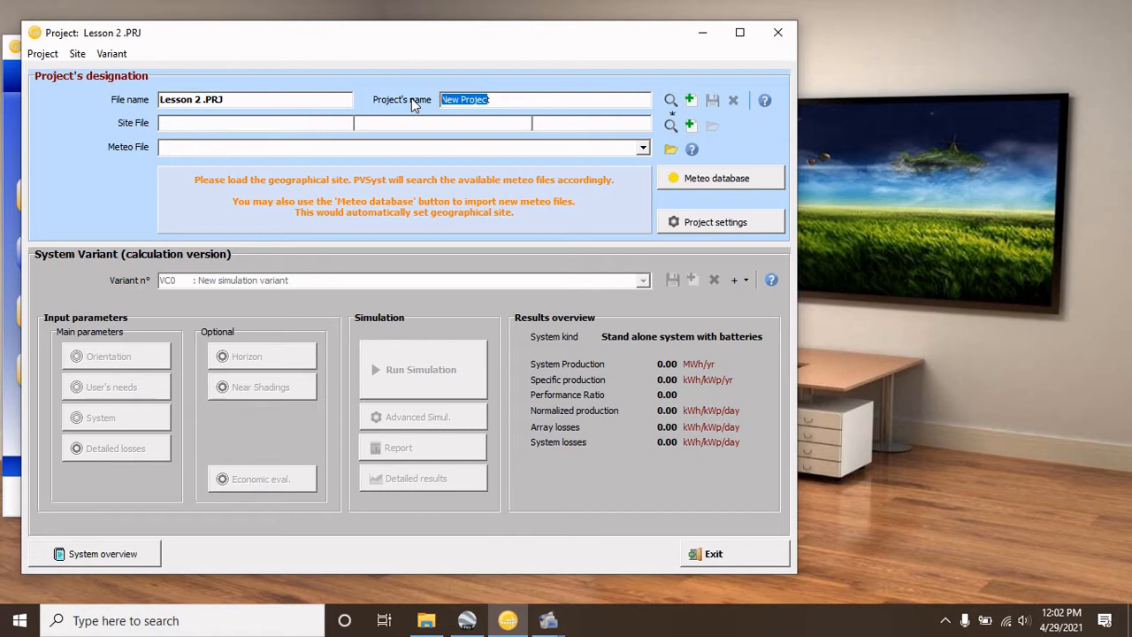
pyautogui.write('Lesson 2t')
pyautogui.click(392, 125)
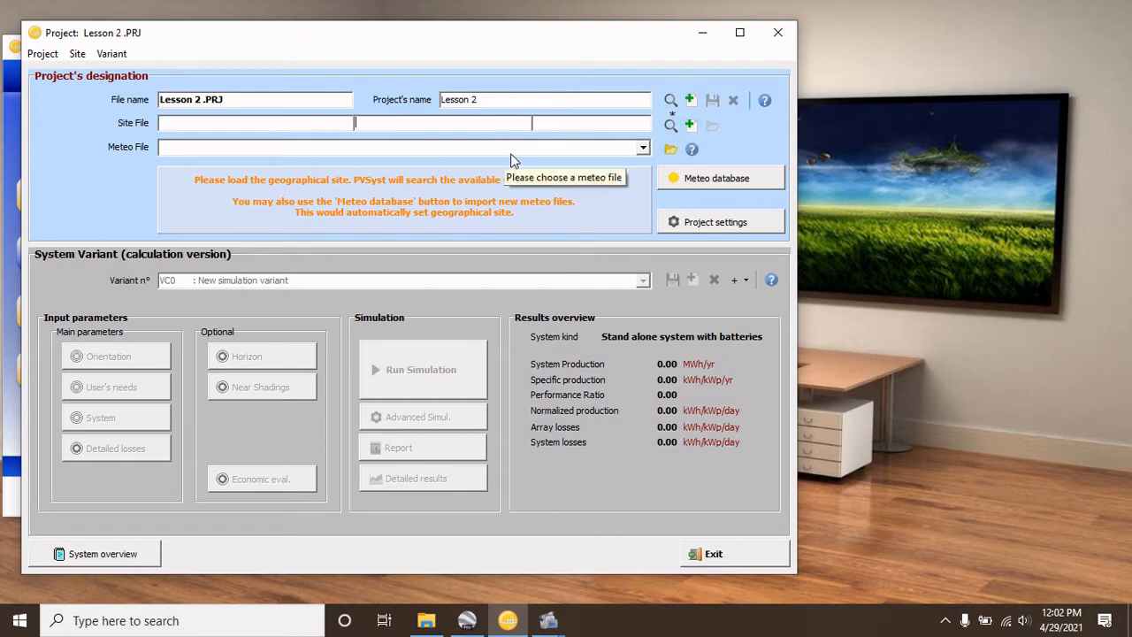
# Step: Start a new geographical site for the project and name it "Lesson No 2"
pyautogui.click(689, 128)
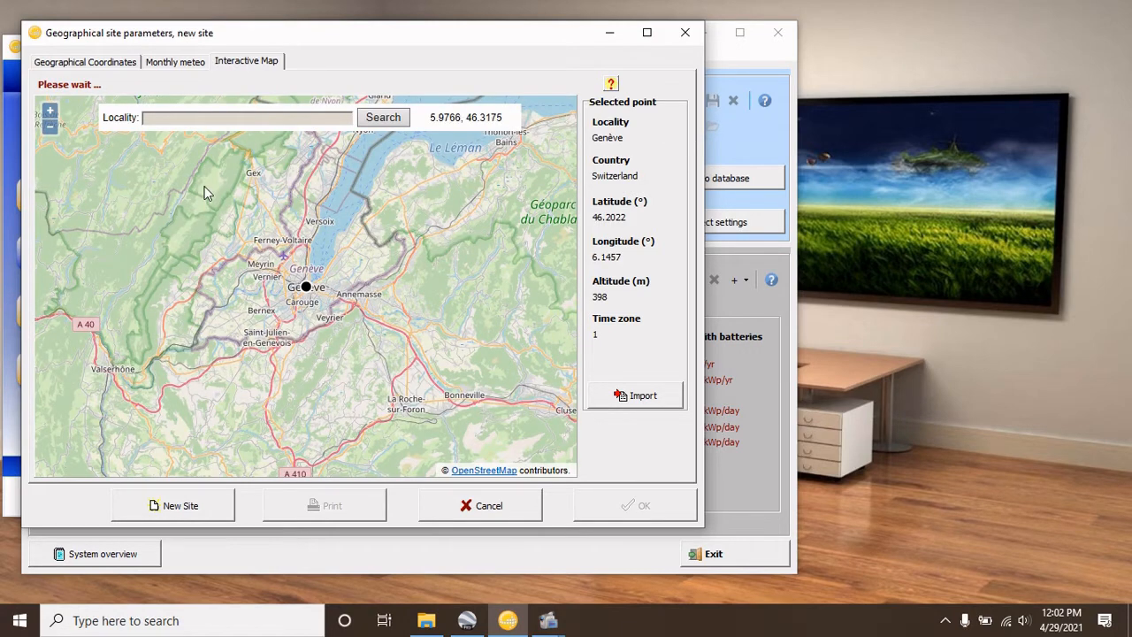
pyautogui.click(100, 67)
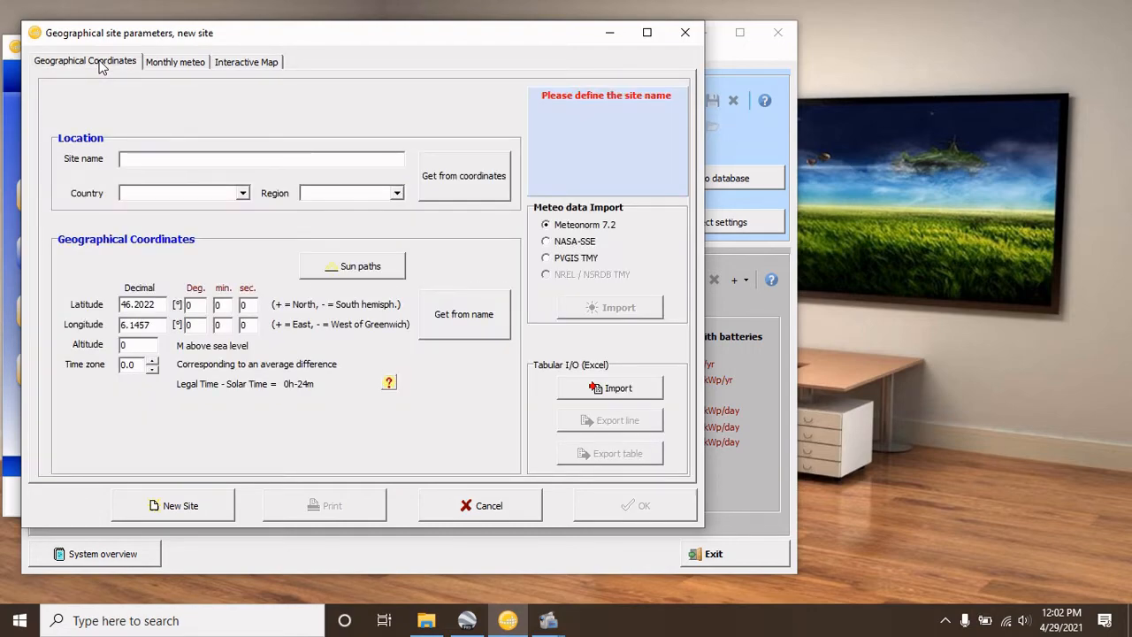
pyautogui.click(176, 159)
pyautogui.write('Lesson No 2')
# Step: Set the site's country to Pakistan and keep Asia as its region
pyautogui.click(243, 194)
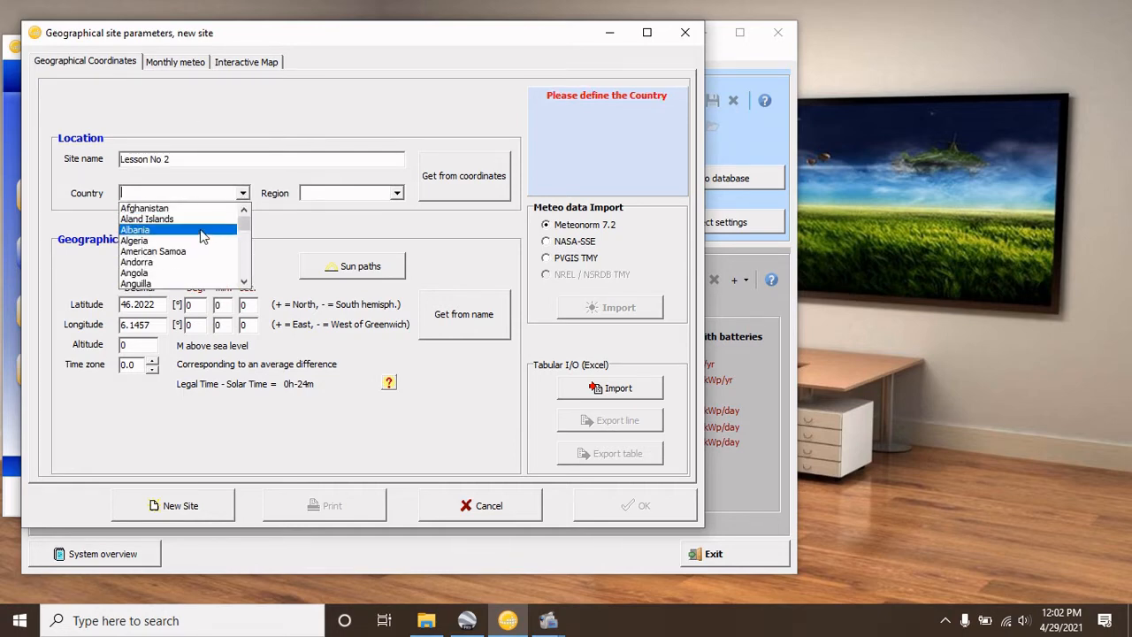
pyautogui.write('p')
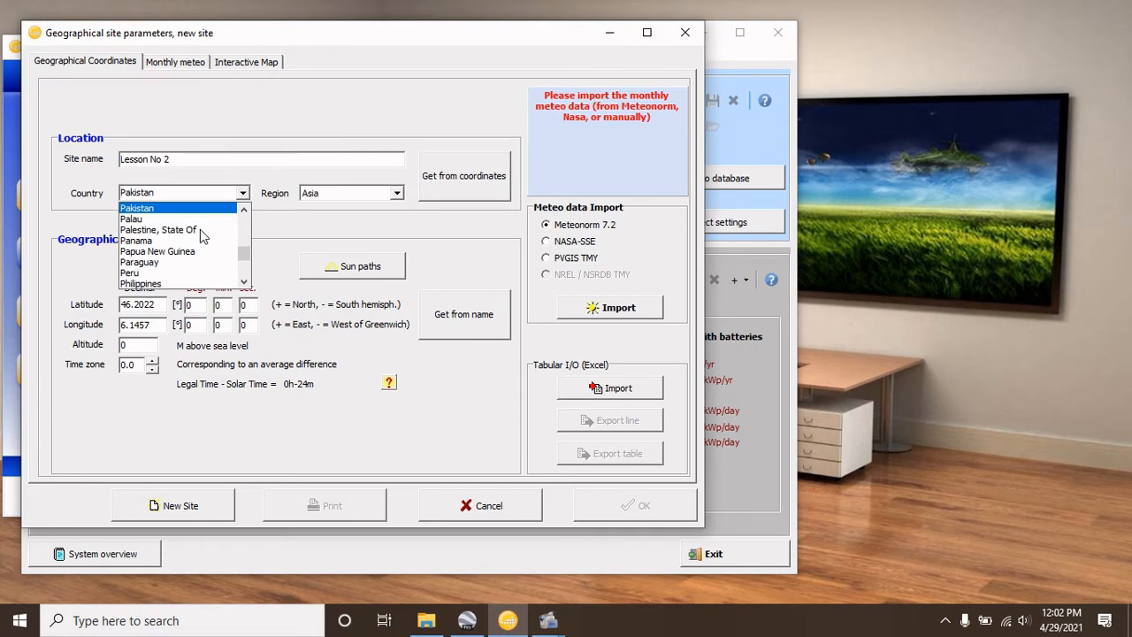
pyautogui.press('Return')
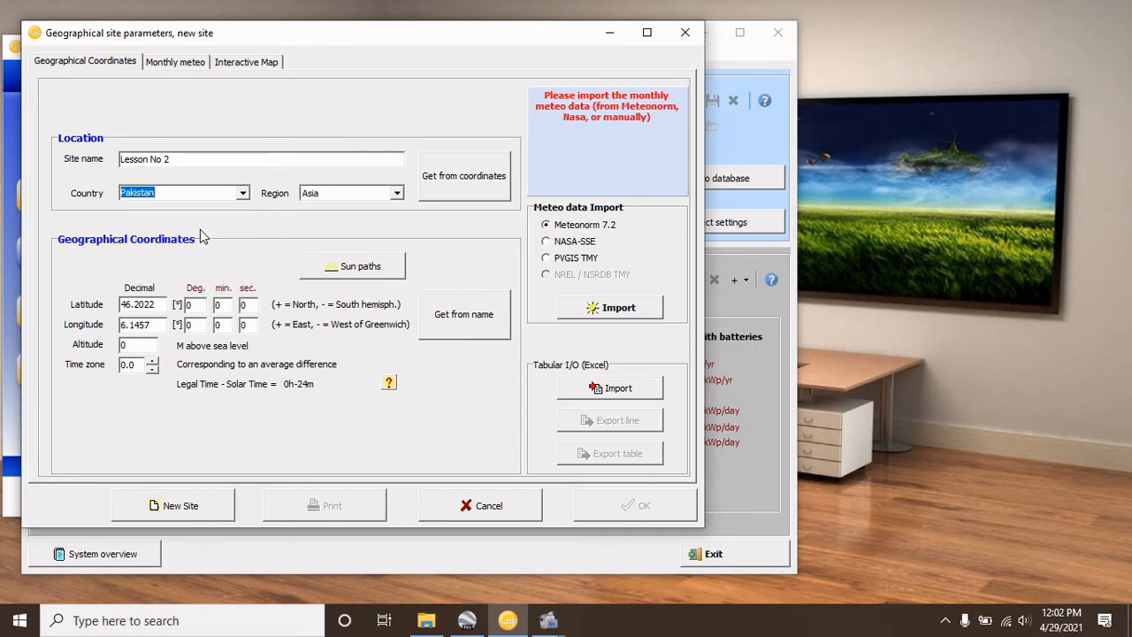
pyautogui.click(397, 195)
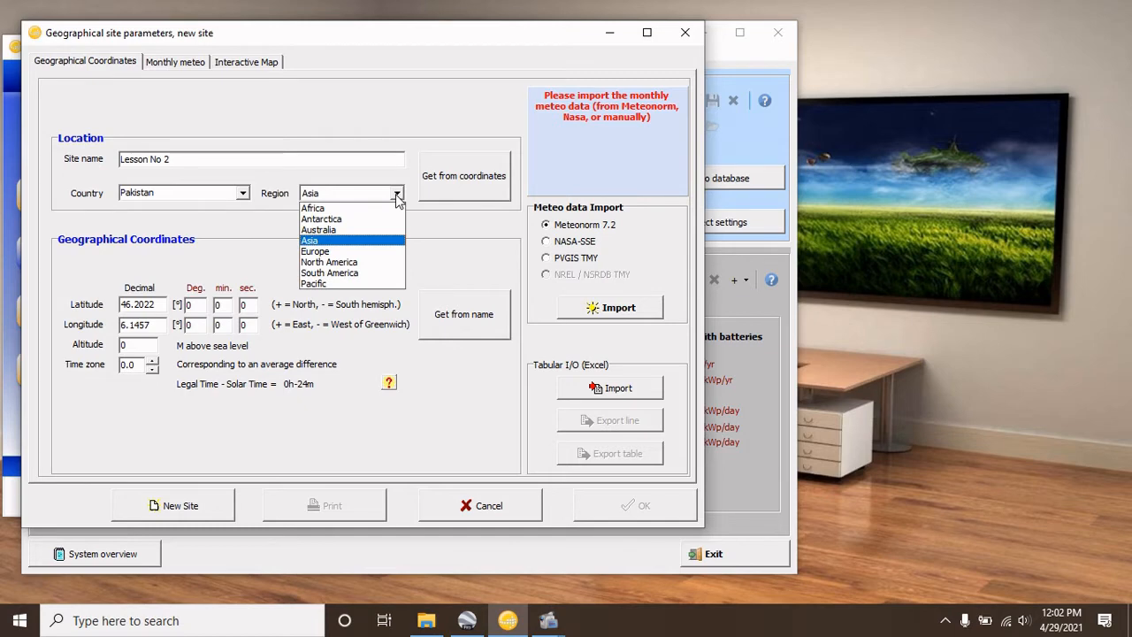
pyautogui.click(397, 196)
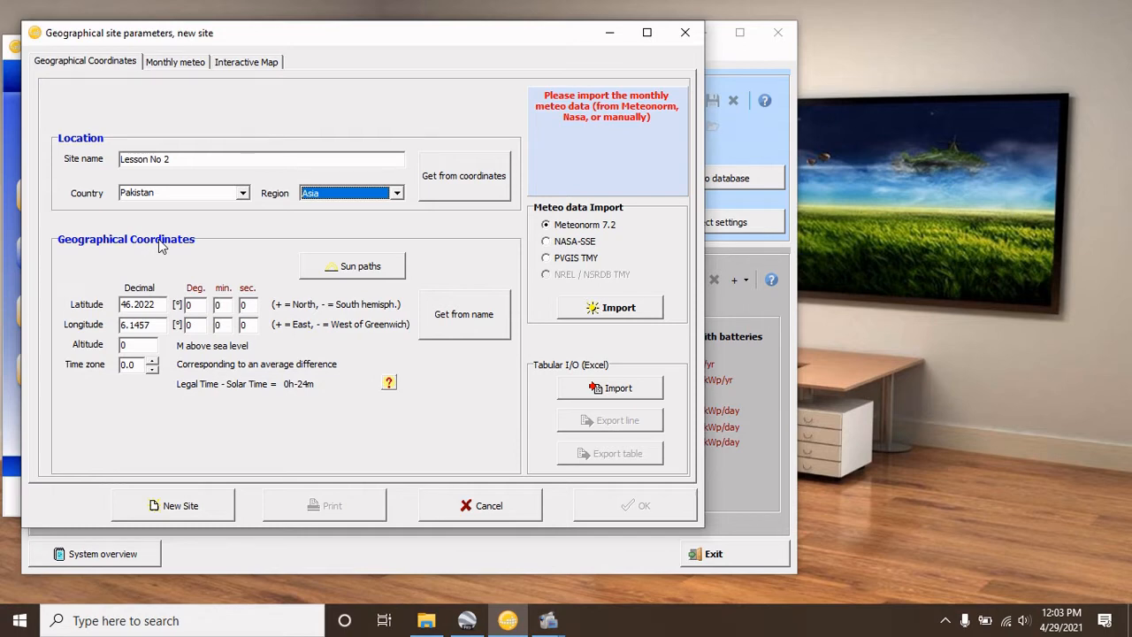
# Step: Switch to Google Earth Pro and search for "Islamabad, Pakistan"
pyautogui.click(467, 621)
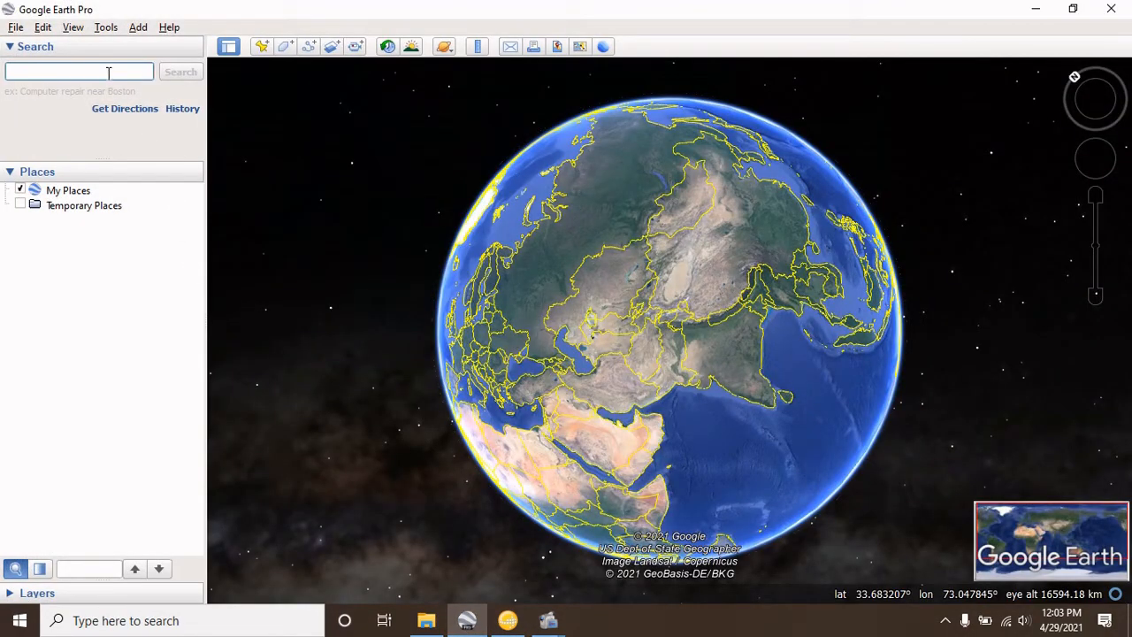
pyautogui.write('isl')
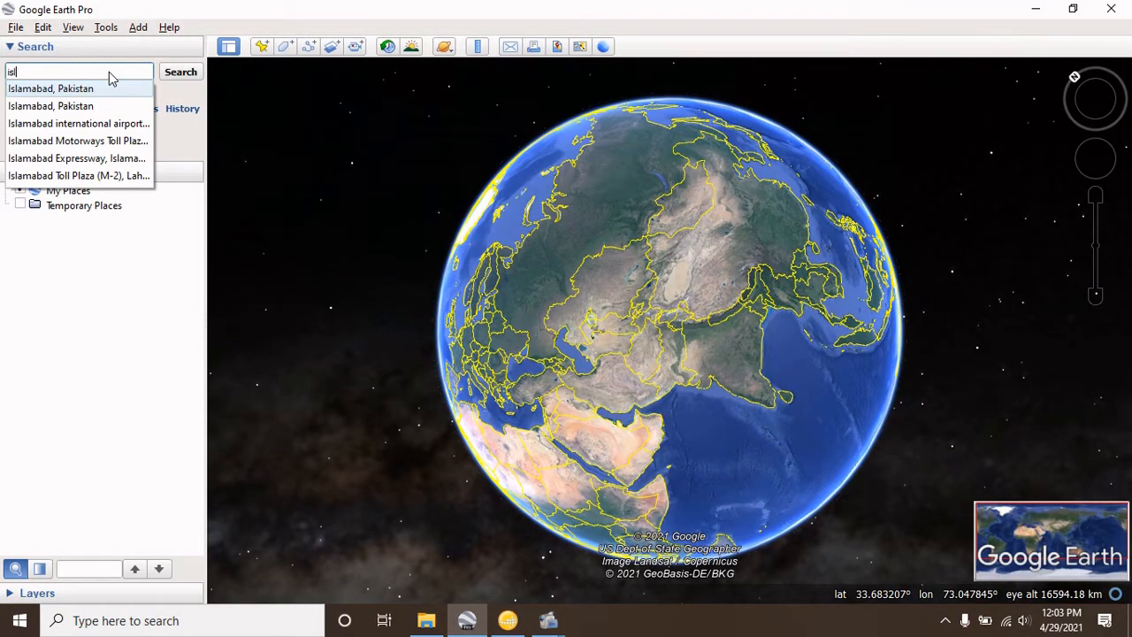
pyautogui.write('maba')
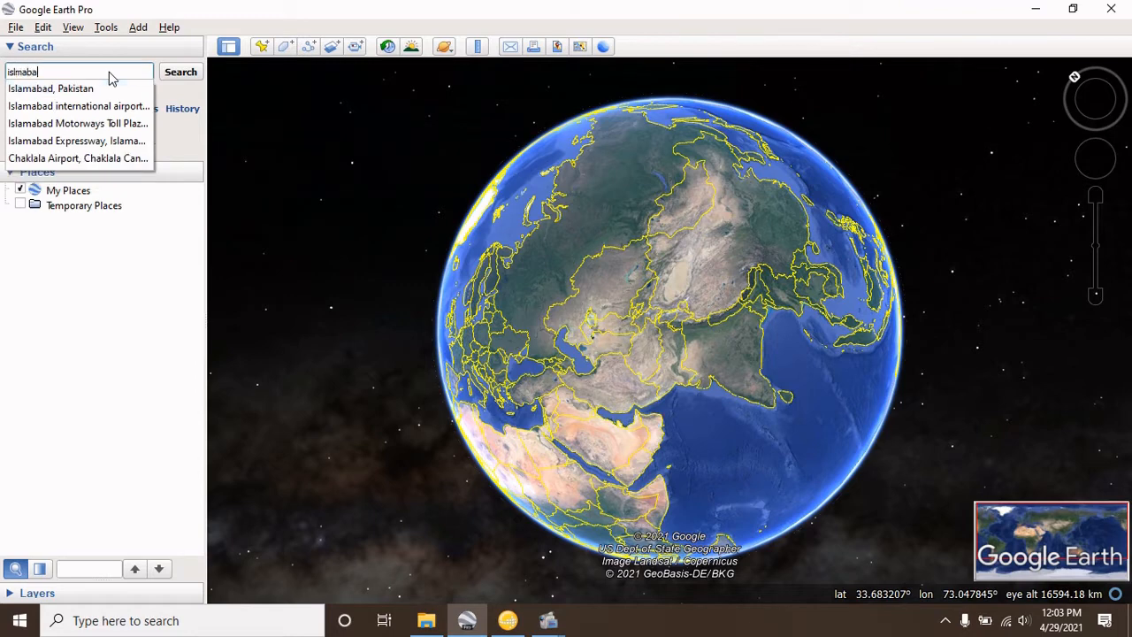
pyautogui.write('d')
pyautogui.click(84, 89)
pyautogui.click(186, 78)
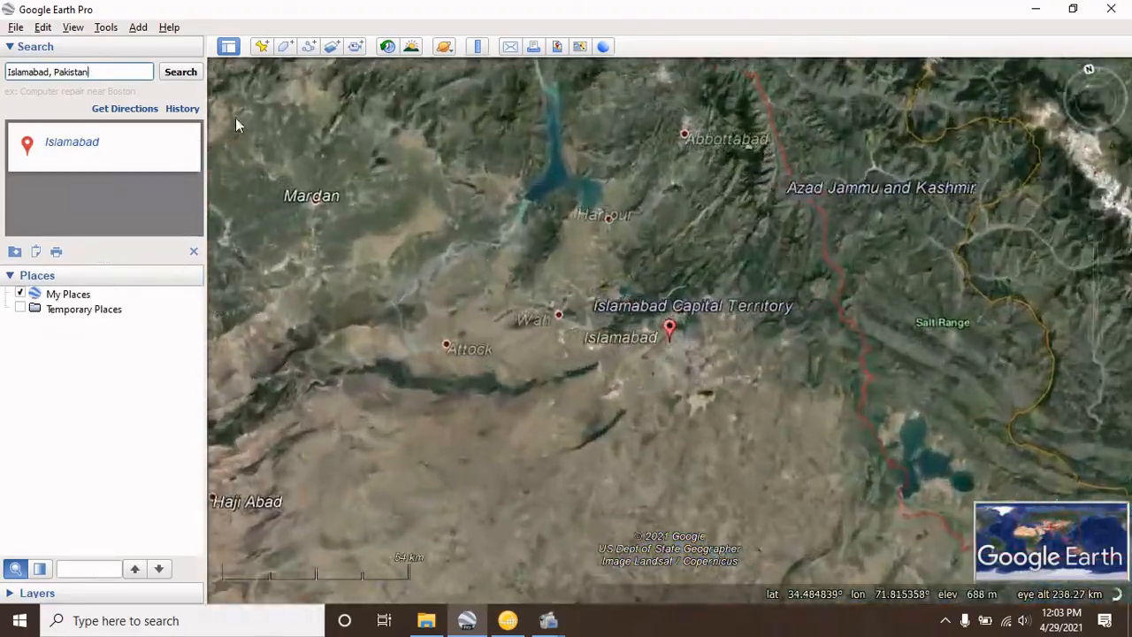
# Step: Place a new placemark on the open ground beside the large building in Islamabad, at about latitude 33.682458° and longitude 73.053297°
pyautogui.scroll(-10, 691, 378)
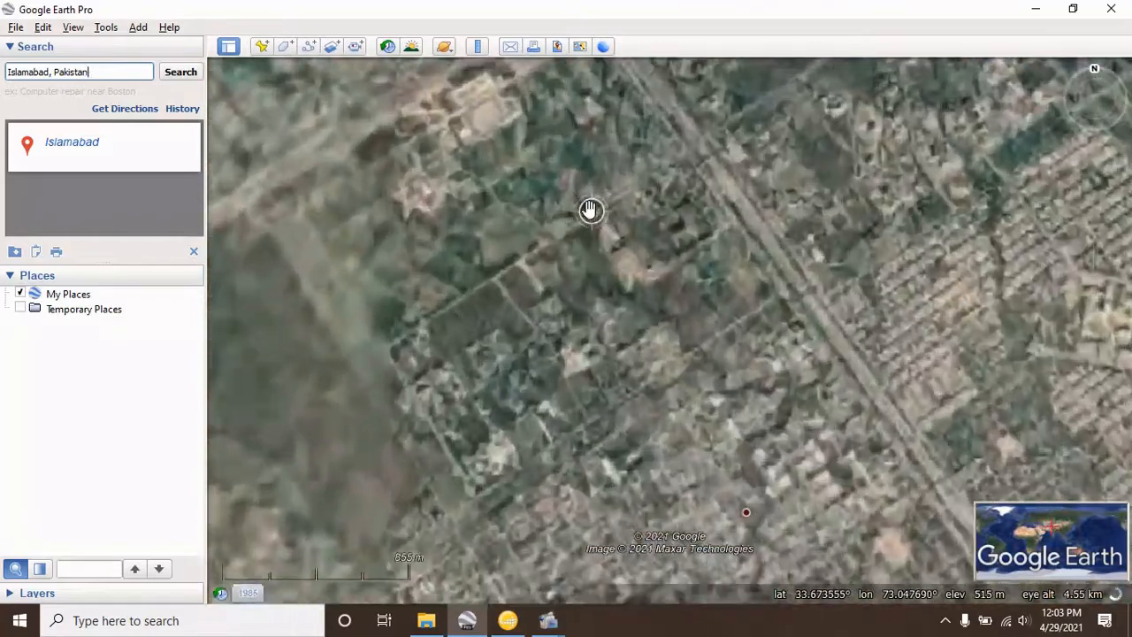
pyautogui.scroll(2, 586, 208)
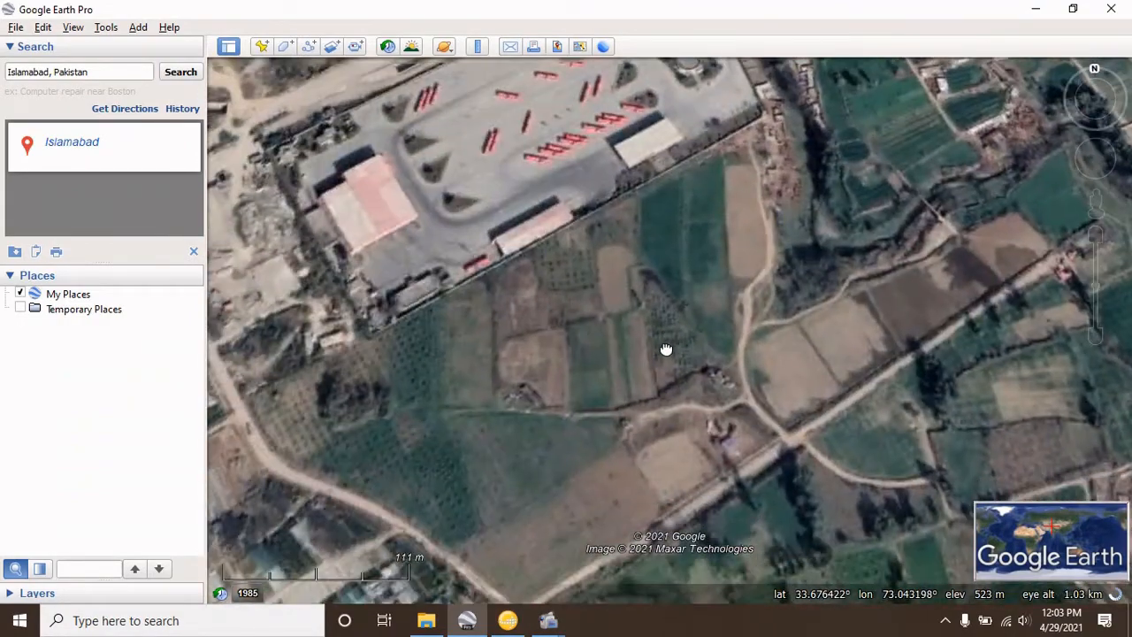
pyautogui.scroll(-3, 698, 305)
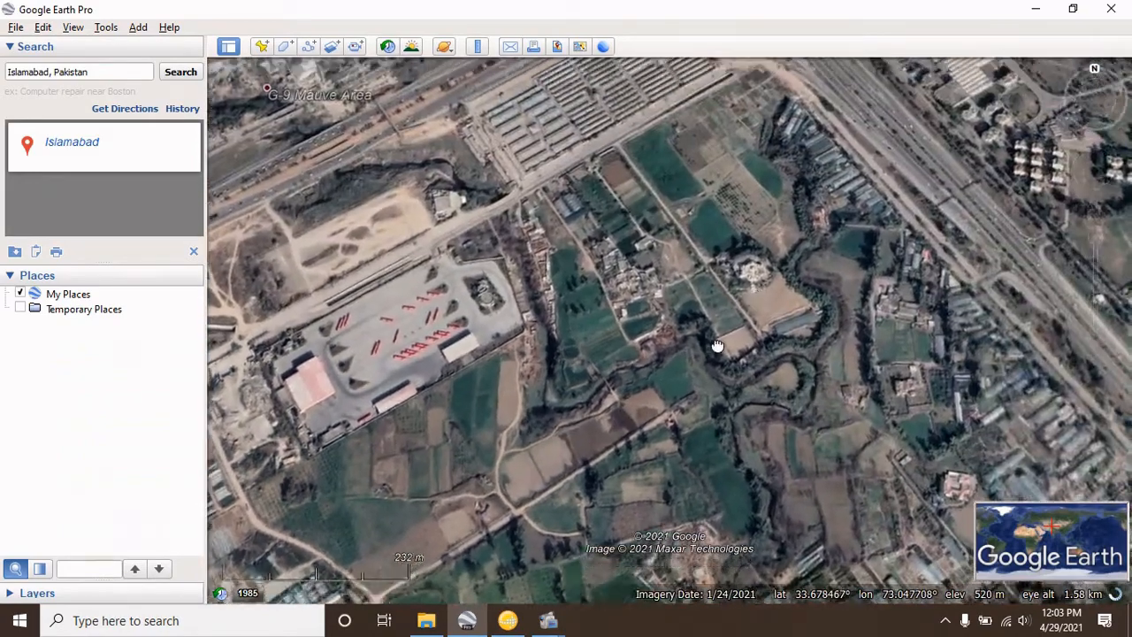
pyautogui.moveTo(802, 267)
pyautogui.mouseDown()
pyautogui.moveTo(705, 321)
pyautogui.moveTo(627, 414)
pyautogui.mouseUp()
pyautogui.moveTo(737, 232); pyautogui.dragTo(686, 348)
pyautogui.scroll(3, 685, 348)
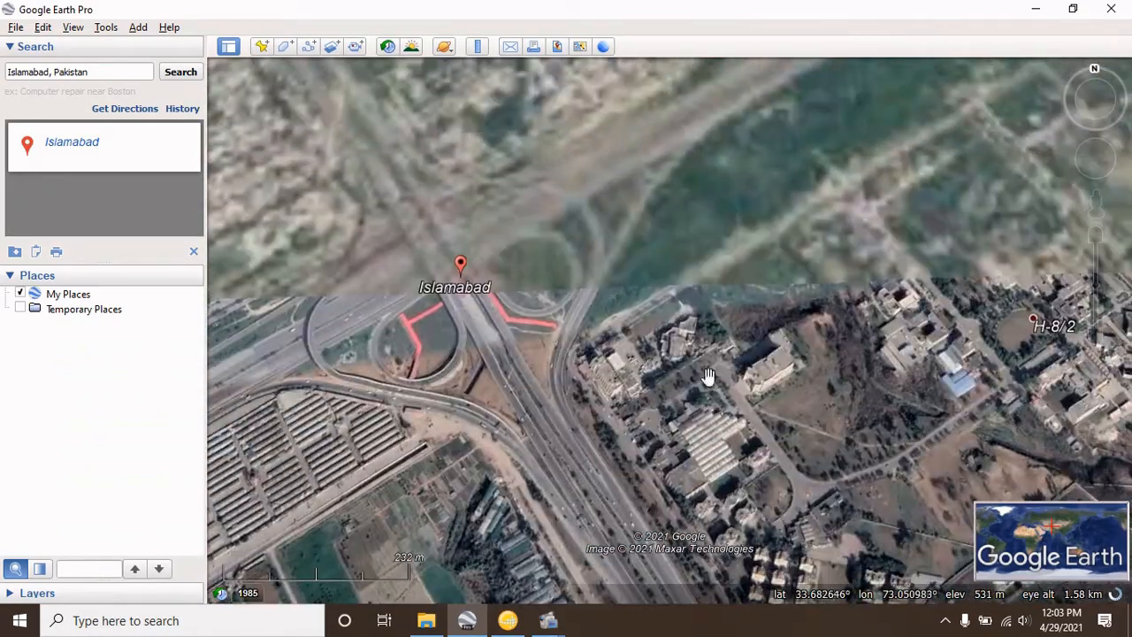
pyautogui.scroll(2, 757, 332)
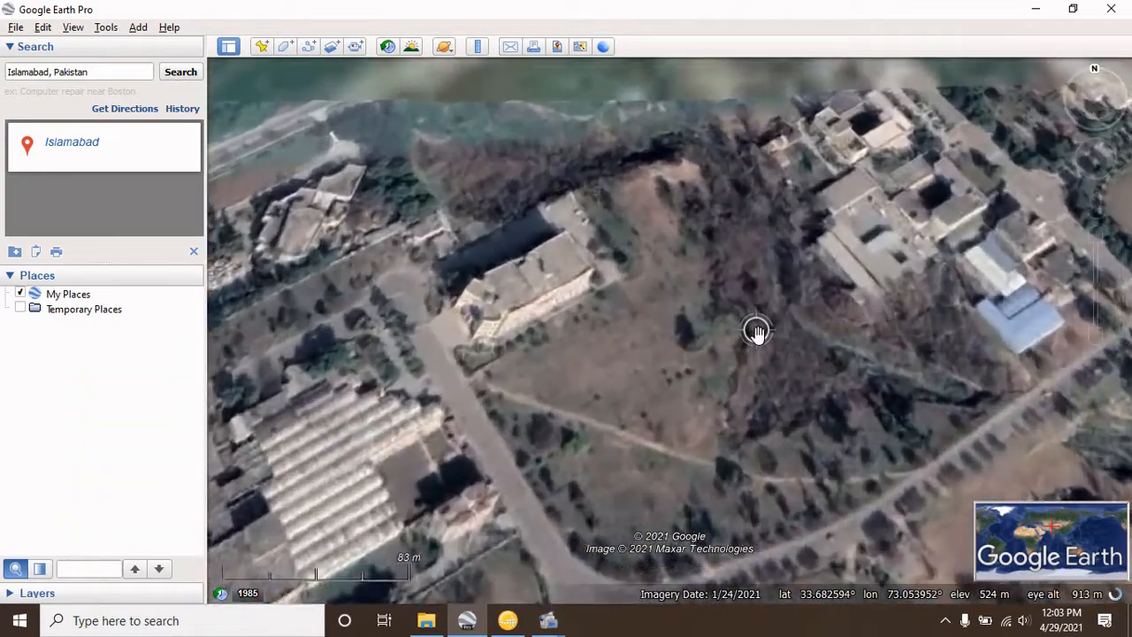
pyautogui.scroll(2, 613, 333)
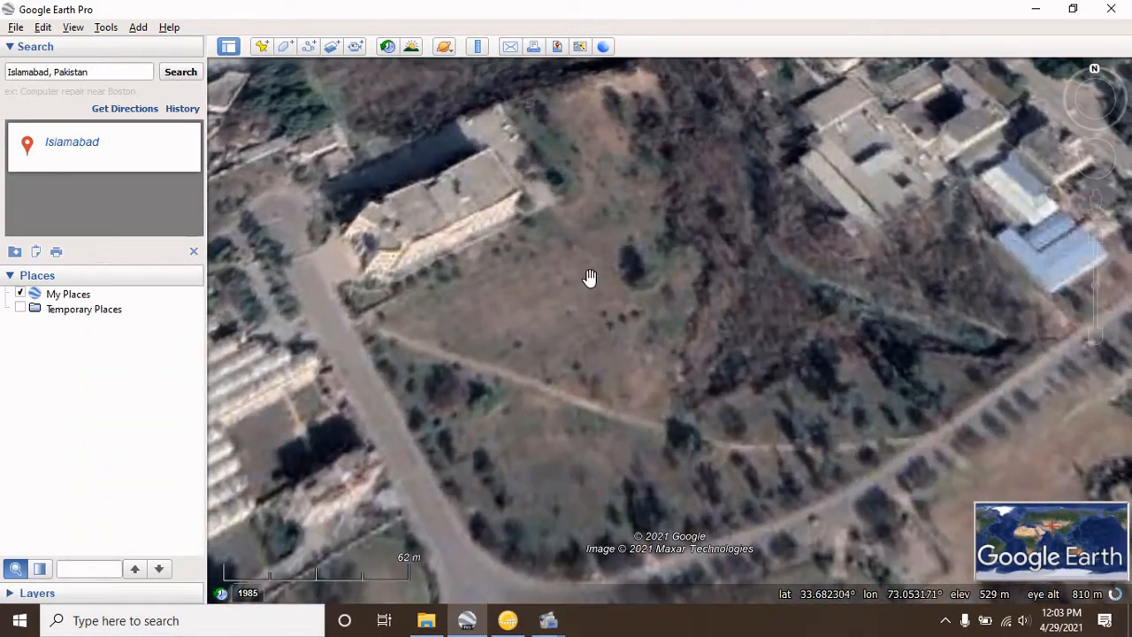
pyautogui.click(261, 46)
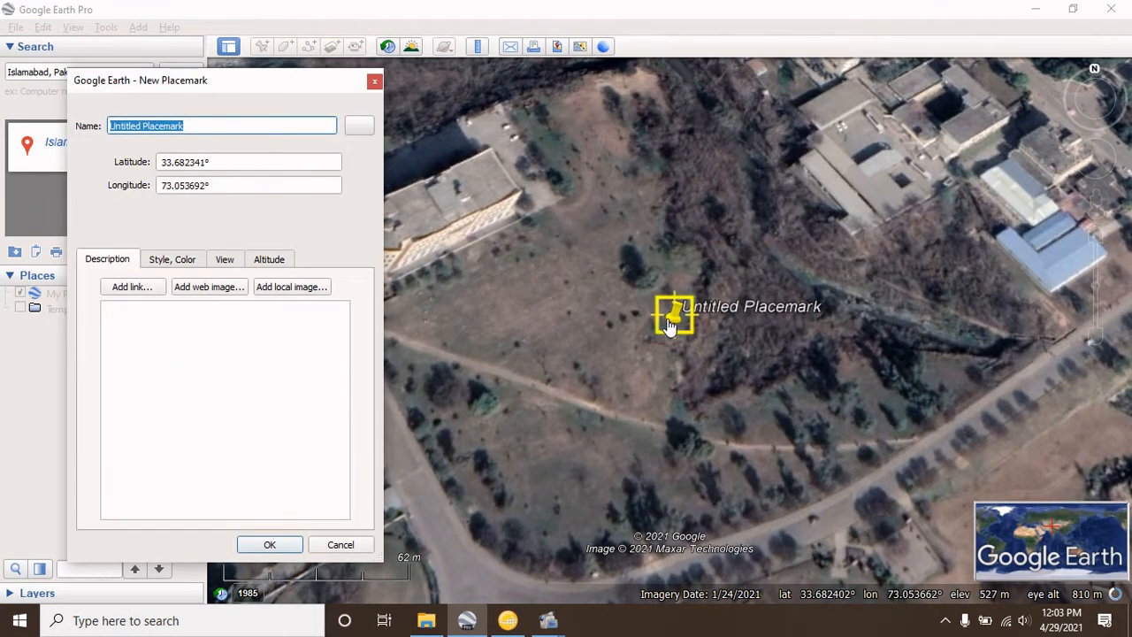
pyautogui.moveTo(672, 313); pyautogui.dragTo(580, 313)
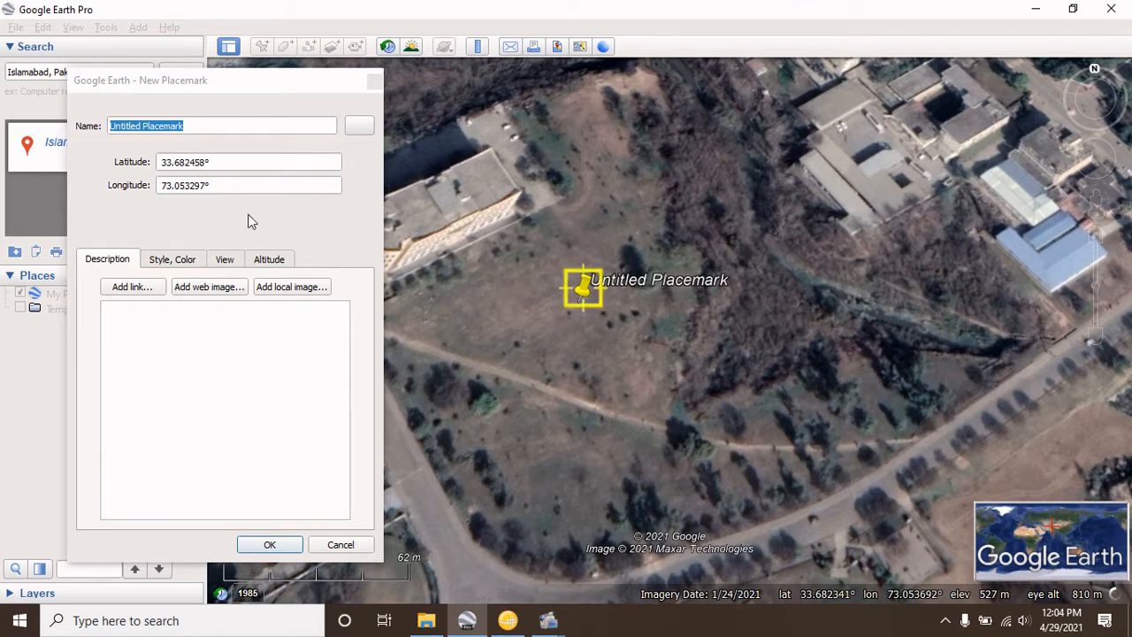
# Step: Copy the placemark's latitude, 33.682458°, into the decimal latitude of the new site in PVsyst
pyautogui.moveTo(225, 161); pyautogui.dragTo(133, 157)
pyautogui.hotkey('ctrl', 'c')
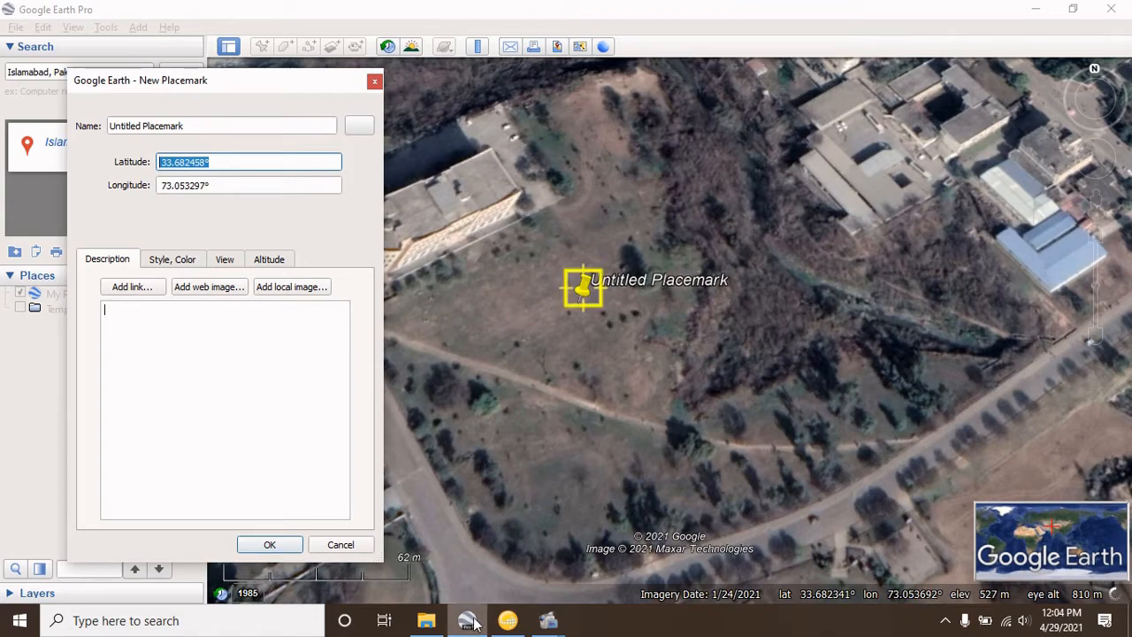
pyautogui.click(508, 625)
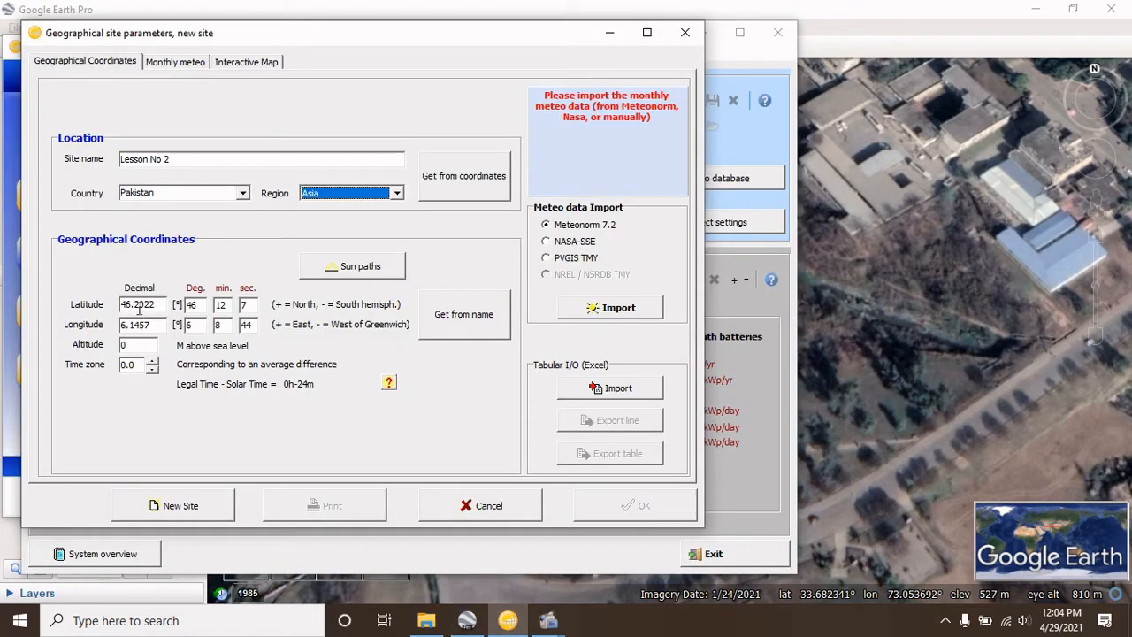
pyautogui.moveTo(160, 304); pyautogui.dragTo(62, 304)
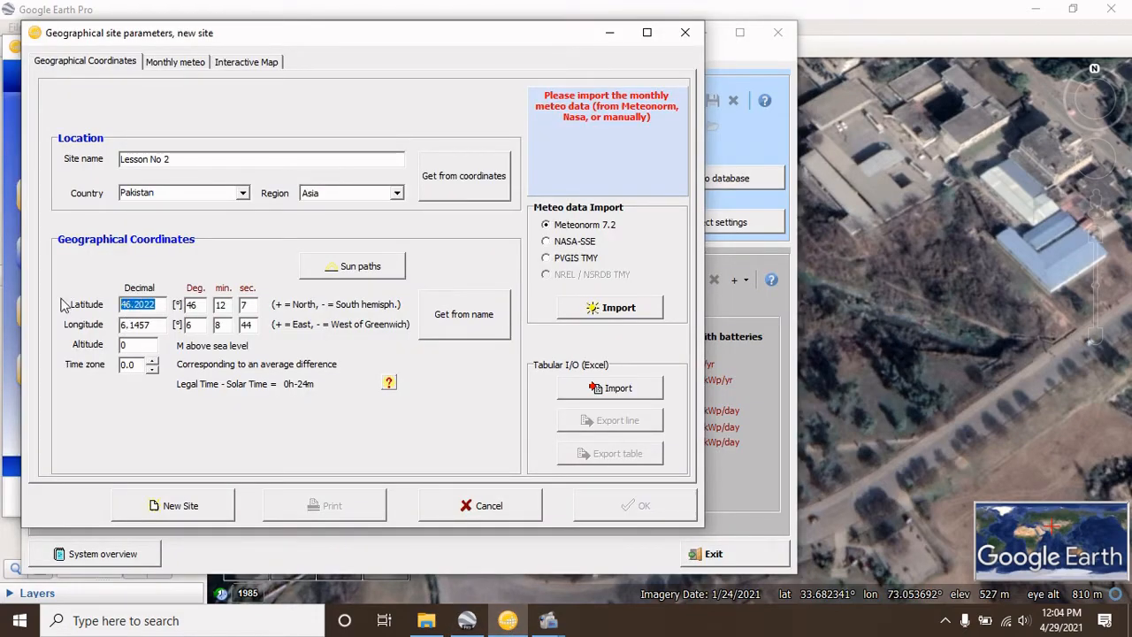
pyautogui.hotkey('ctrl', 'v')
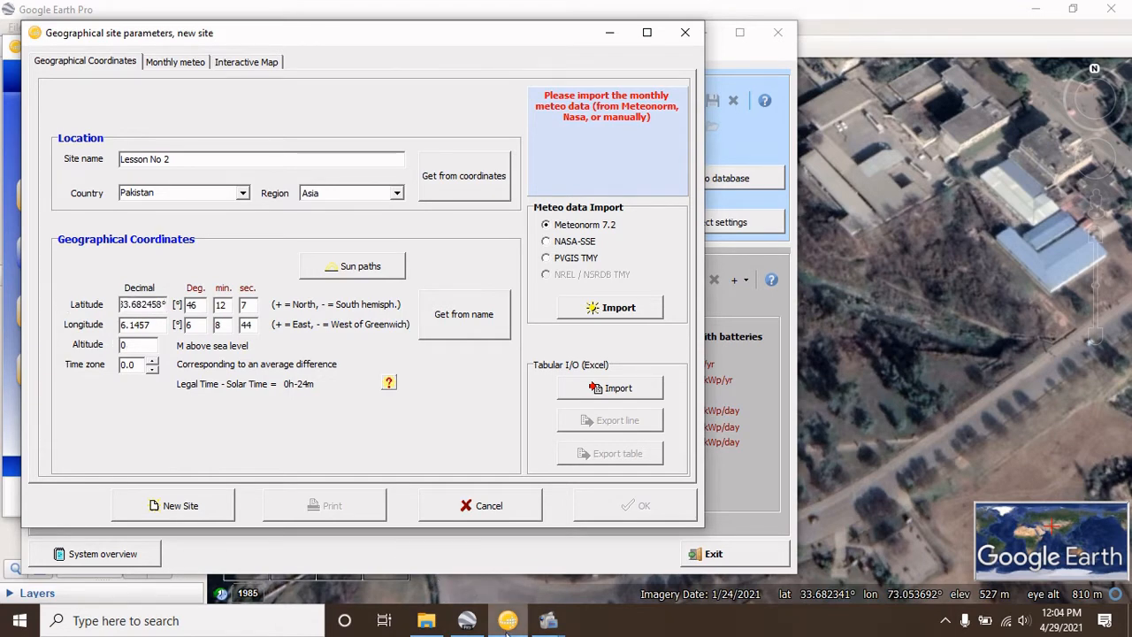
# Step: Copy the placemark's longitude, 73.053297°, from Google Earth Pro into the new site's decimal longitude in PVsyst
pyautogui.click(467, 621)
pyautogui.moveTo(227, 185); pyautogui.dragTo(111, 186)
pyautogui.hotkey('ctrl', 'c')
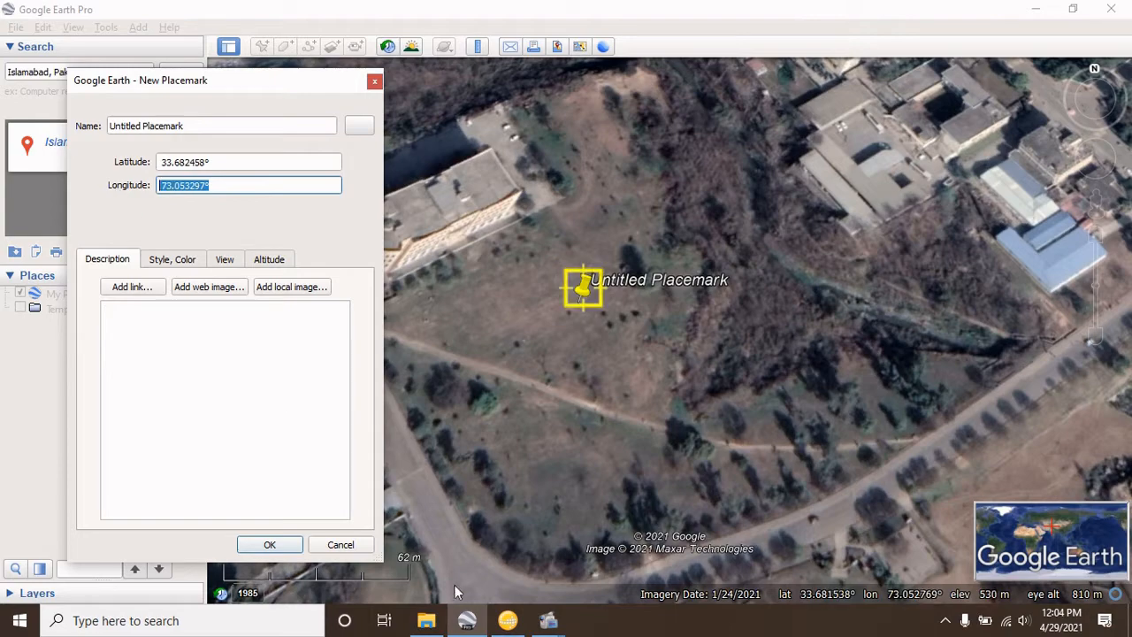
pyautogui.click(508, 621)
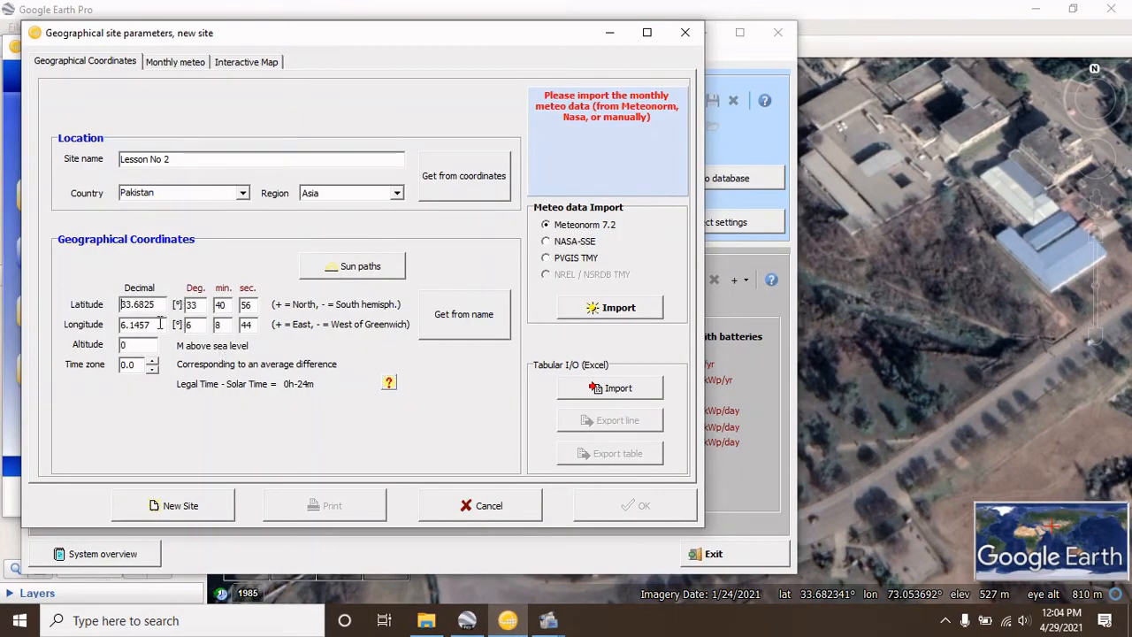
pyautogui.moveTo(158, 325); pyautogui.dragTo(87, 322)
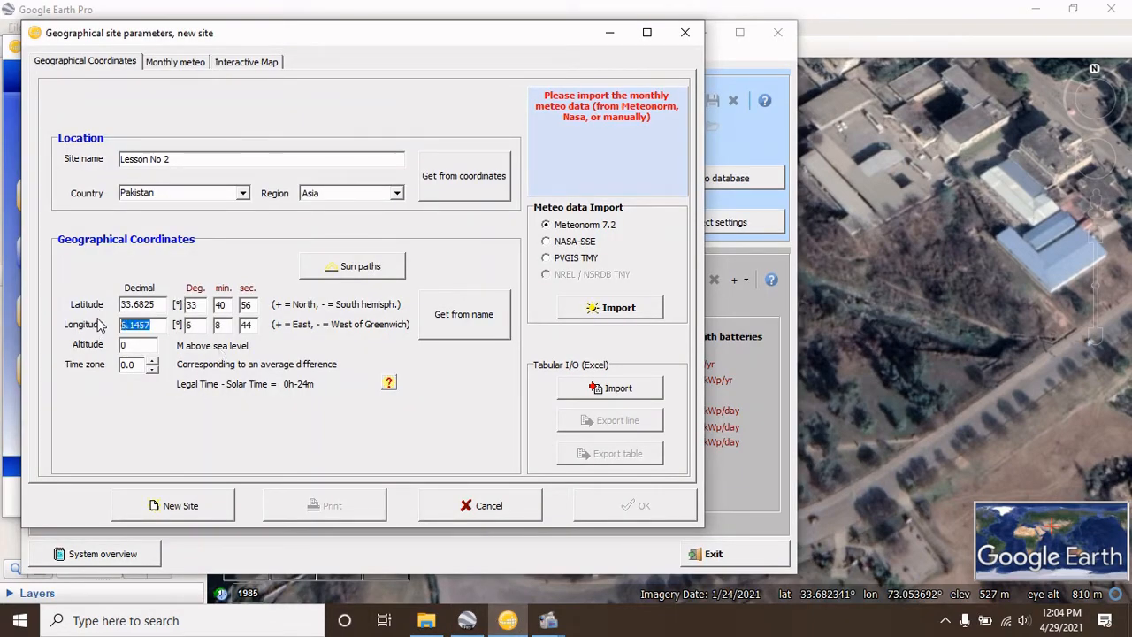
pyautogui.hotkey('ctrl', 'v')
# Step: Check the placemark area's ground elevation in Google Earth Pro, and set the PVsyst site's altitude to 525 m
pyautogui.click(135, 364)
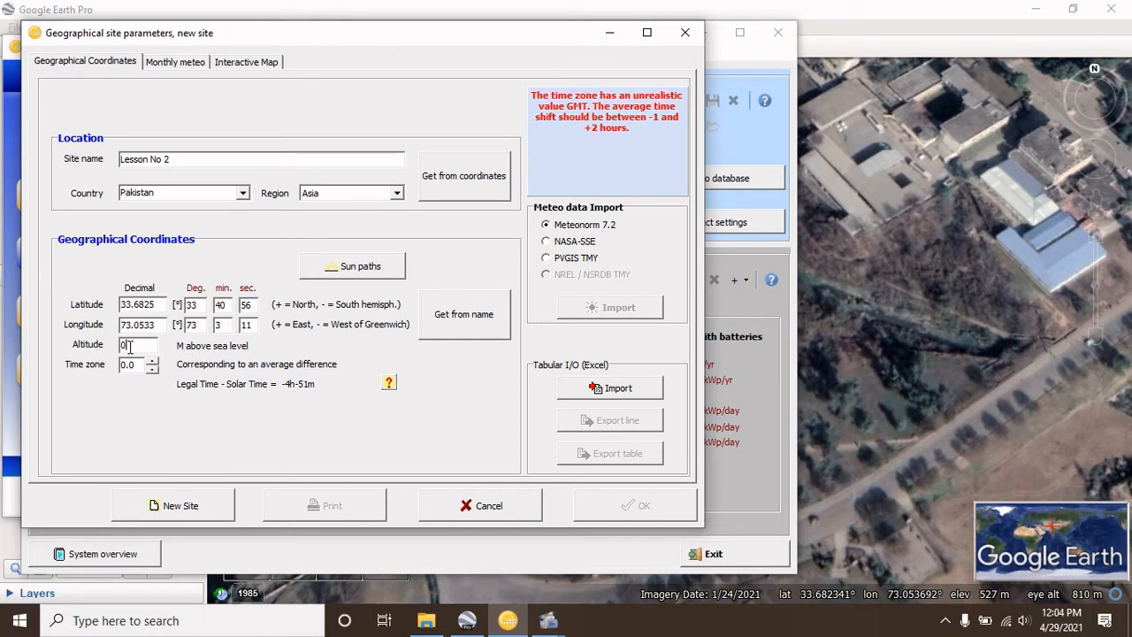
pyautogui.click(467, 620)
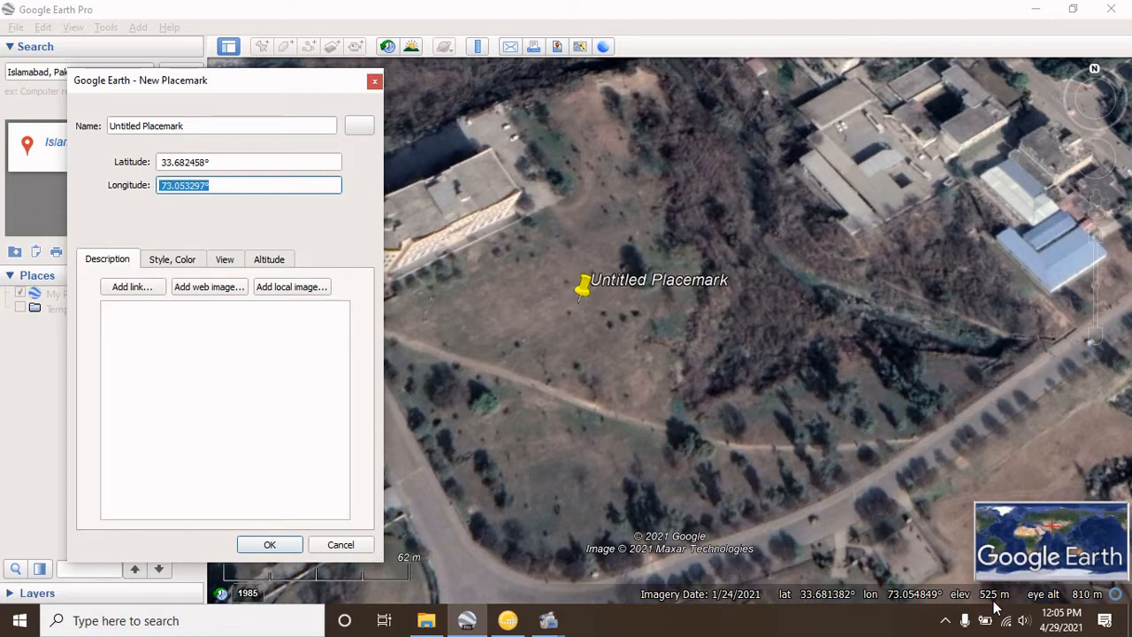
pyautogui.click(507, 626)
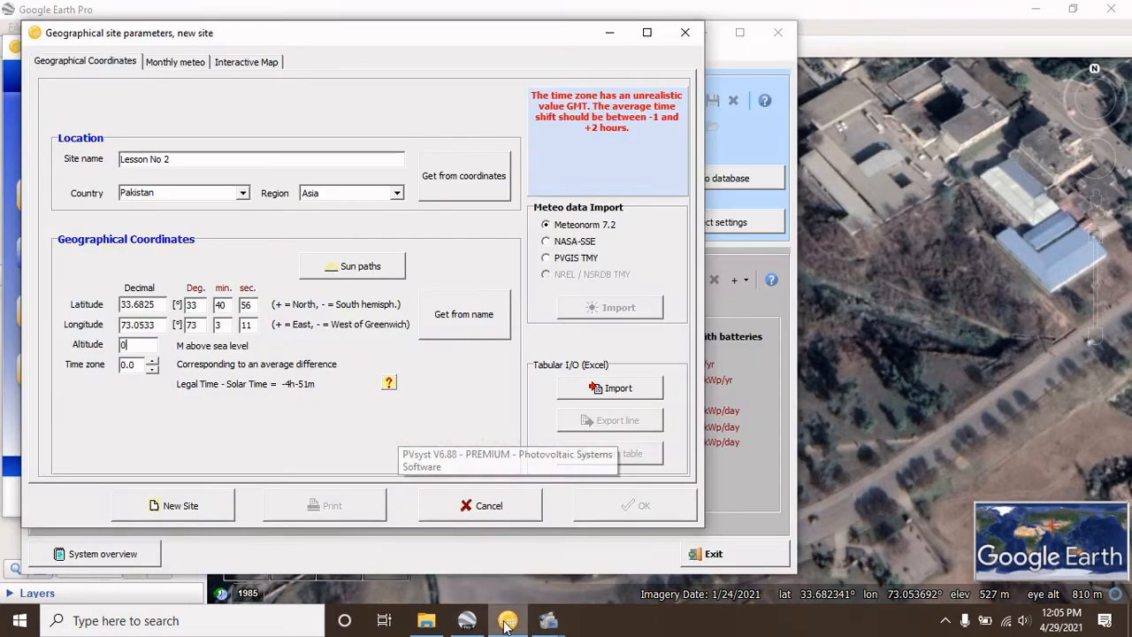
pyautogui.moveTo(135, 344); pyautogui.dragTo(68, 343)
pyautogui.write('525')
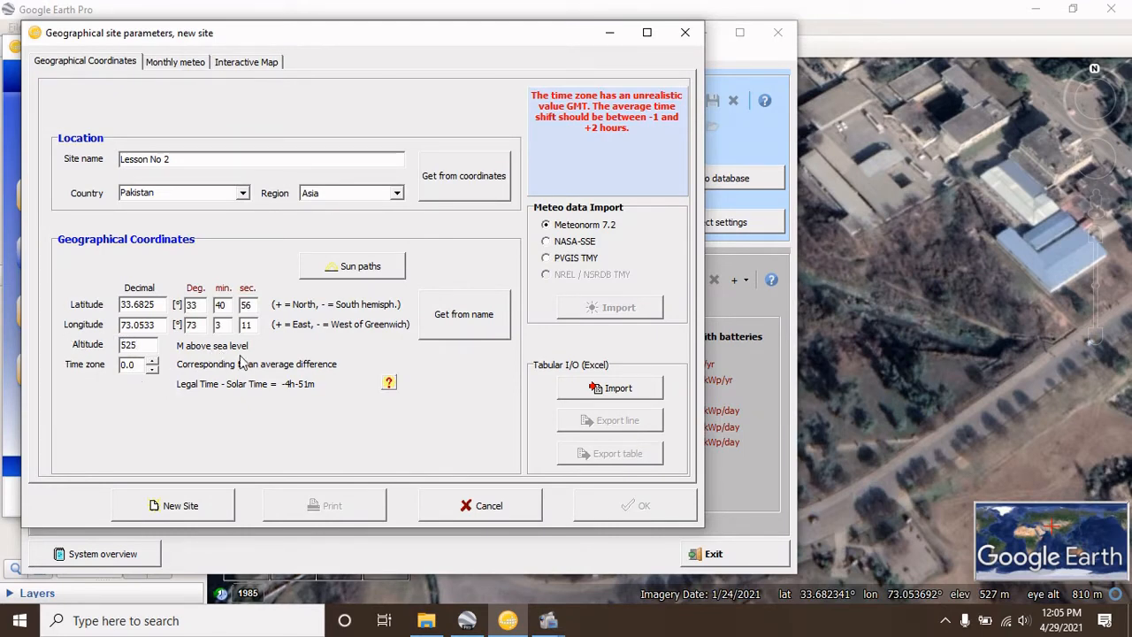
# Step: Set the site's time zone to 5.0
pyautogui.click(152, 360)
pyautogui.click(152, 360)
pyautogui.click(152, 360)
pyautogui.click(152, 370)
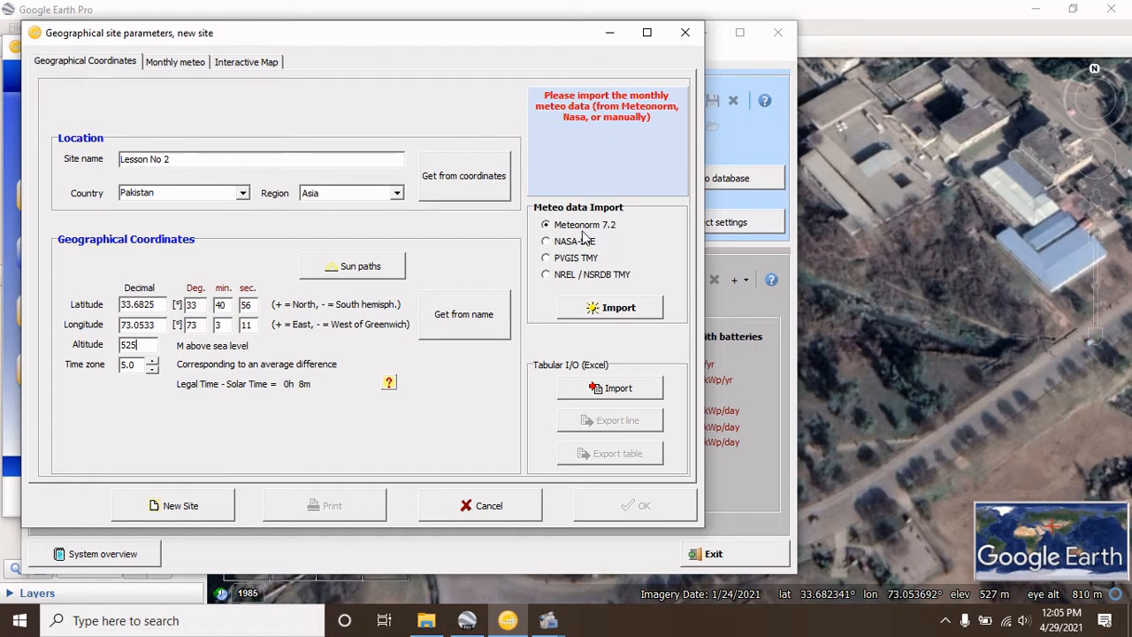
# Step: Import the monthly meteo data from Meteonorm 7.2 and save the site as Lesson No 2_MN72
pyautogui.click(613, 308)
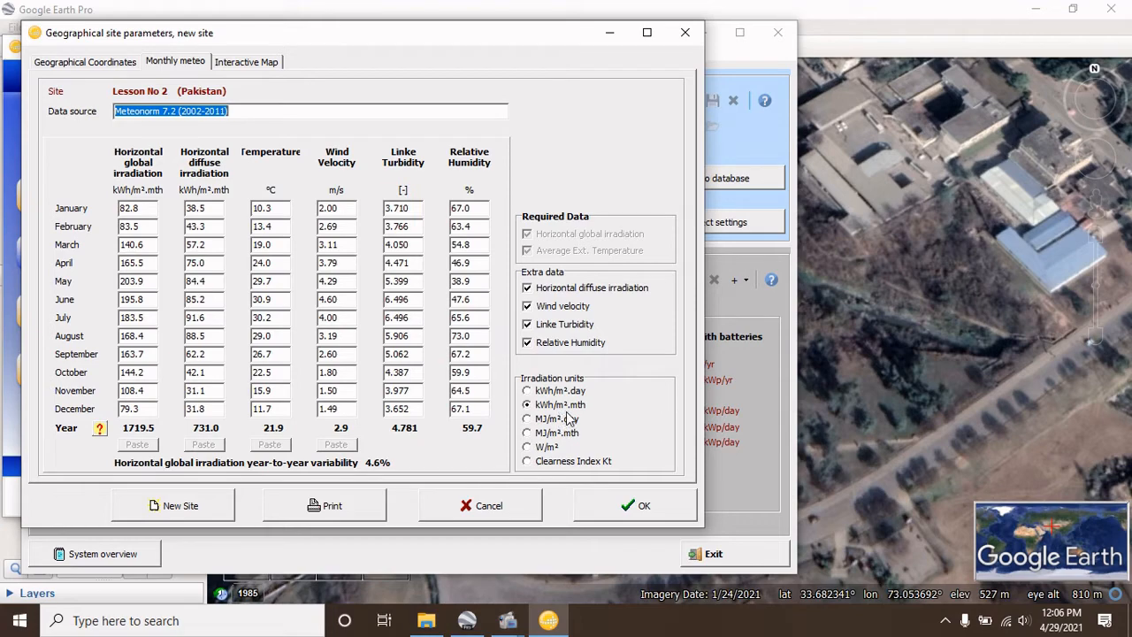
pyautogui.click(632, 509)
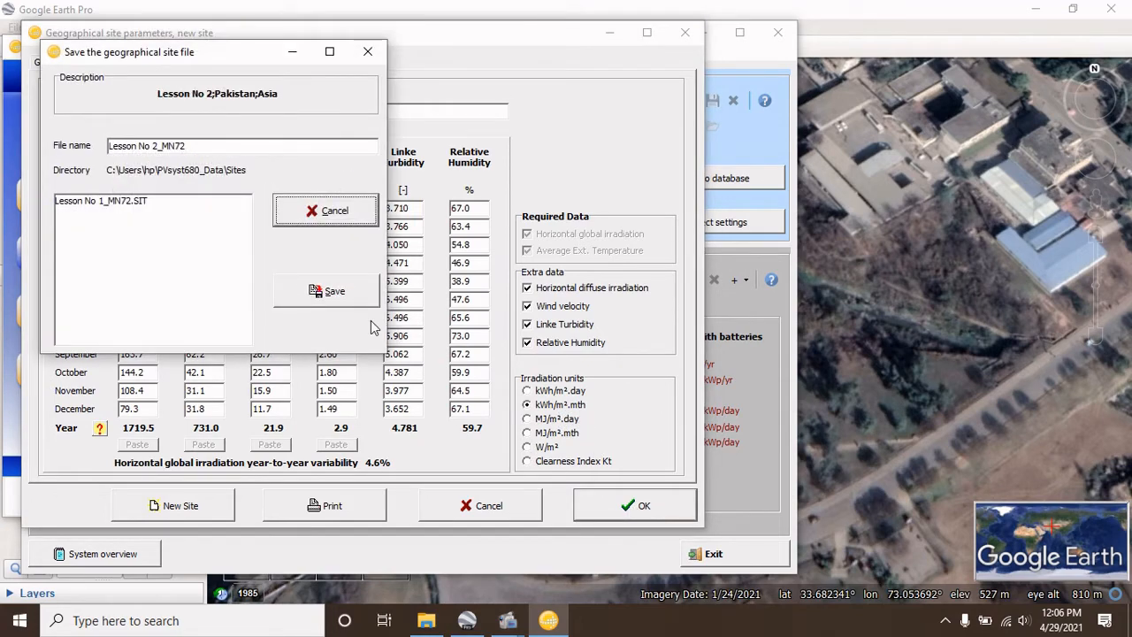
pyautogui.click(331, 293)
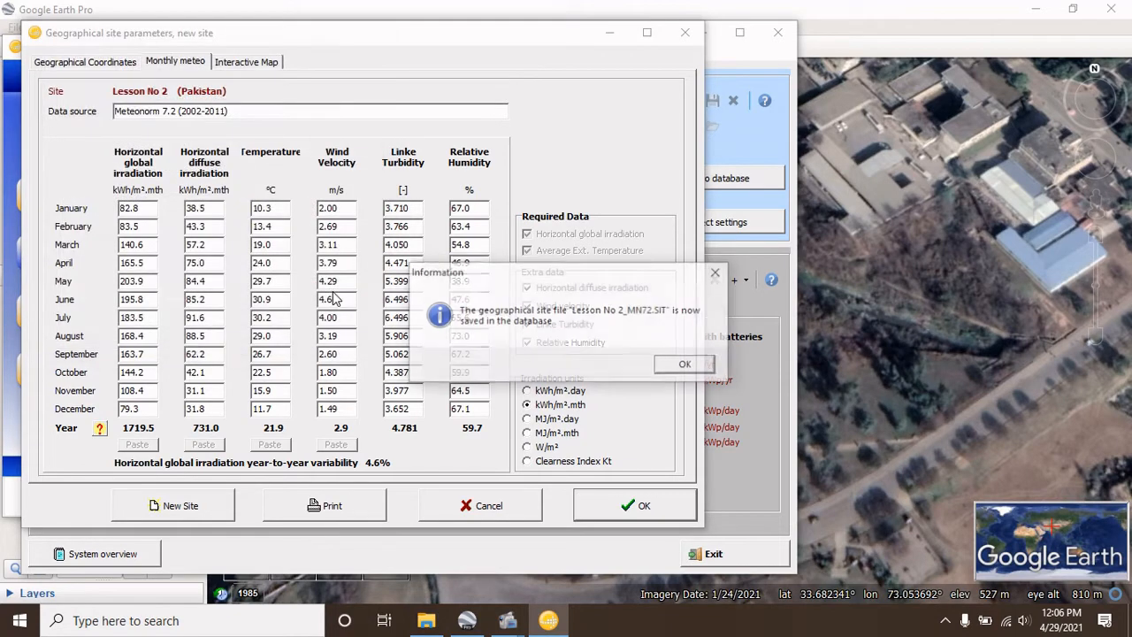
pyautogui.click(686, 365)
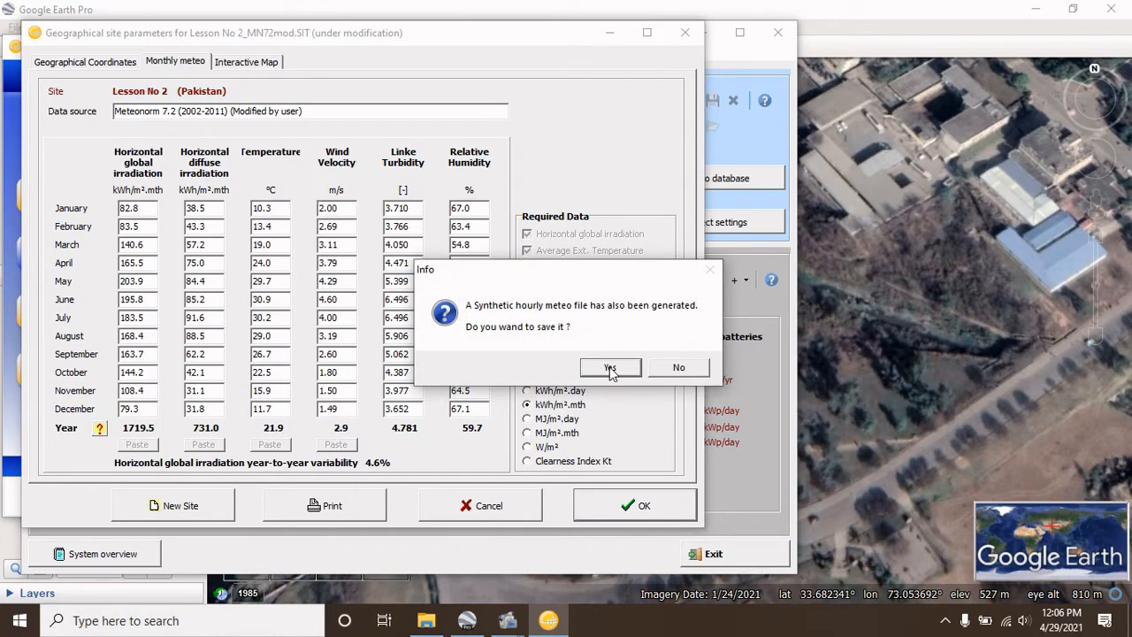
# Step: Save the generated synthetic hourly meteo file, and save the project as Lesson 2
pyautogui.click(610, 368)
pyautogui.click(357, 298)
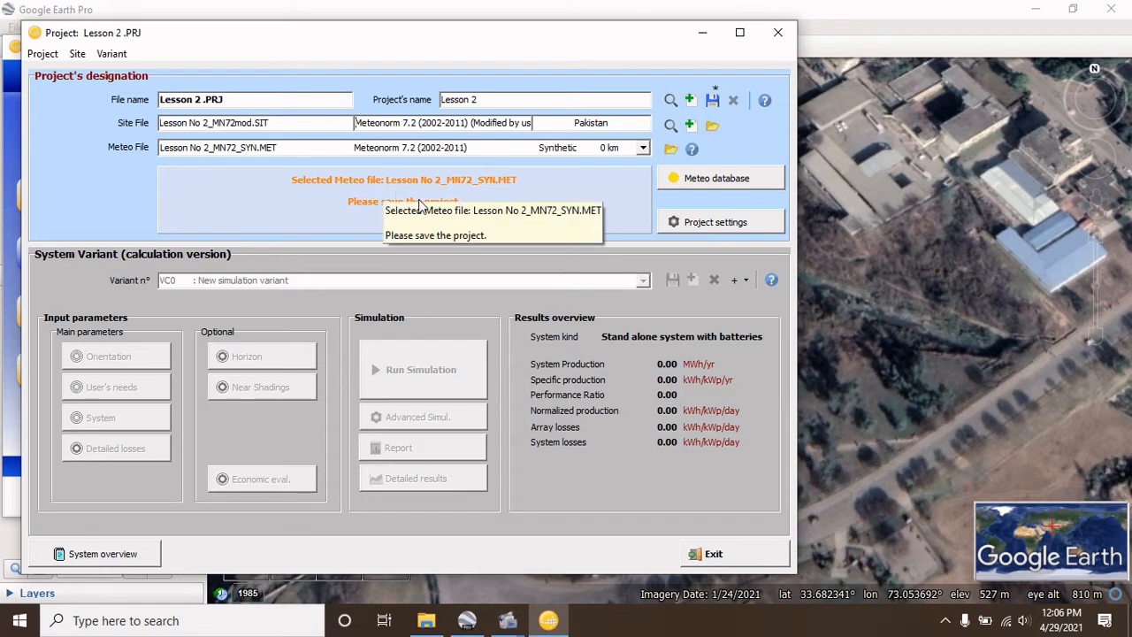
pyautogui.click(712, 103)
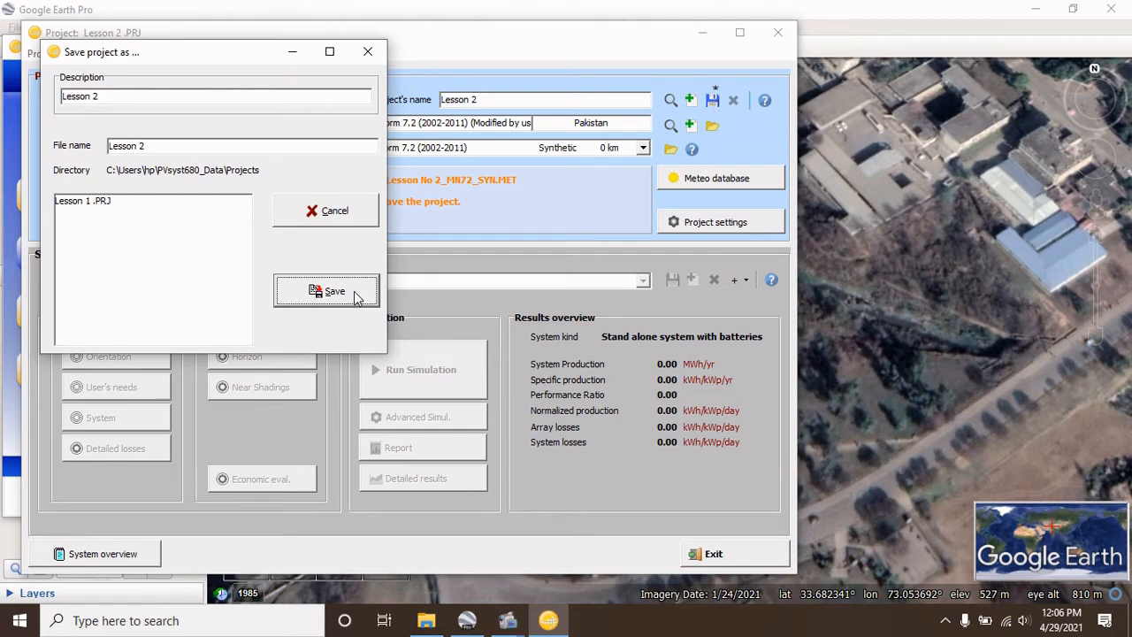
pyautogui.click(356, 297)
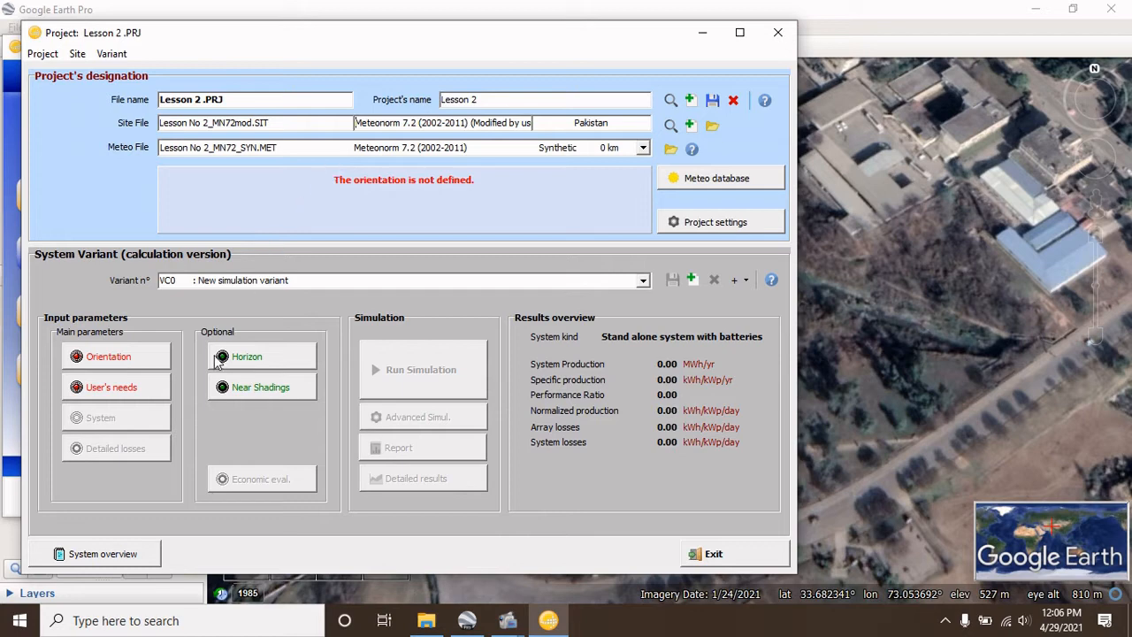
# Step: Define a fixed tilted plane orientation with a 25° tilt, optimized by yearly irradiation yield
pyautogui.click(121, 365)
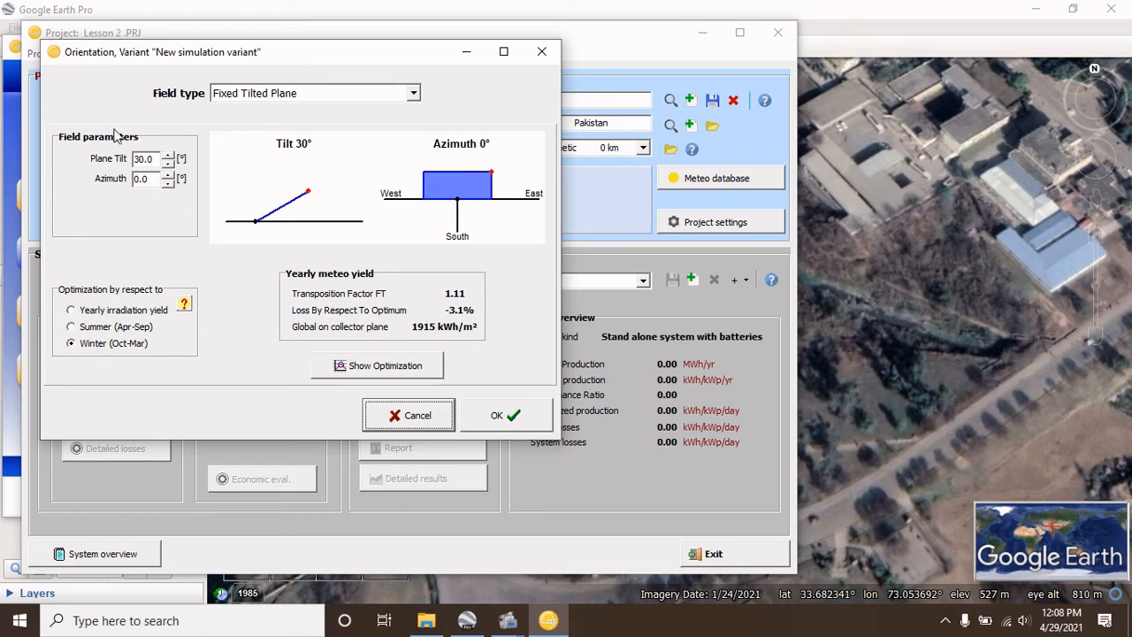
pyautogui.doubleClick(168, 165)
pyautogui.click(168, 169)
pyautogui.click(106, 317)
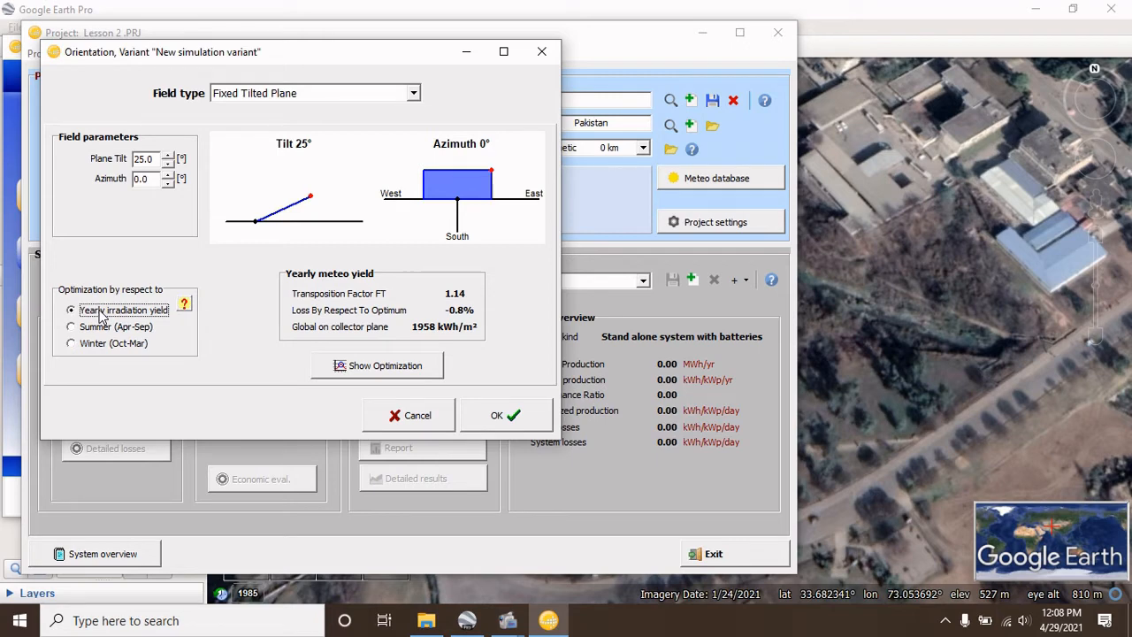
pyautogui.click(500, 419)
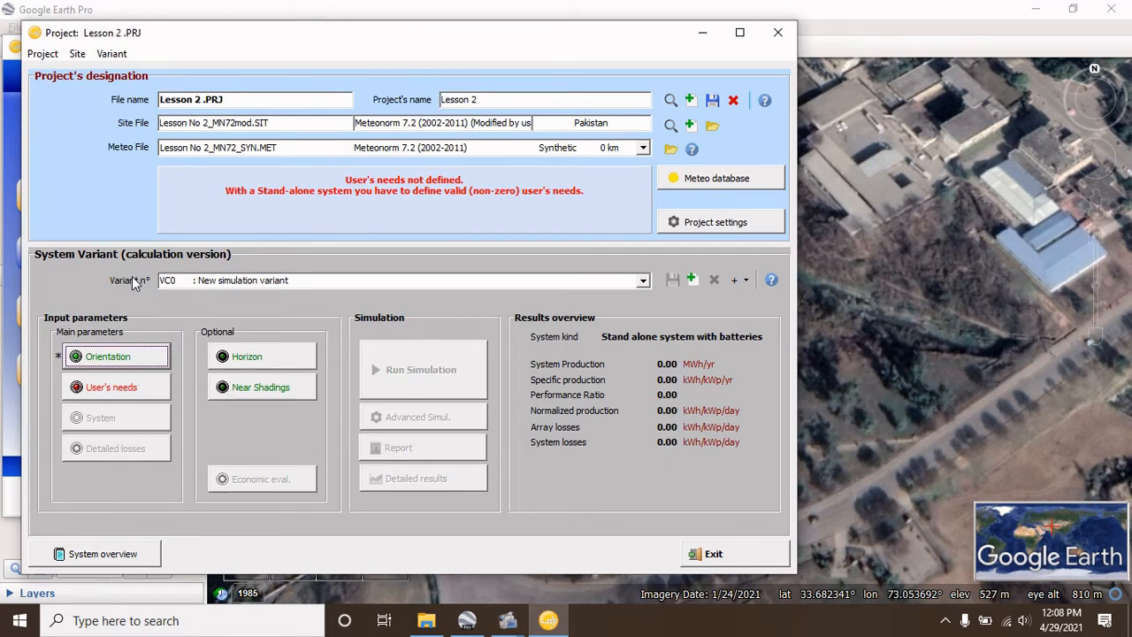
# Step: Define the lamps in the user's needs as 950 units of 120 W each
pyautogui.click(106, 391)
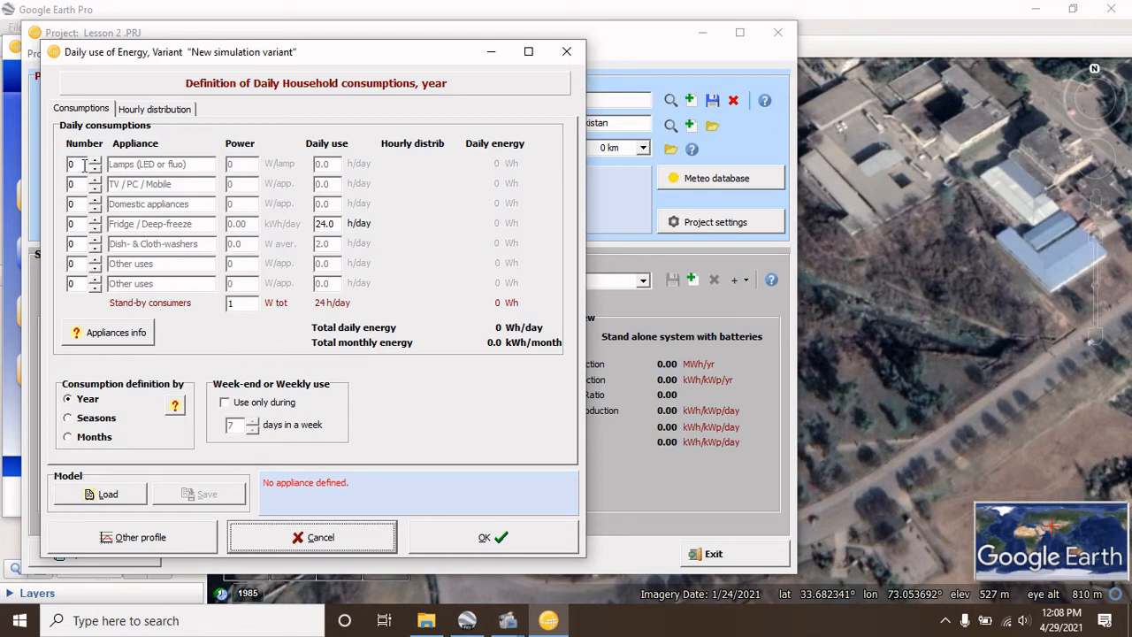
pyautogui.click(78, 164)
pyautogui.moveTo(75, 164); pyautogui.dragTo(64, 166)
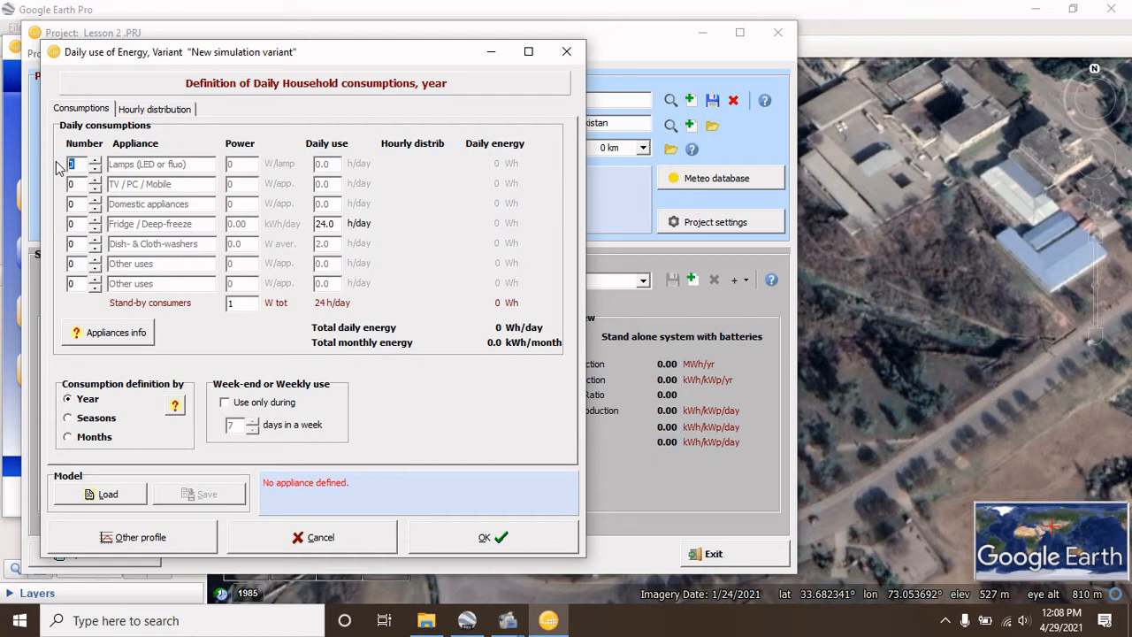
pyautogui.click(74, 164)
pyautogui.write('950')
pyautogui.click(83, 166)
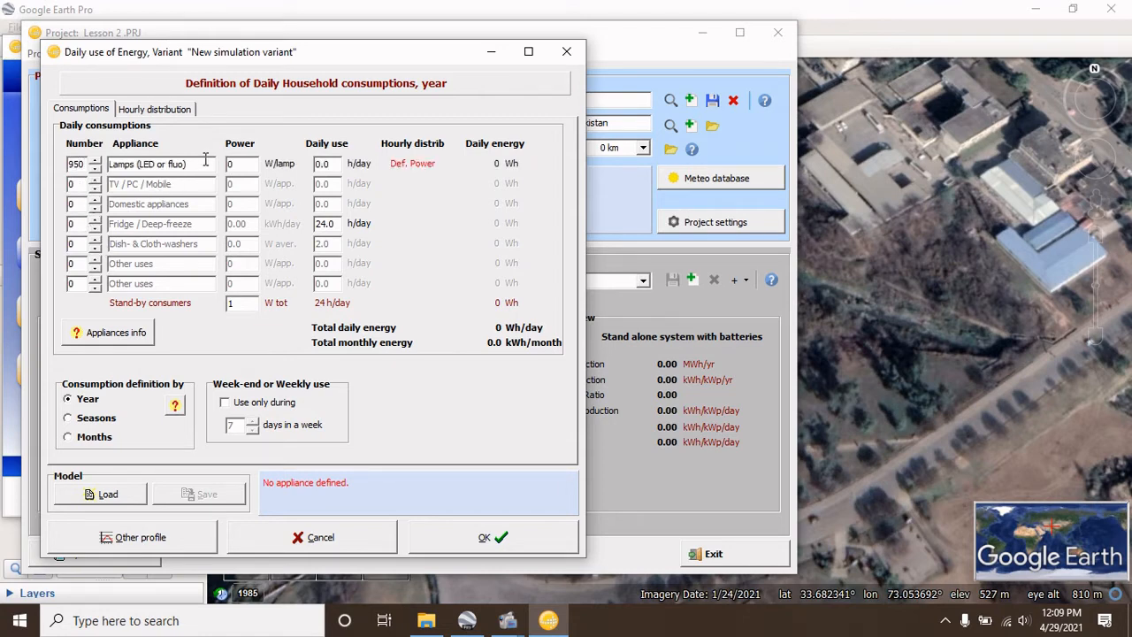
pyautogui.moveTo(237, 164); pyautogui.dragTo(203, 168)
pyautogui.write('120')
# Step: Define the TV / PC / Mobile consumption as 185 appliances of 150 W each
pyautogui.doubleClick(83, 184)
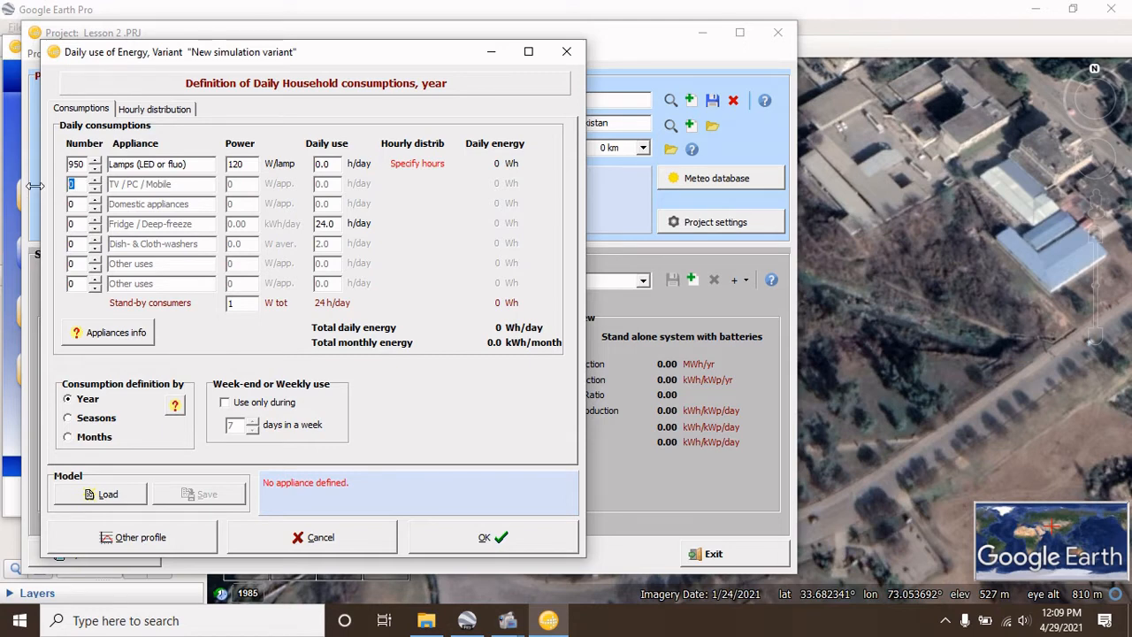
pyautogui.write('185')
pyautogui.doubleClick(237, 184)
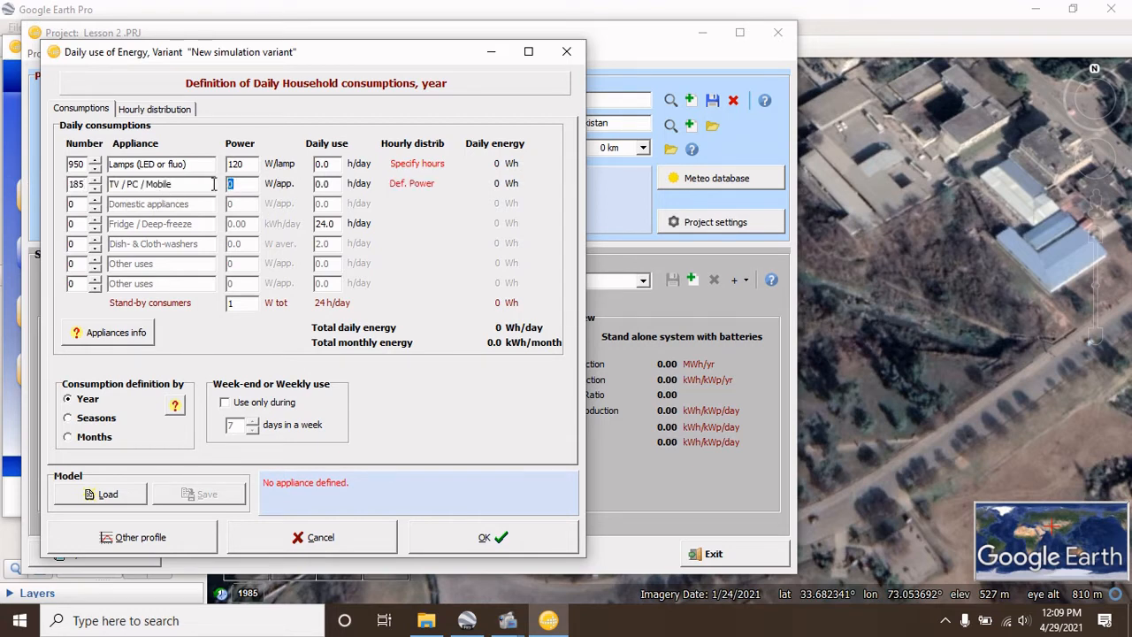
pyautogui.write('150')
# Step: Define the domestic appliances as 100 units of 350 W each
pyautogui.click(80, 204)
pyautogui.write('100')
pyautogui.click(233, 205)
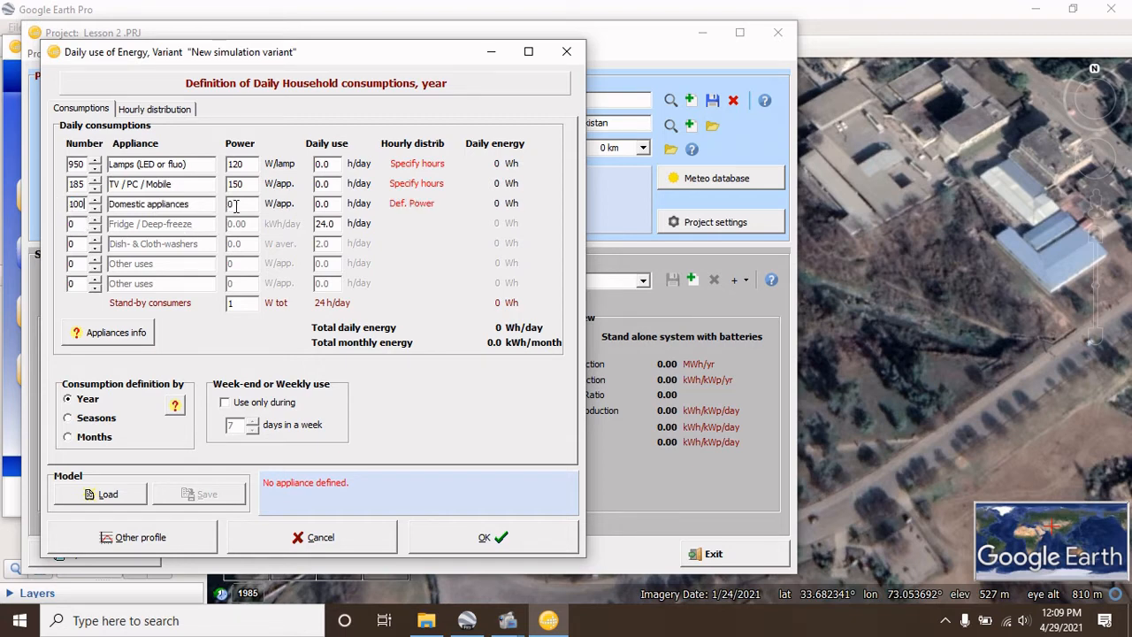
pyautogui.doubleClick(236, 206)
pyautogui.write('350')
# Step: Define the dish- and cloth-washers as 100 units with an average power of 320 W
pyautogui.click(81, 244)
pyautogui.moveTo(75, 245); pyautogui.dragTo(48, 245)
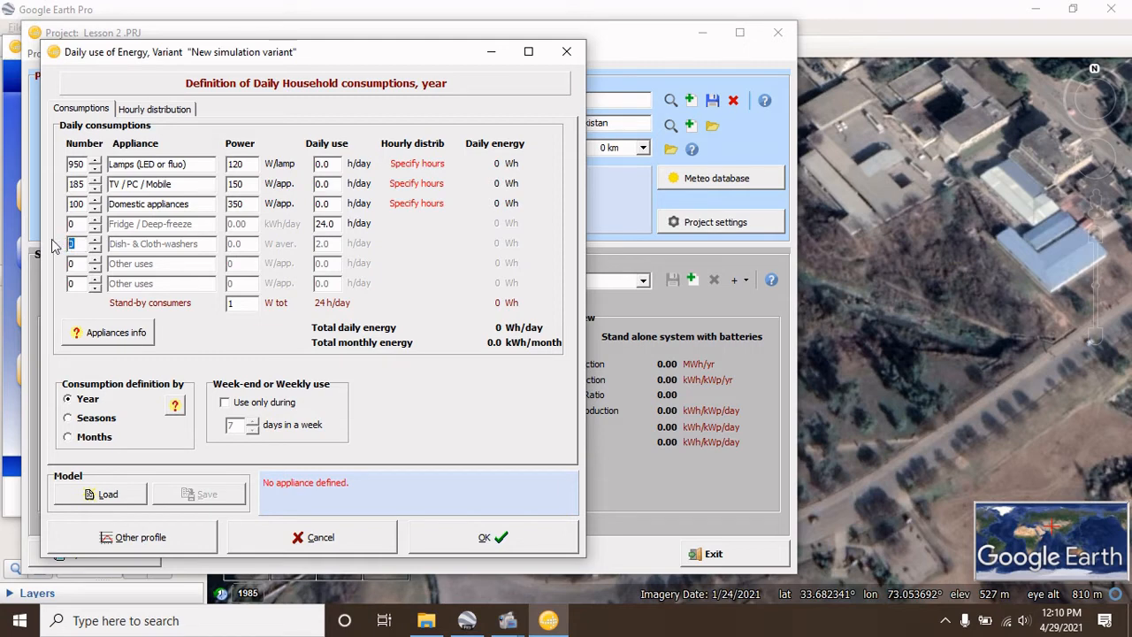
pyautogui.write('100')
pyautogui.click(241, 245)
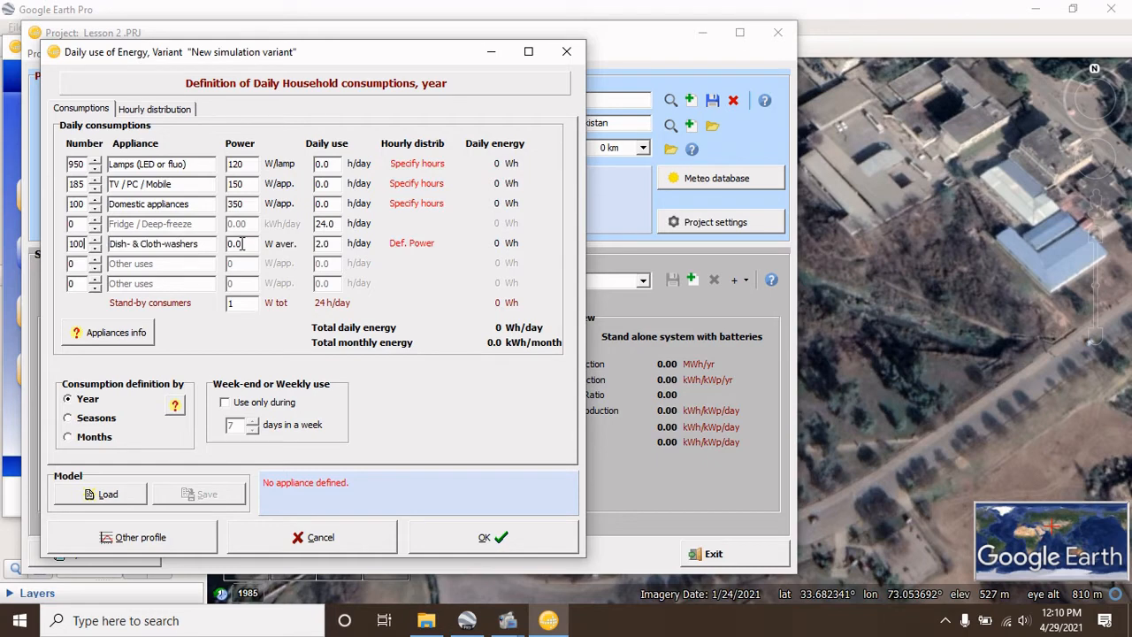
pyautogui.moveTo(242, 245); pyautogui.dragTo(187, 245)
pyautogui.write('320')
pyautogui.press('Return')
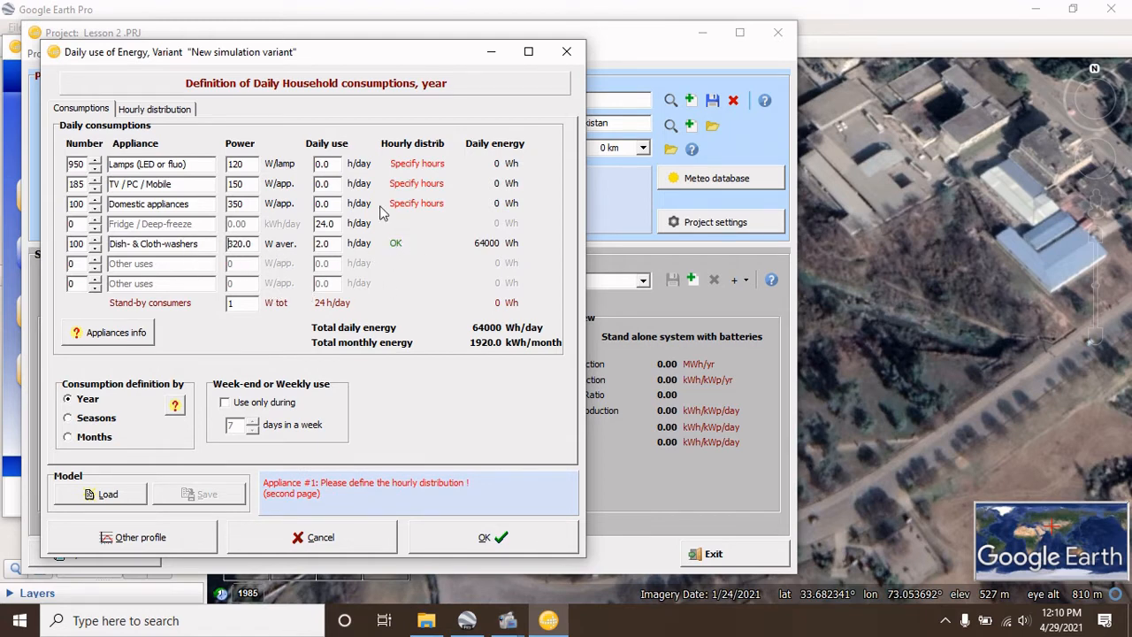
# Step: Set the lamps' hourly distribution to run from 1 h to 18 h, 17 hours in total
pyautogui.click(155, 109)
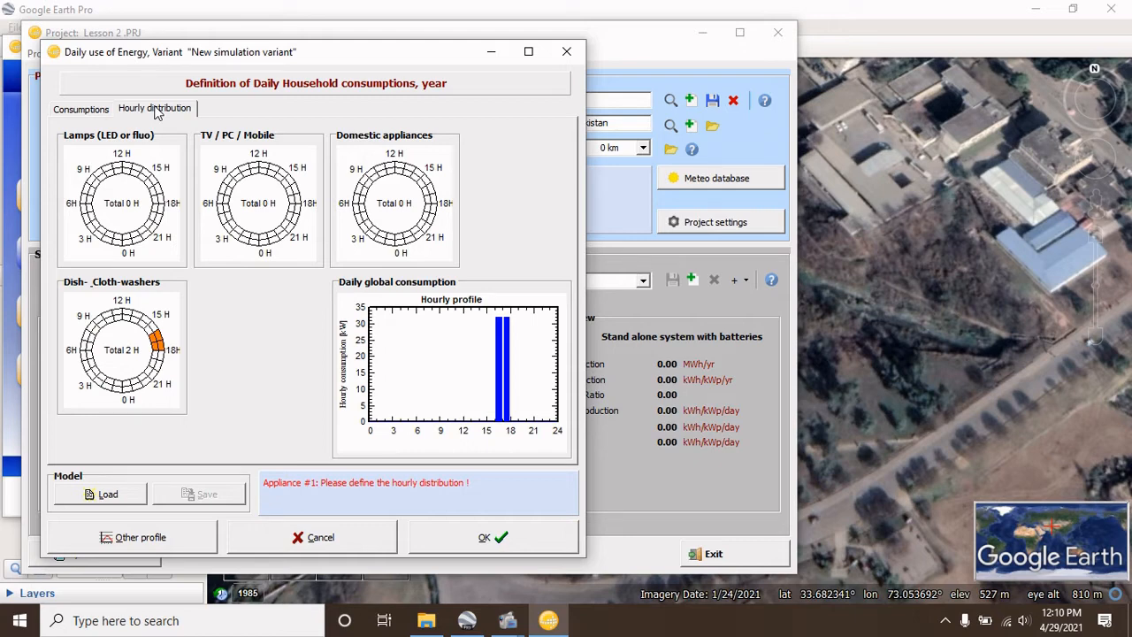
pyautogui.click(108, 240)
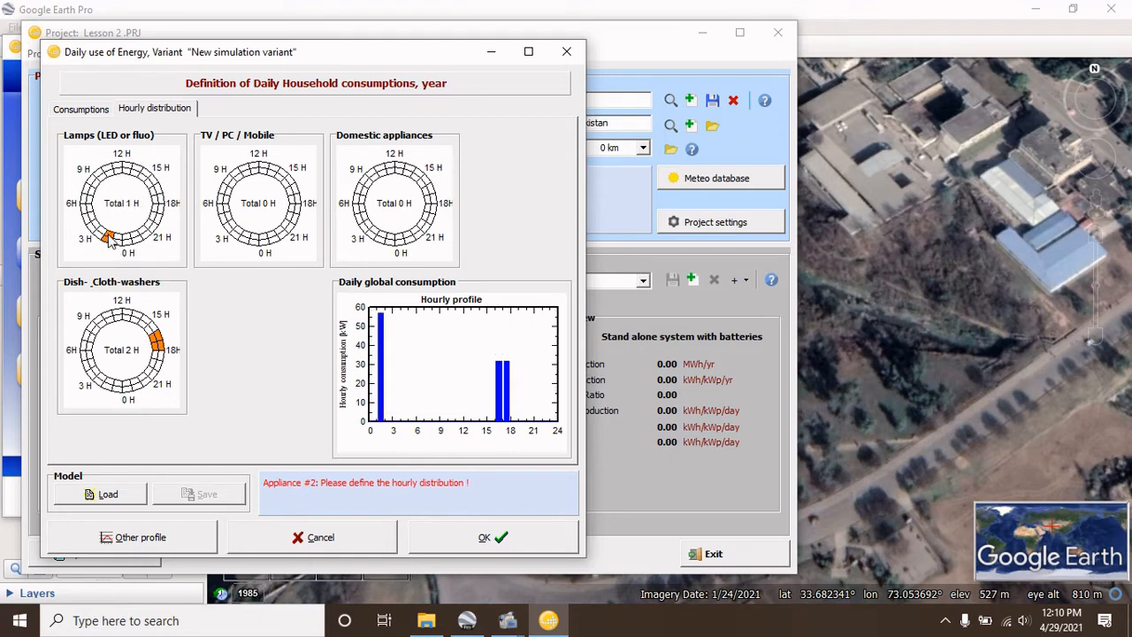
pyautogui.moveTo(108, 240)
pyautogui.mouseDown()
pyautogui.moveTo(88, 187)
pyautogui.moveTo(94, 209)
pyautogui.mouseUp()
pyautogui.moveTo(92, 174)
pyautogui.mouseDown()
pyautogui.moveTo(129, 168)
pyautogui.moveTo(164, 202)
pyautogui.mouseUp()
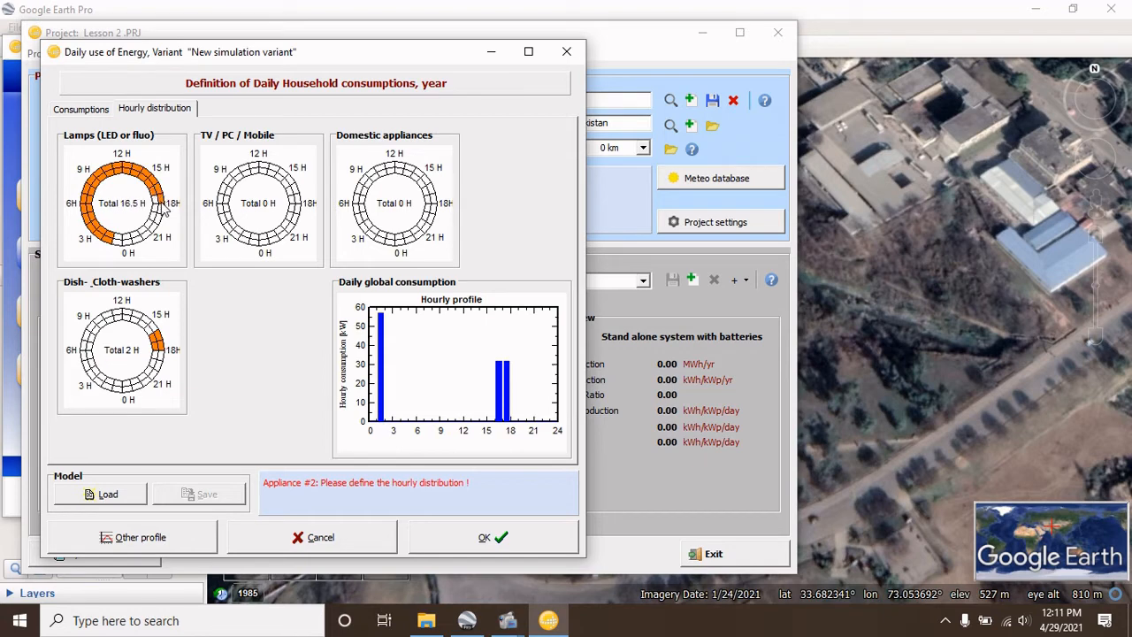
pyautogui.click(158, 203)
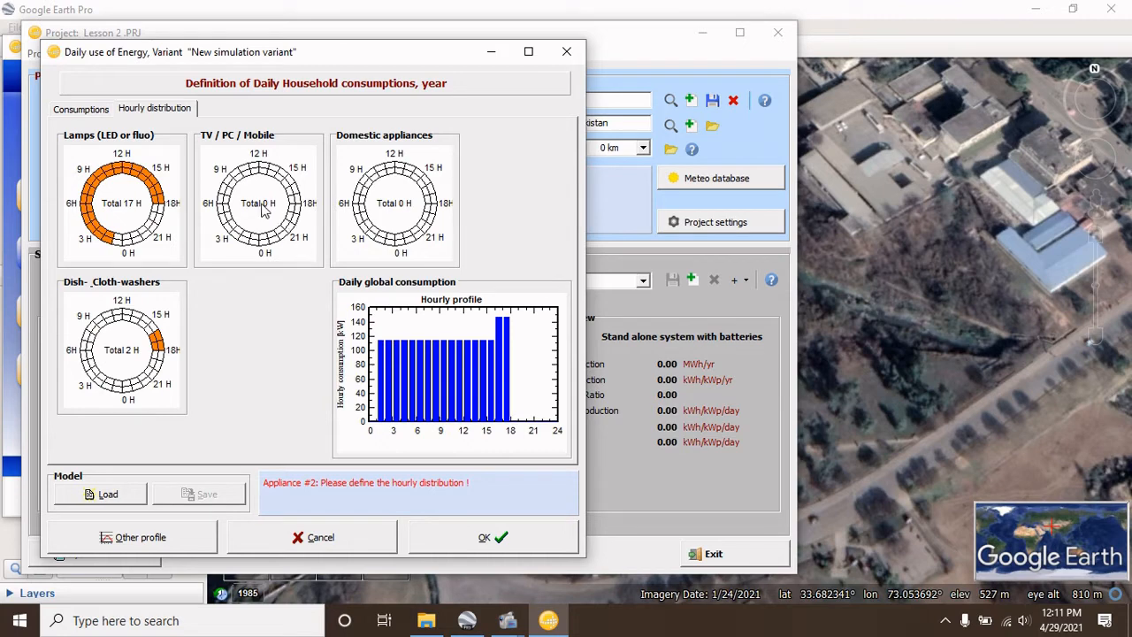
# Step: Set the hourly use of TV / PC / Mobile to all 24 hours, and of domestic appliances to 4–12 h and 18–24 h
pyautogui.click(257, 167)
pyautogui.moveTo(260, 170)
pyautogui.mouseDown()
pyautogui.moveTo(229, 180)
pyautogui.moveTo(221, 212)
pyautogui.moveTo(240, 239)
pyautogui.moveTo(277, 245)
pyautogui.moveTo(295, 201)
pyautogui.moveTo(274, 170)
pyautogui.moveTo(301, 225)
pyautogui.moveTo(265, 252)
pyautogui.moveTo(284, 244)
pyautogui.moveTo(245, 247)
pyautogui.moveTo(228, 190)
pyautogui.moveTo(251, 179)
pyautogui.moveTo(267, 179)
pyautogui.moveTo(233, 187)
pyautogui.moveTo(235, 228)
pyautogui.mouseUp()
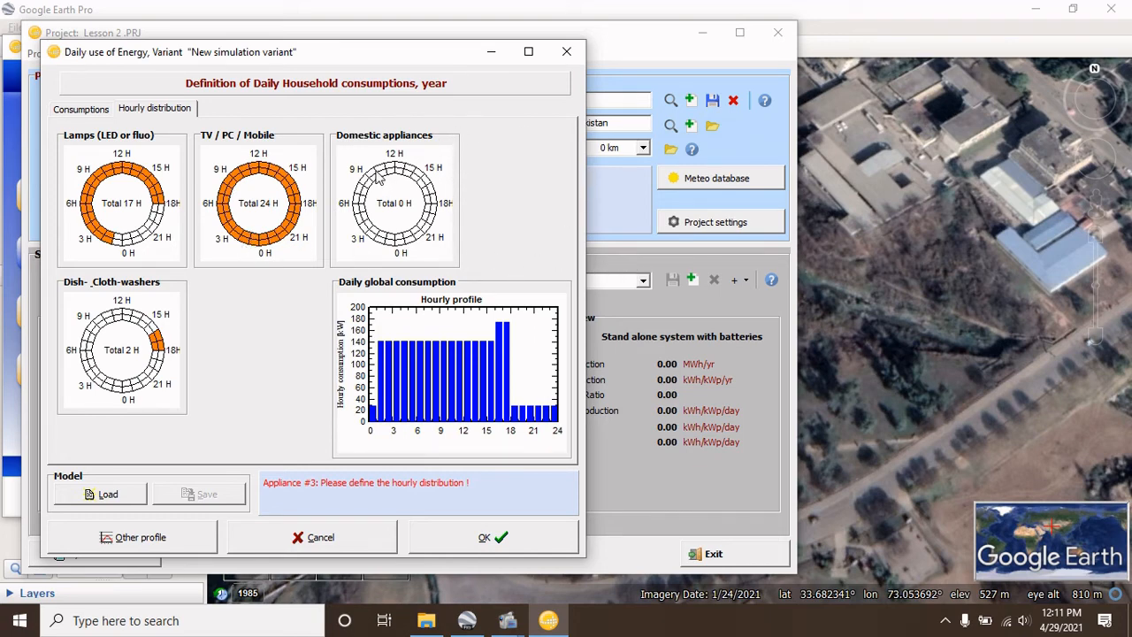
pyautogui.click(364, 223)
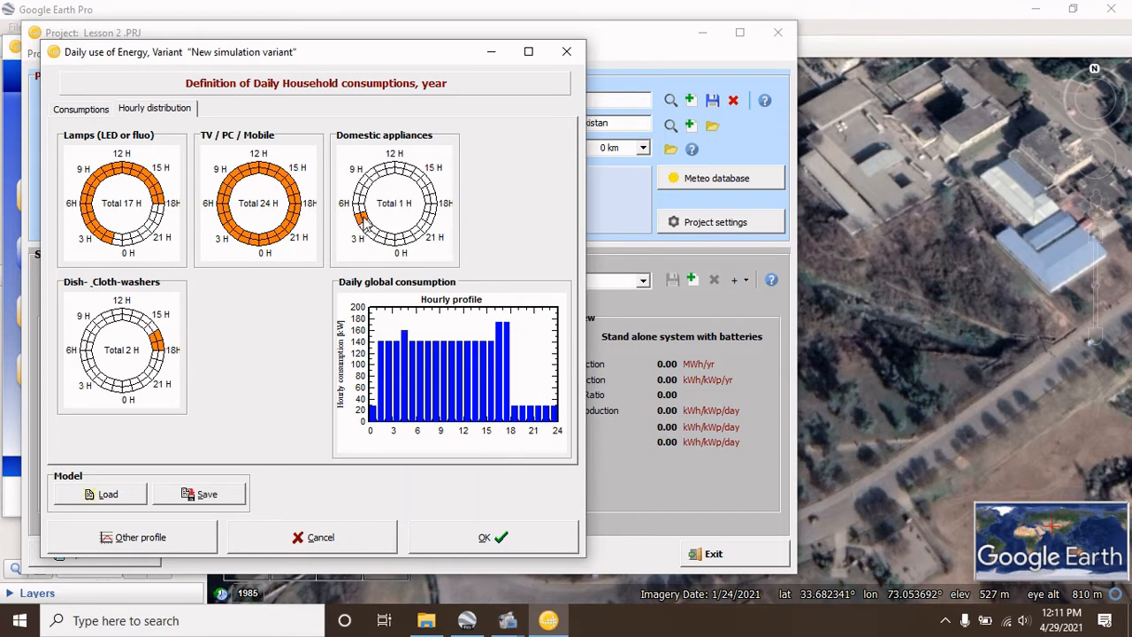
pyautogui.moveTo(363, 223)
pyautogui.mouseDown()
pyautogui.moveTo(362, 187)
pyautogui.moveTo(383, 173)
pyautogui.moveTo(369, 201)
pyautogui.moveTo(387, 173)
pyautogui.mouseUp()
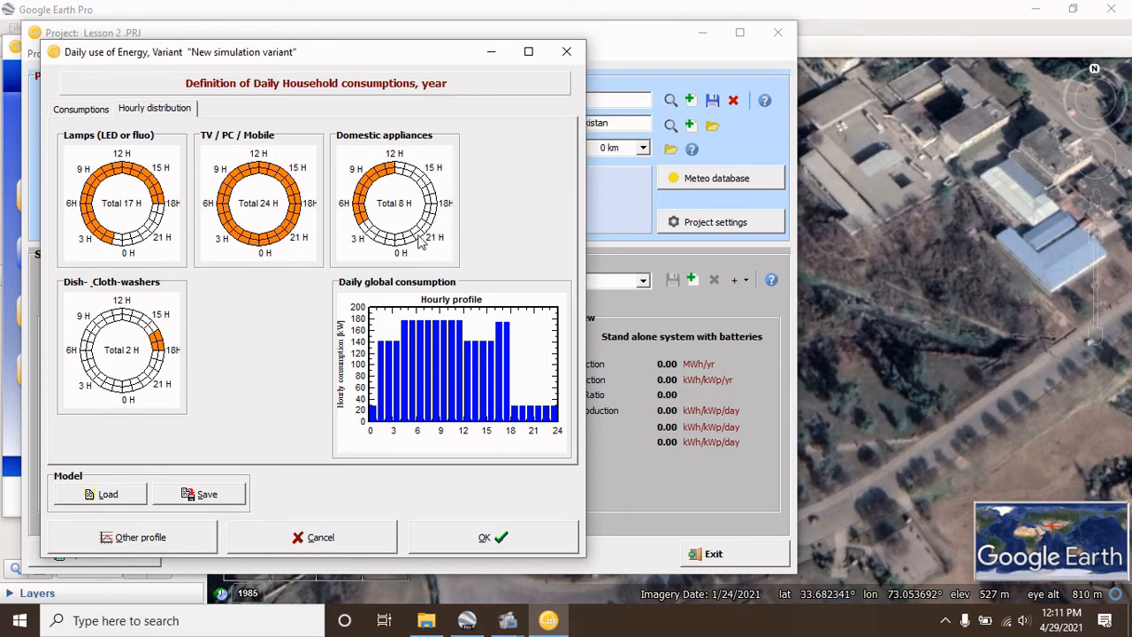
pyautogui.moveTo(402, 244)
pyautogui.mouseDown()
pyautogui.moveTo(416, 244)
pyautogui.moveTo(434, 214)
pyautogui.mouseUp()
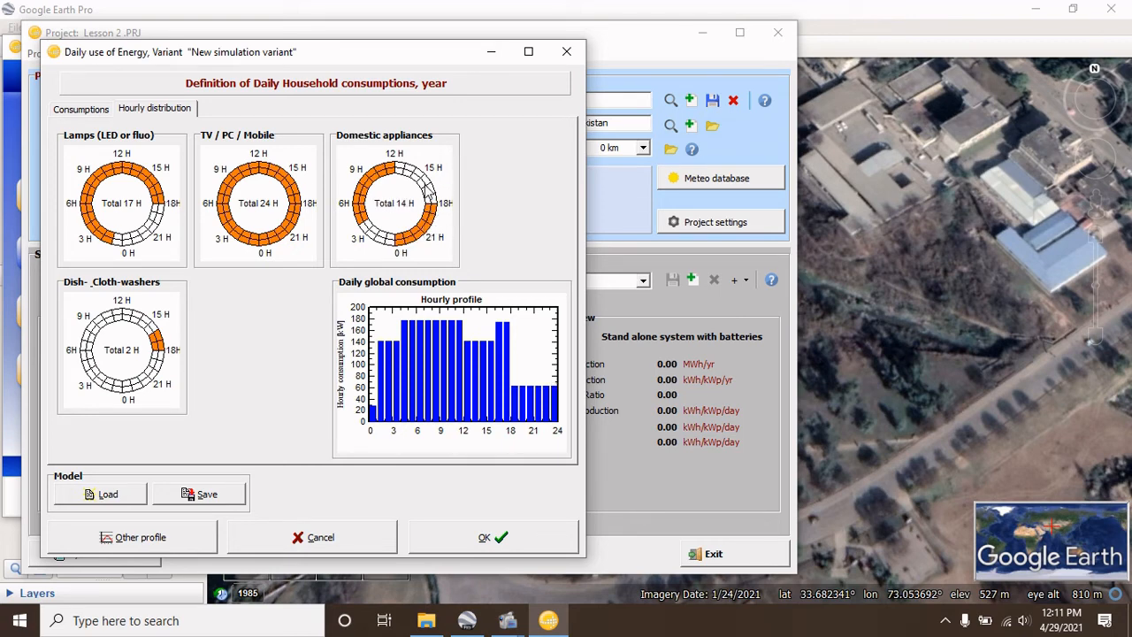
# Step: Set the dish- and cloth-washers' hourly distribution to 8 hours in total, including 9–11 h and 16–20 h, and accept the daily consumptions
pyautogui.click(161, 362)
pyautogui.moveTo(162, 362); pyautogui.dragTo(159, 373)
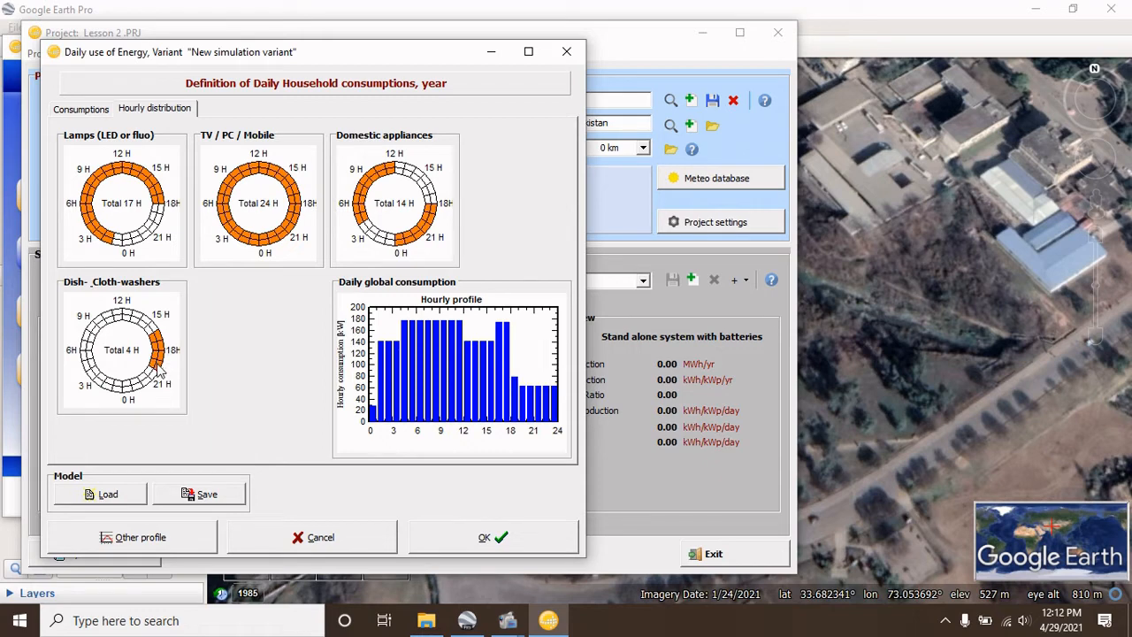
pyautogui.click(102, 325)
pyautogui.click(105, 329)
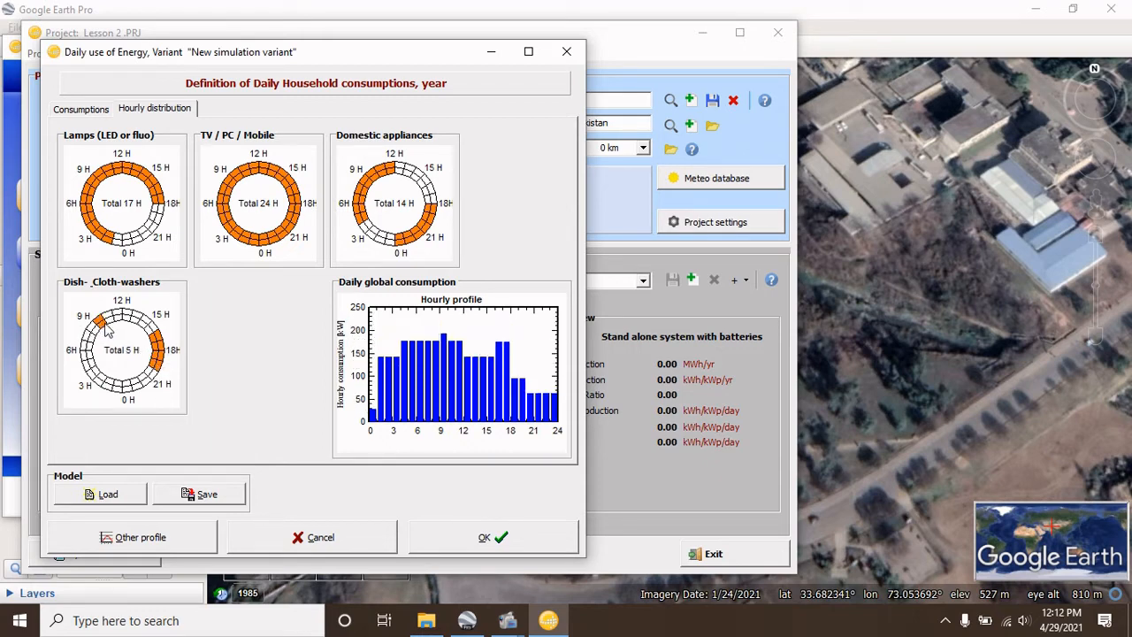
pyautogui.click(107, 326)
pyautogui.click(112, 322)
pyautogui.click(90, 351)
pyautogui.click(88, 353)
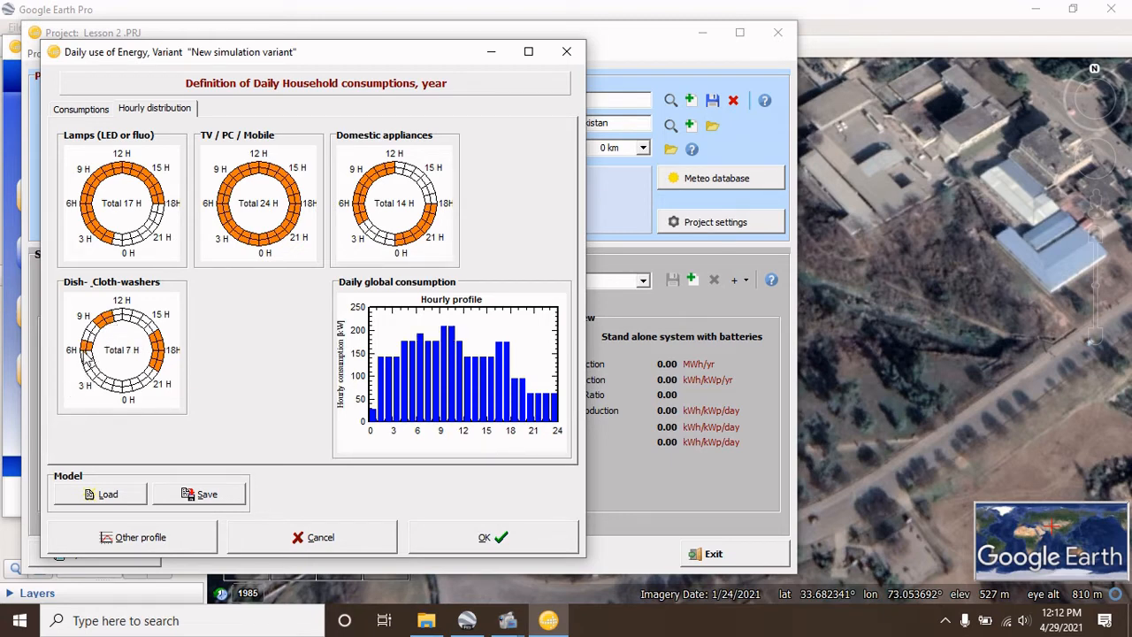
pyautogui.click(90, 358)
pyautogui.click(91, 363)
pyautogui.click(477, 541)
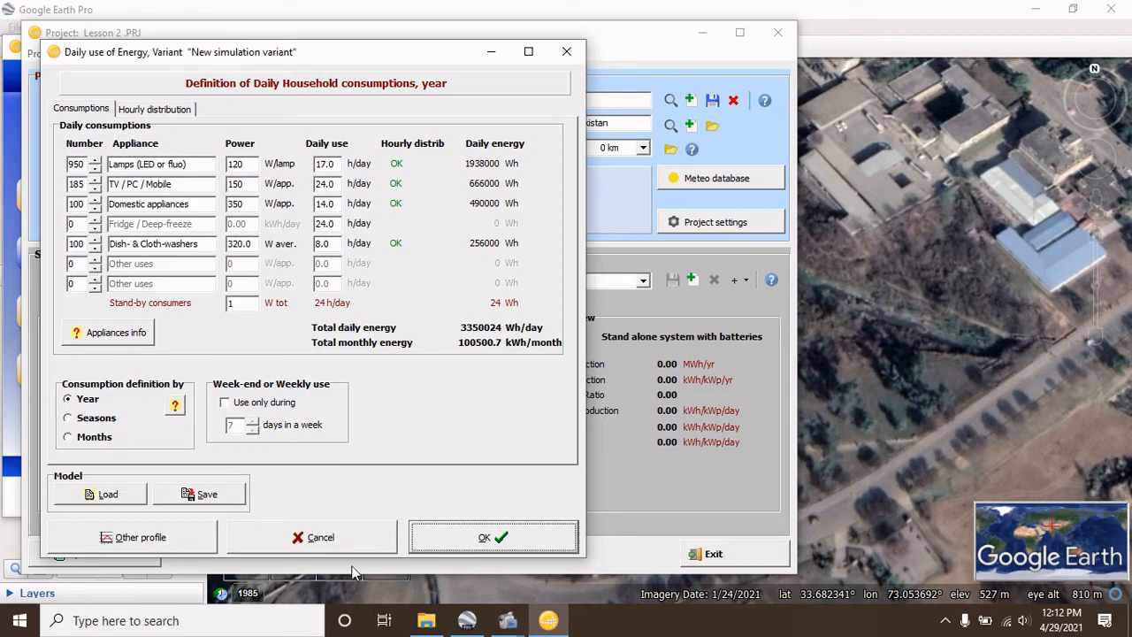
pyautogui.click(504, 539)
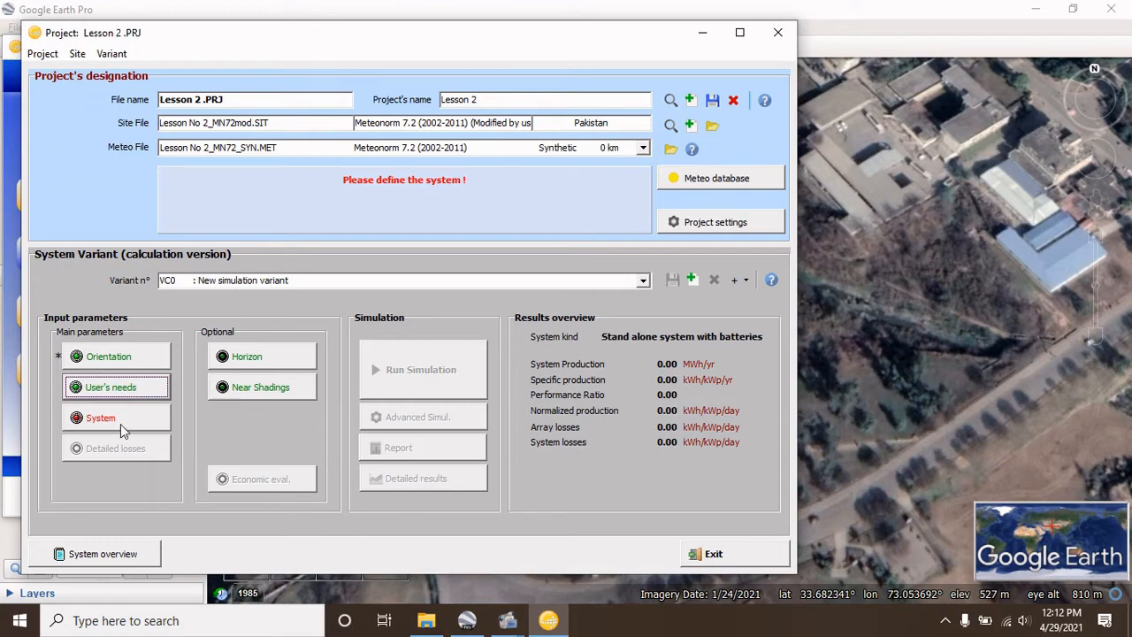
# Step: Define the system's battery set with generic lithium-ion 25.6 V, 180 Ah modules, 9 in series and 380 in parallel
pyautogui.click(119, 420)
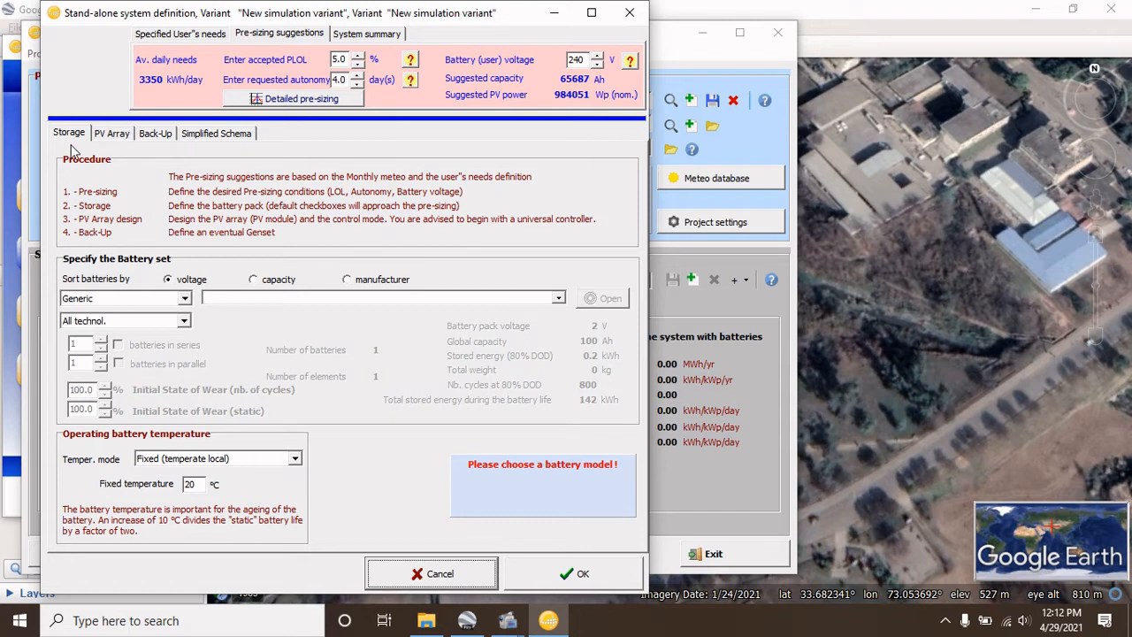
pyautogui.click(186, 322)
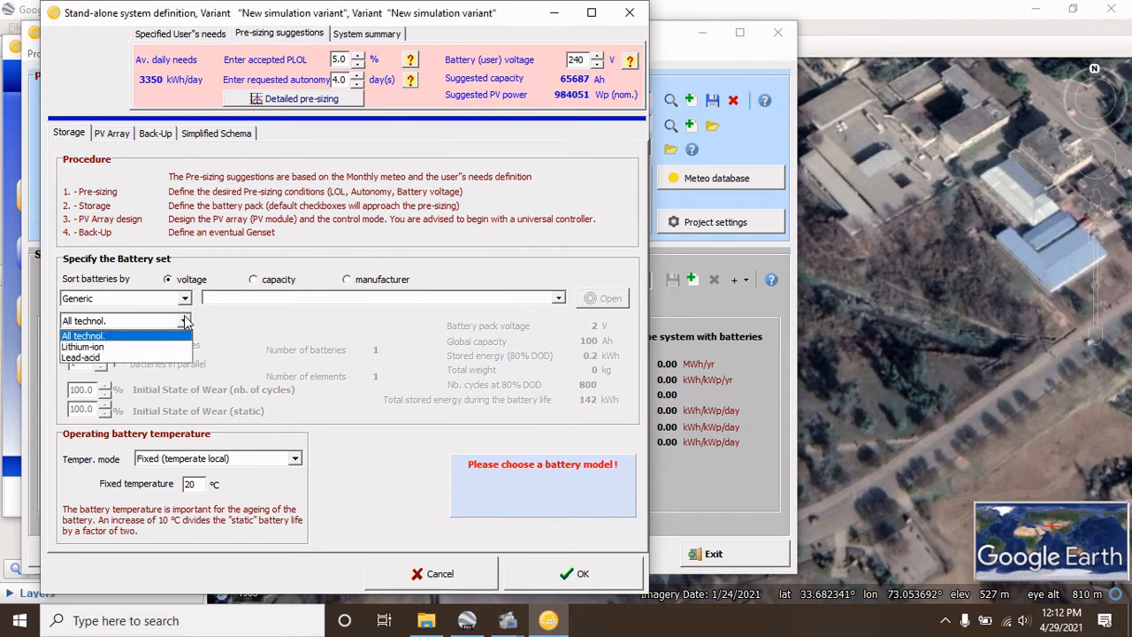
pyautogui.click(155, 350)
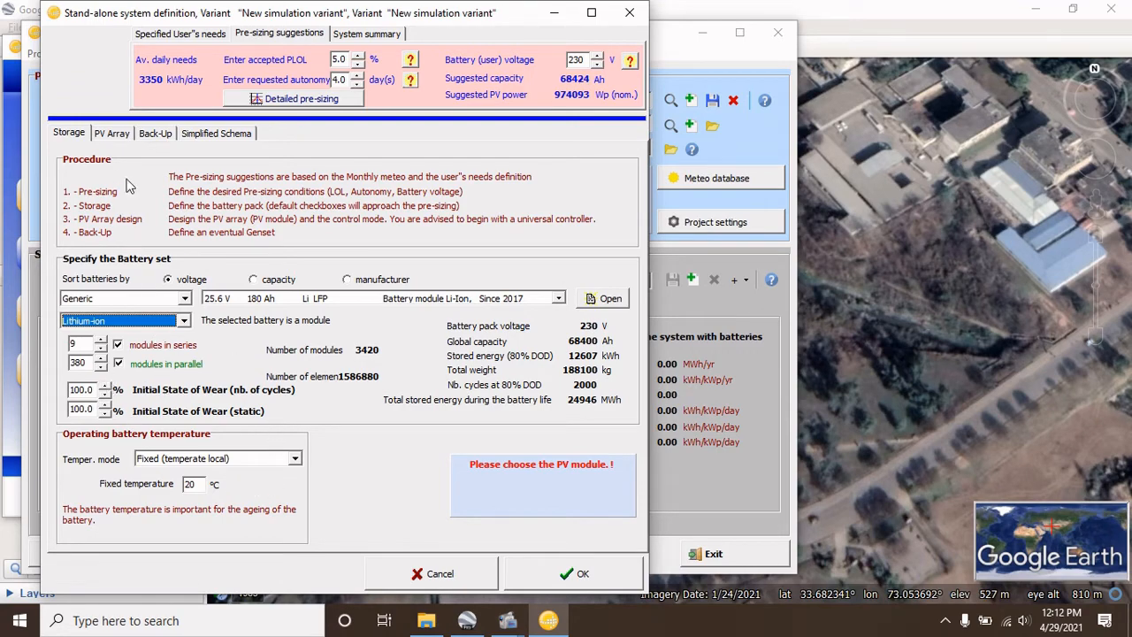
# Step: Select the generic 250 Wp 26 V Si-mono, 60-cell bifacial module for the PV array
pyautogui.click(121, 135)
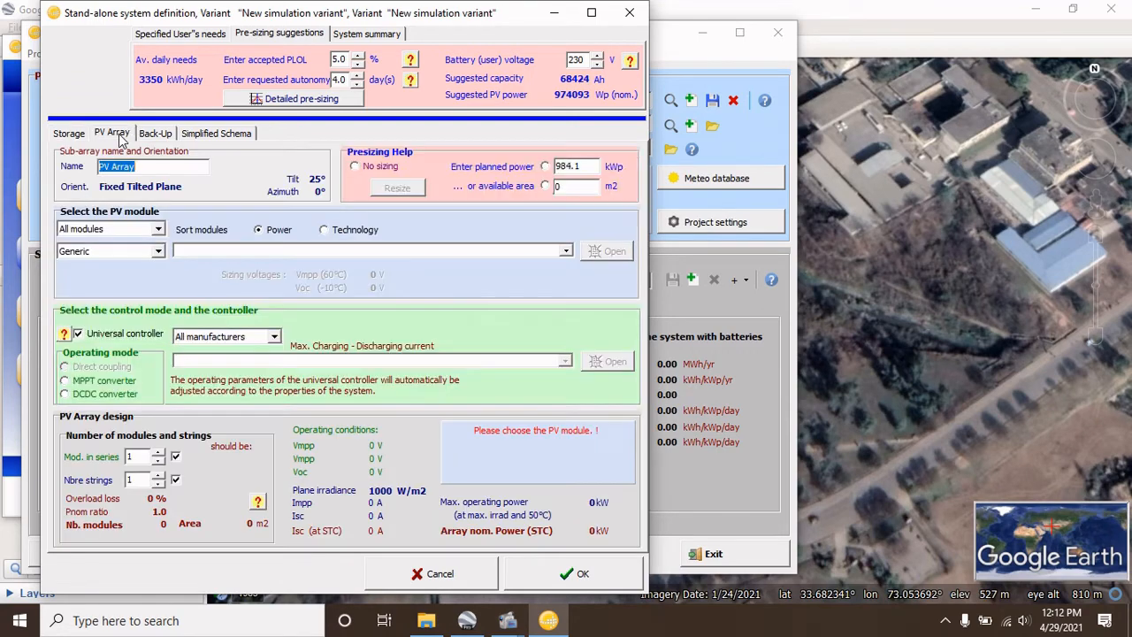
pyautogui.click(159, 230)
pyautogui.click(158, 232)
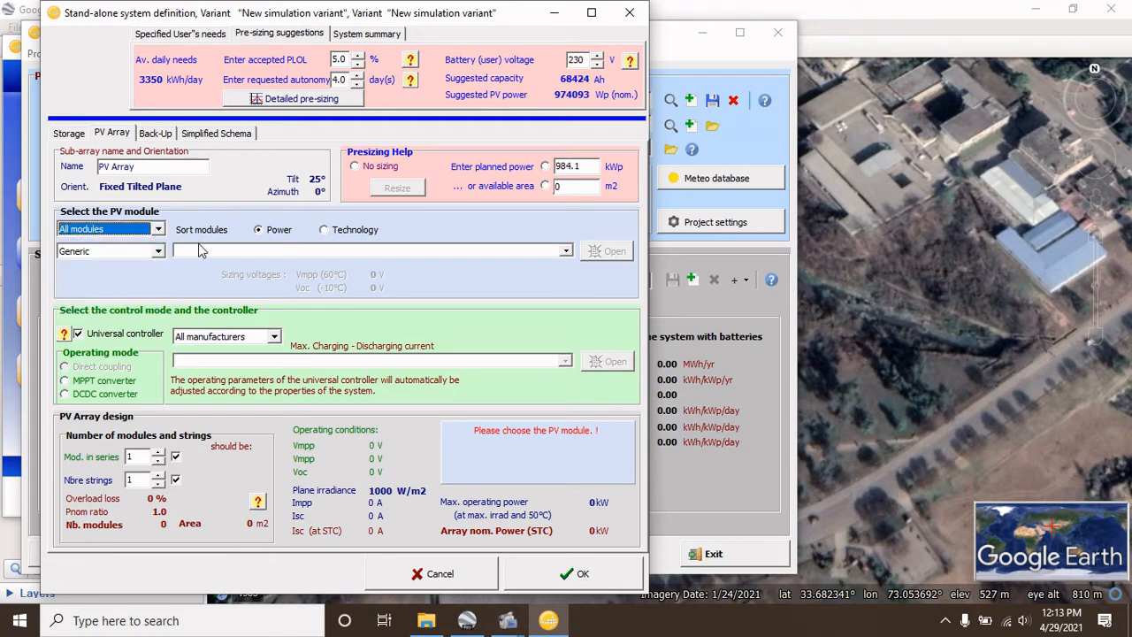
pyautogui.click(211, 251)
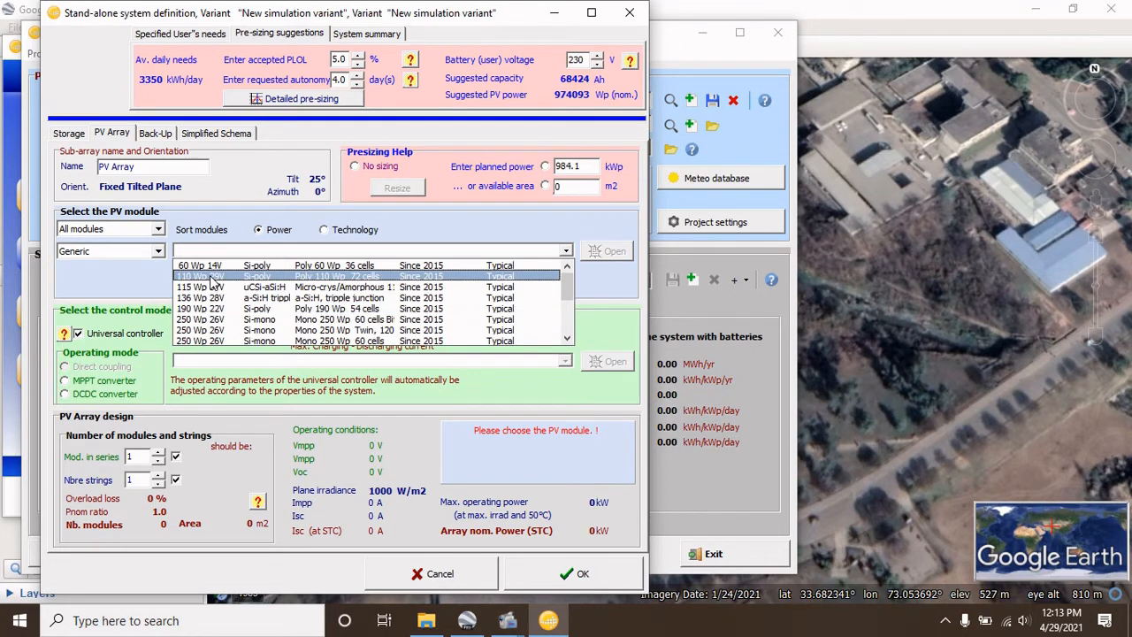
pyautogui.click(210, 276)
pyautogui.click(211, 251)
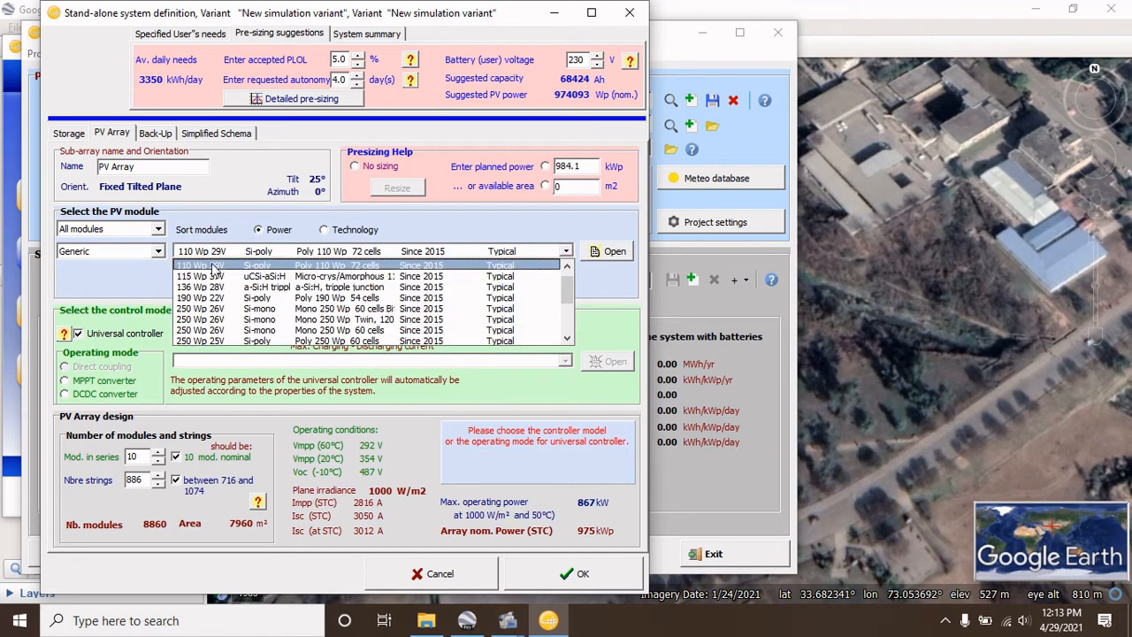
pyautogui.click(210, 309)
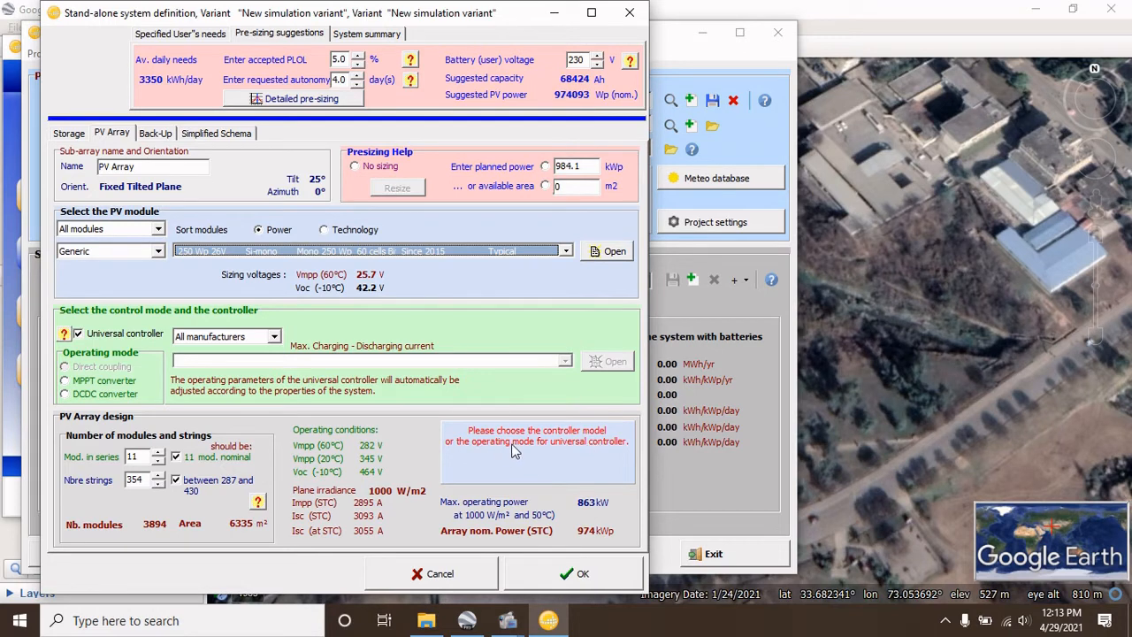
# Step: Set the universal controller to MPPT converter mode with 12 modules in series and 354 strings, and accept the system definition
pyautogui.click(96, 381)
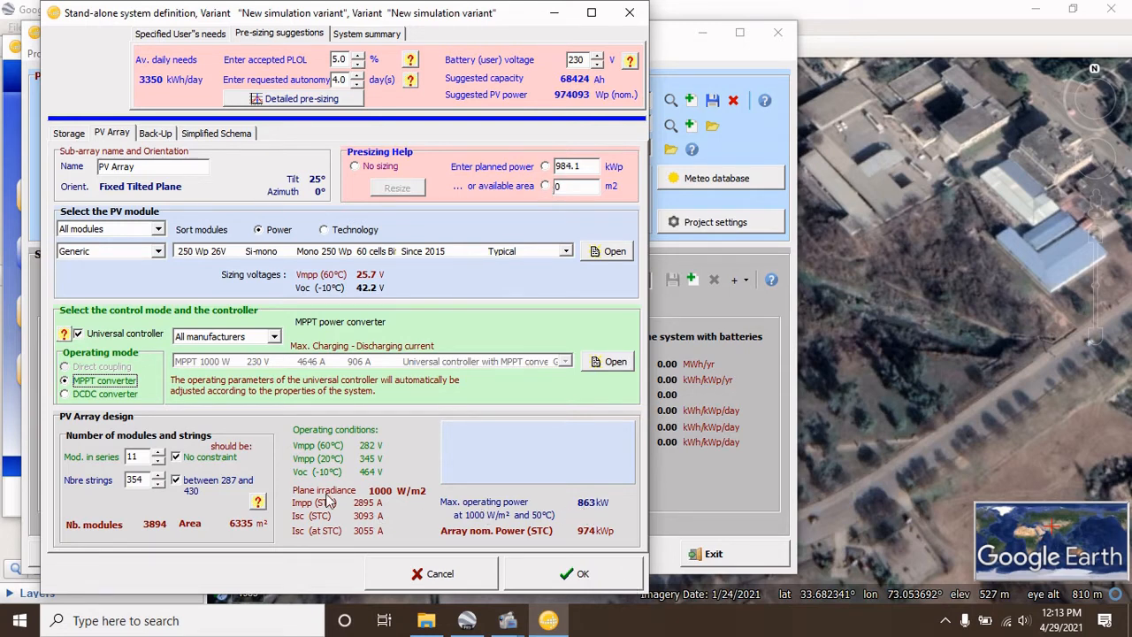
pyautogui.click(159, 453)
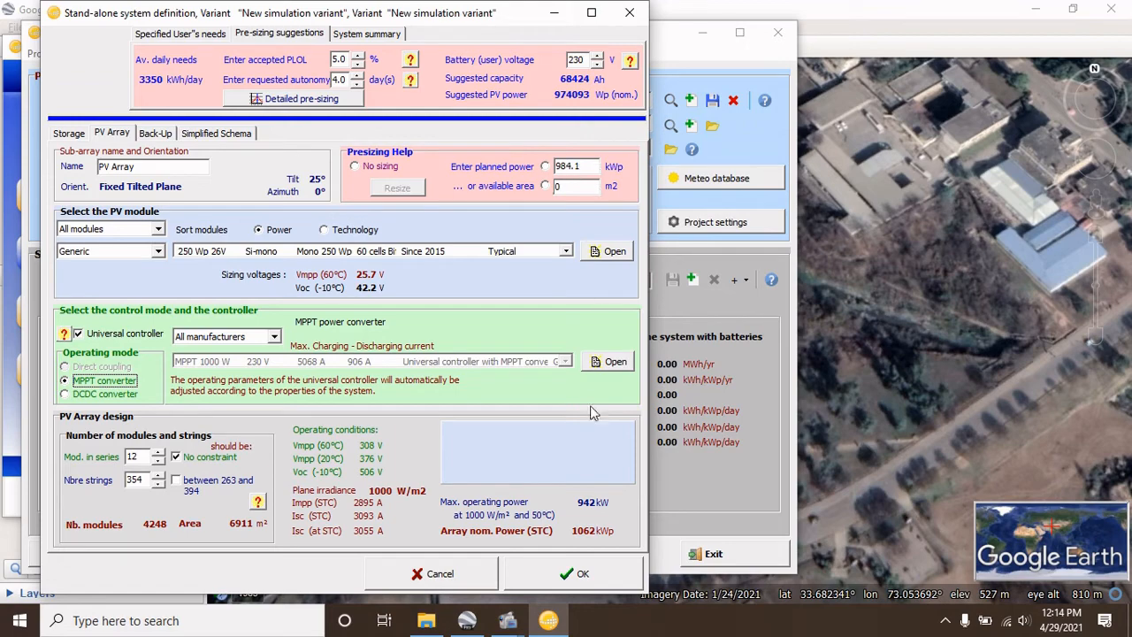
pyautogui.click(591, 580)
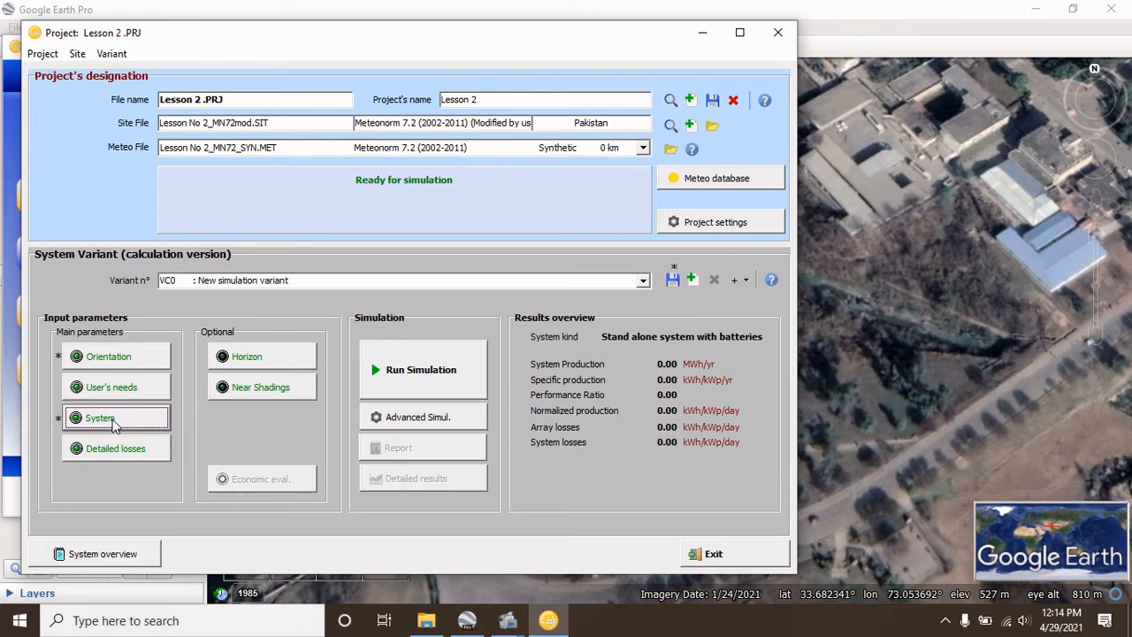
# Step: Set the detailed thermal losses to "Free" mounted modules with air circulation and check the ohmic and module quality losses
pyautogui.click(119, 452)
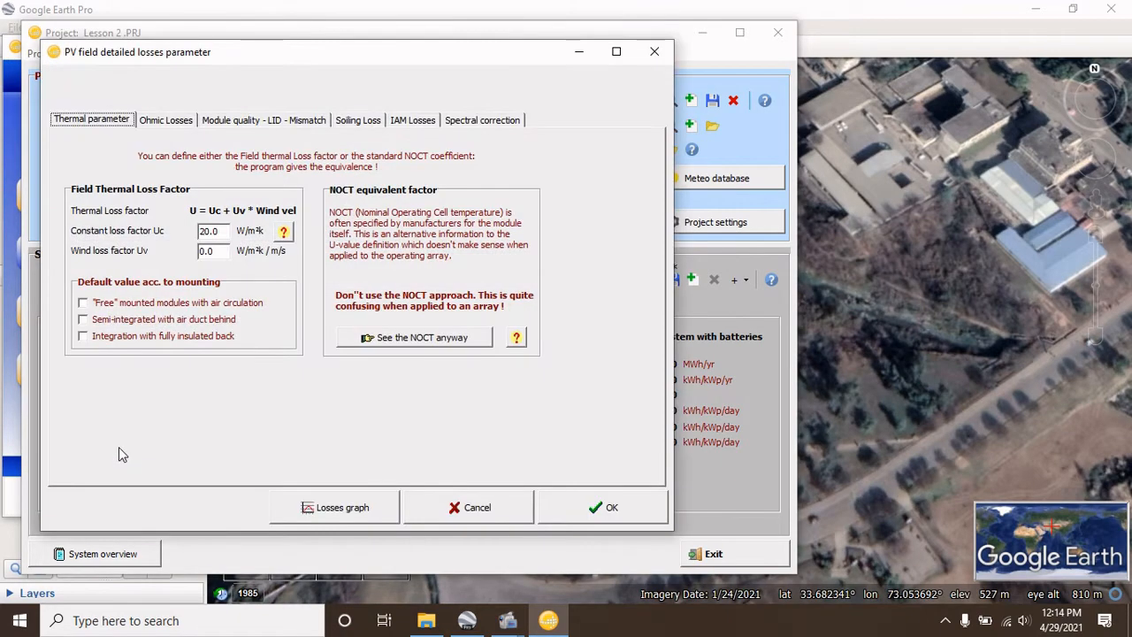
pyautogui.click(83, 302)
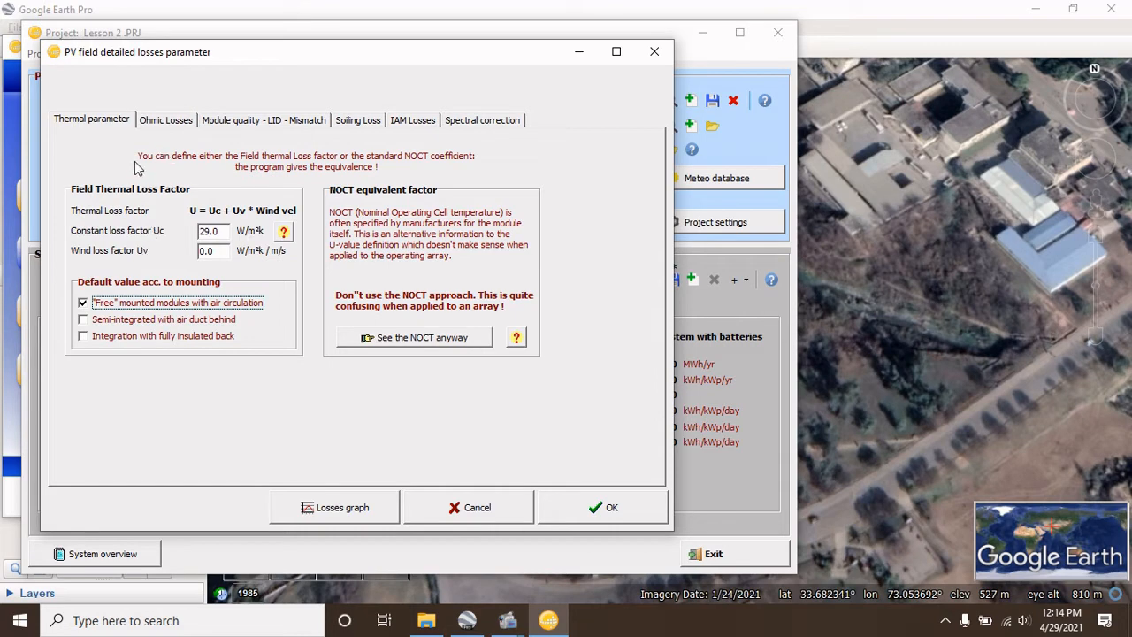
pyautogui.click(164, 122)
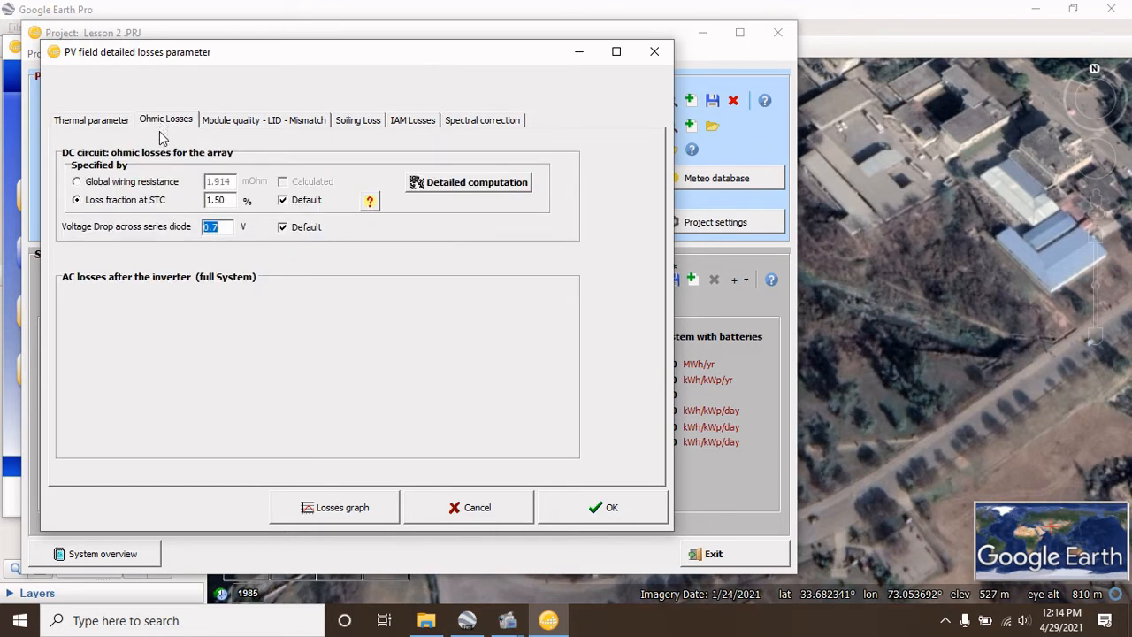
pyautogui.click(250, 128)
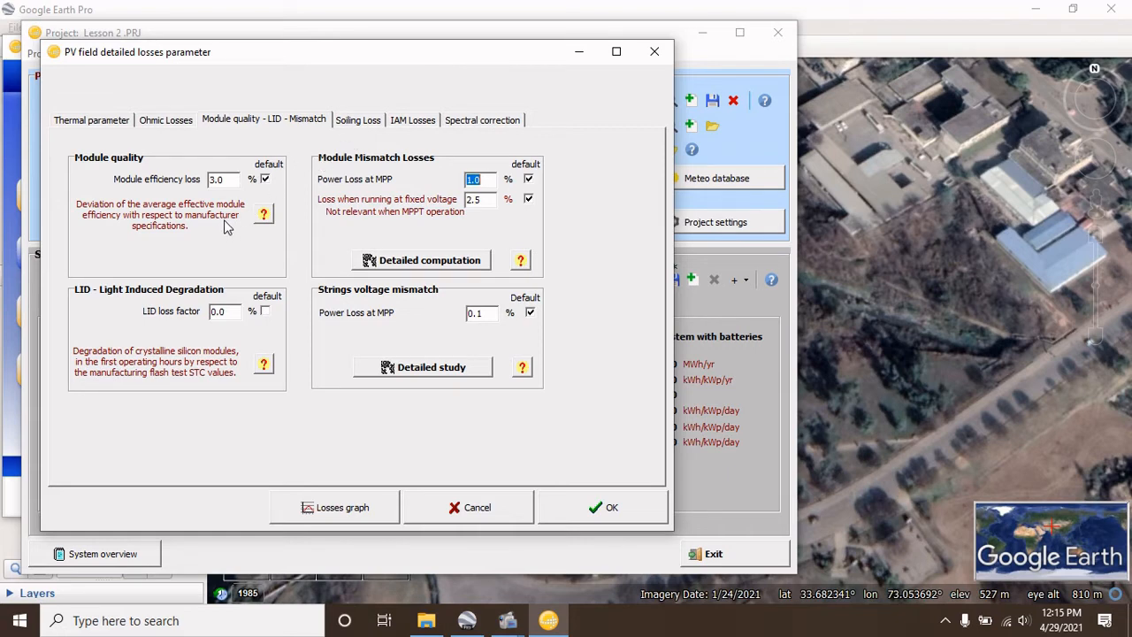
# Step: Set the yearly soiling loss factor to 2 %, check the IAM losses and accept the detailed losses
pyautogui.click(356, 125)
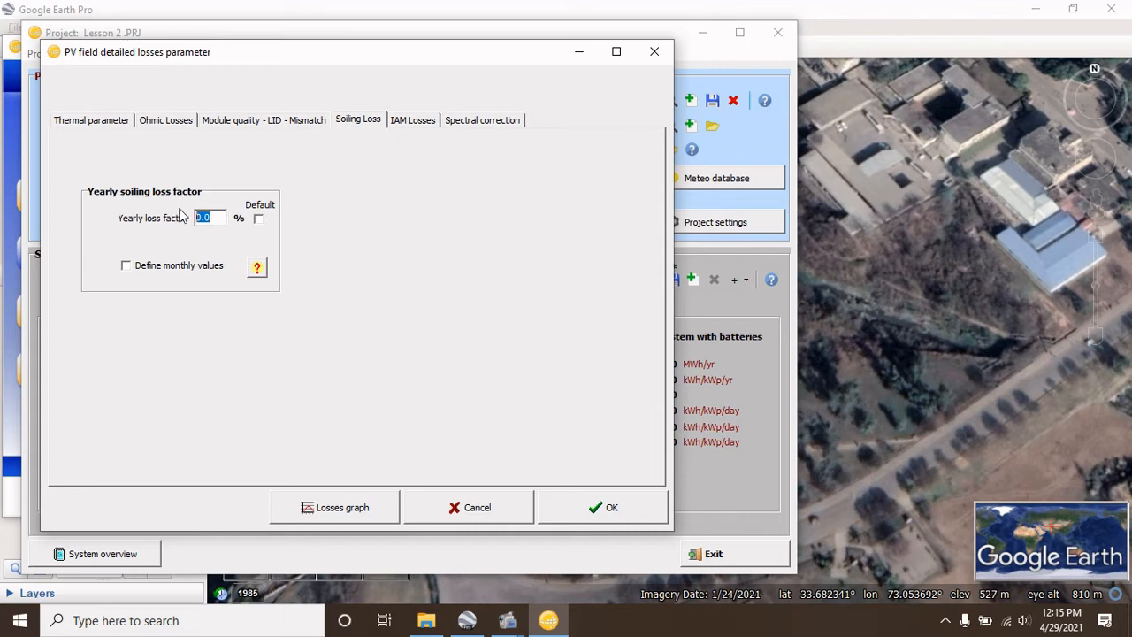
pyautogui.write('2')
pyautogui.click(422, 119)
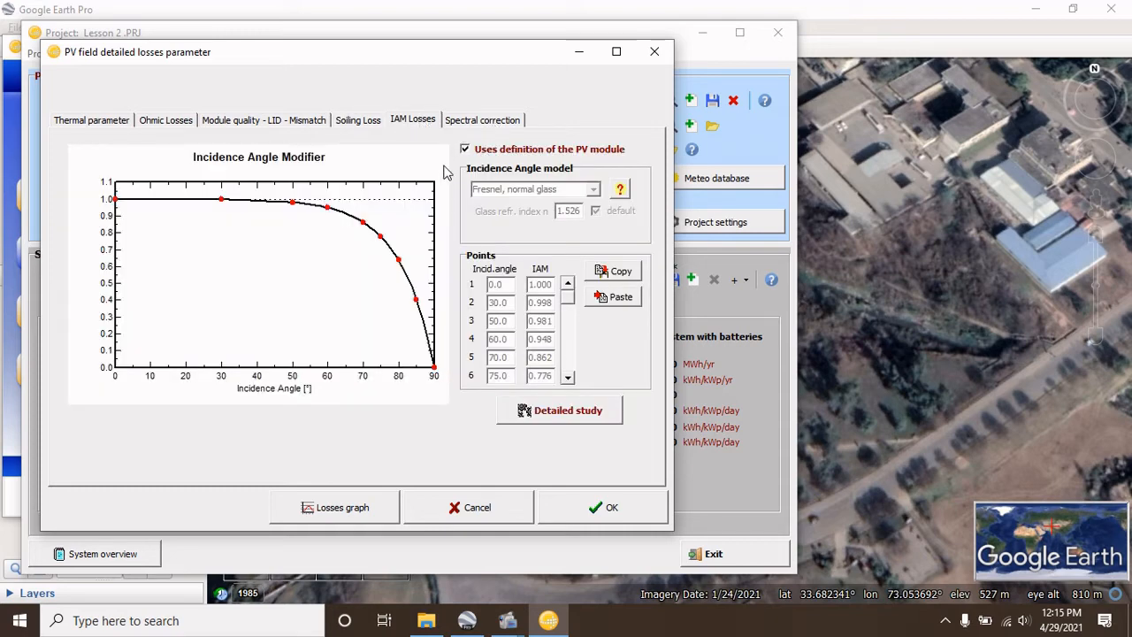
pyautogui.click(594, 519)
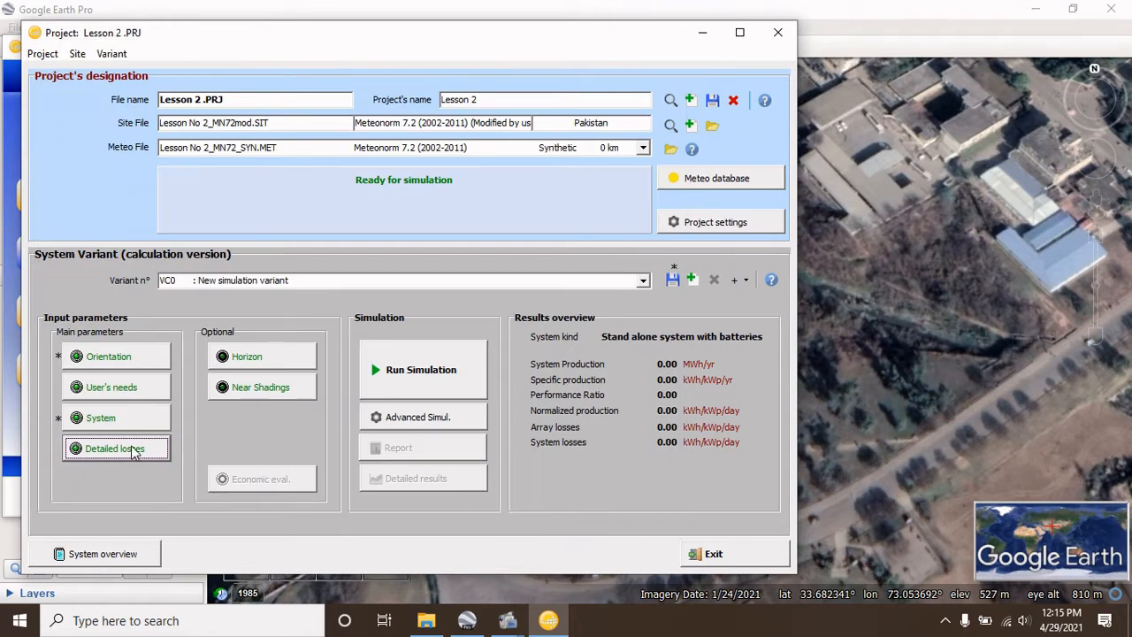
# Step: Review the horizon line drawing of the site and close the horizon definition
pyautogui.click(268, 358)
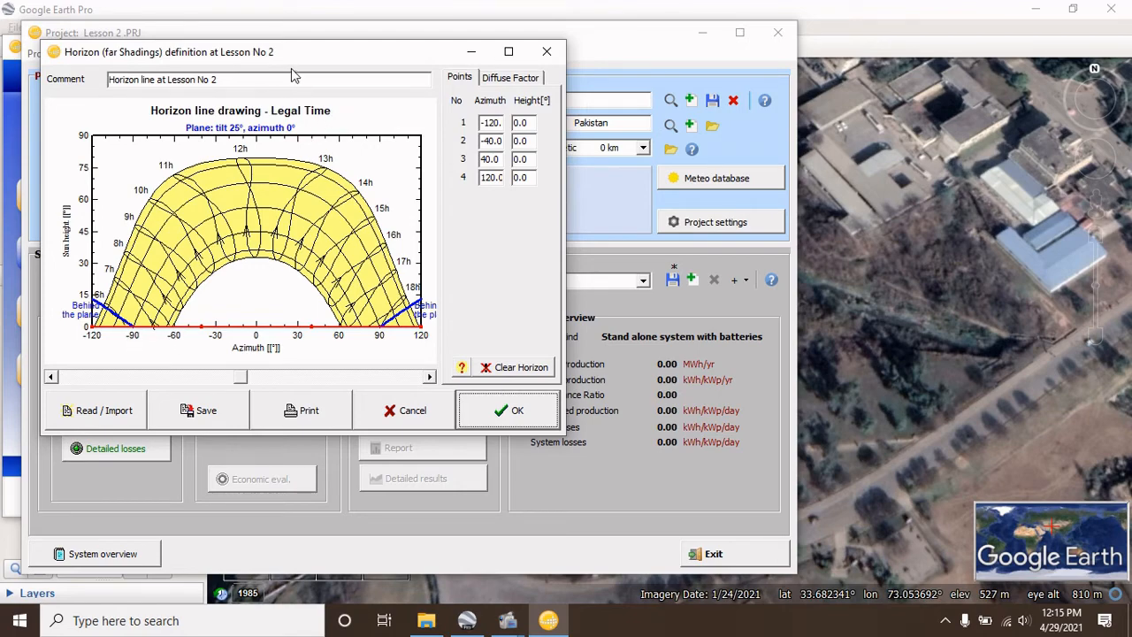
pyautogui.moveTo(288, 61)
pyautogui.mouseDown()
pyautogui.moveTo(332, 75)
pyautogui.moveTo(354, 120)
pyautogui.moveTo(305, 65)
pyautogui.mouseUp()
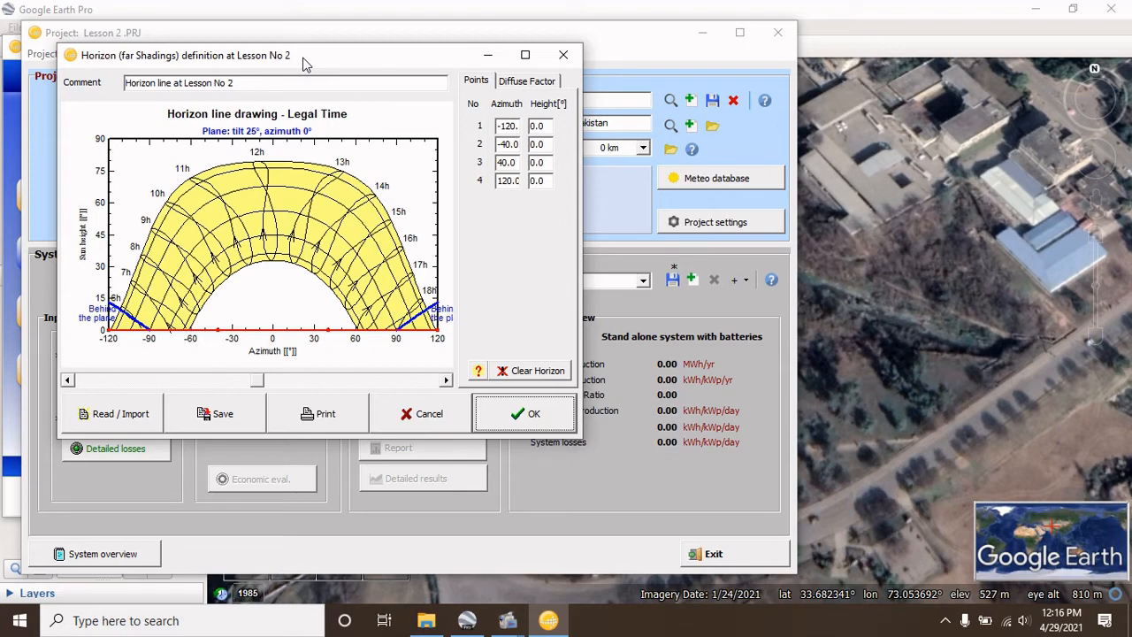
pyautogui.moveTo(302, 64); pyautogui.dragTo(323, 79)
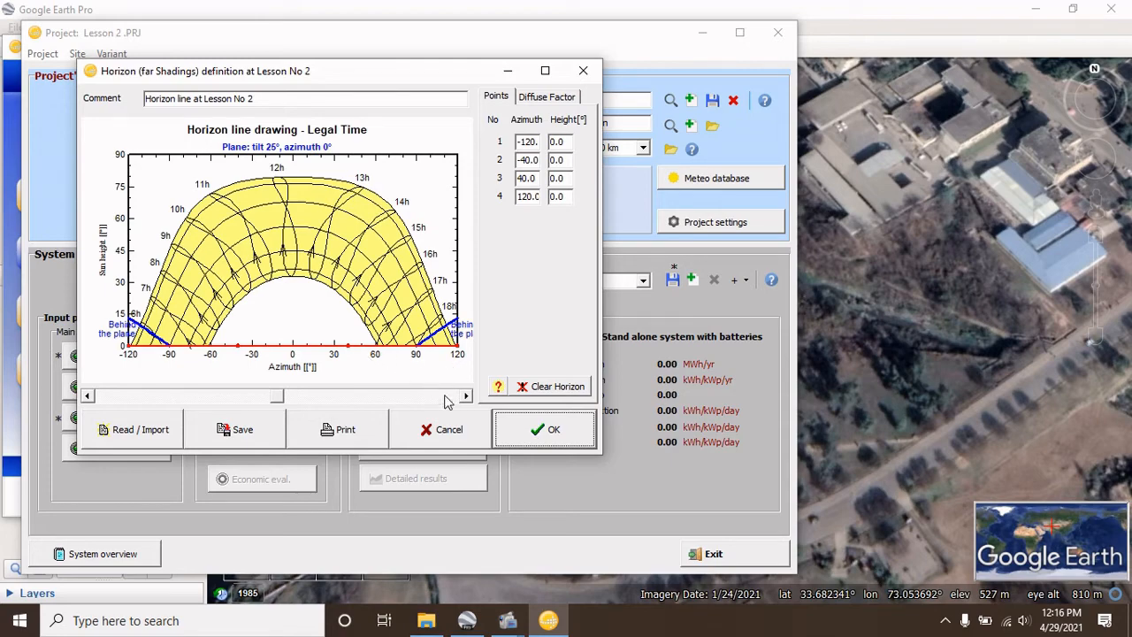
pyautogui.click(546, 431)
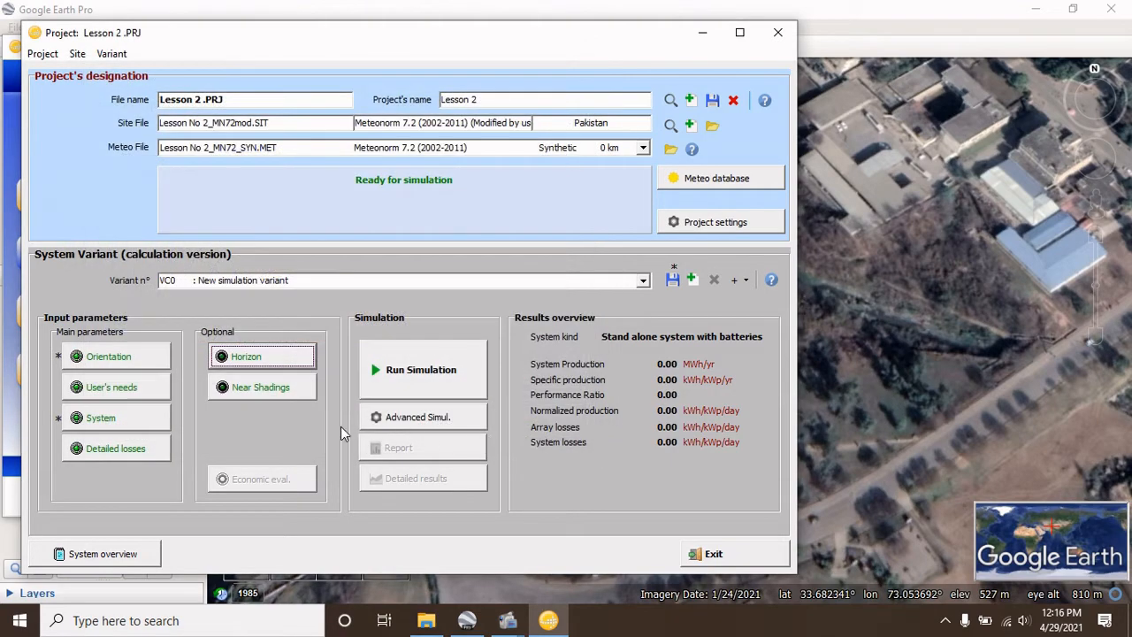
# Step: Create a field of PV tables as sheds in the near shadings scene and set the number of sheds to 10
pyautogui.click(282, 387)
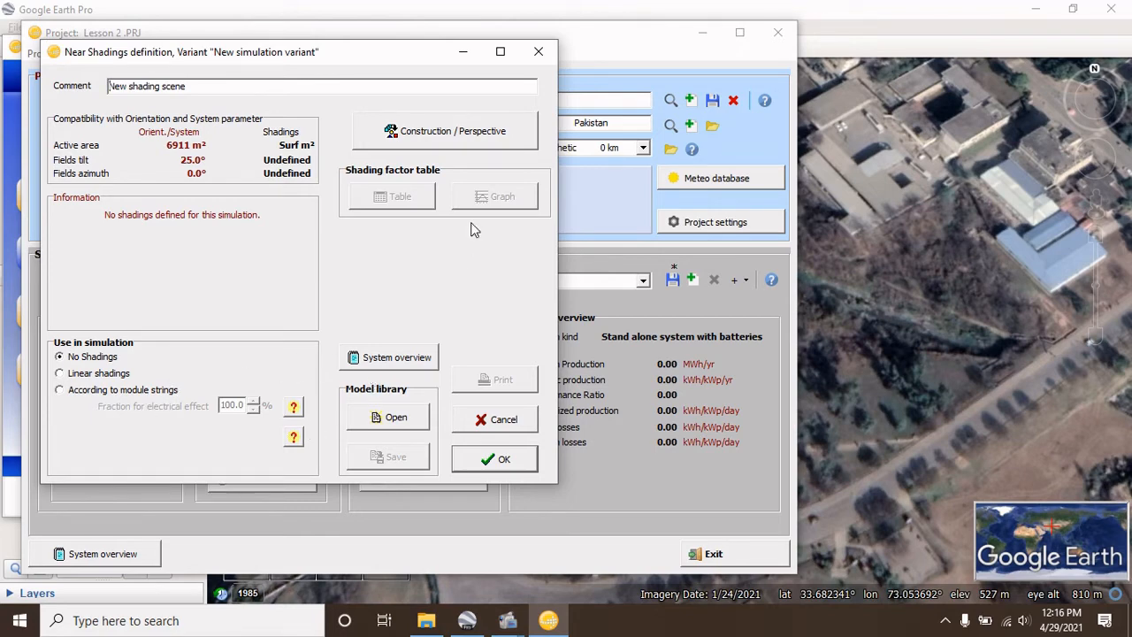
pyautogui.click(445, 143)
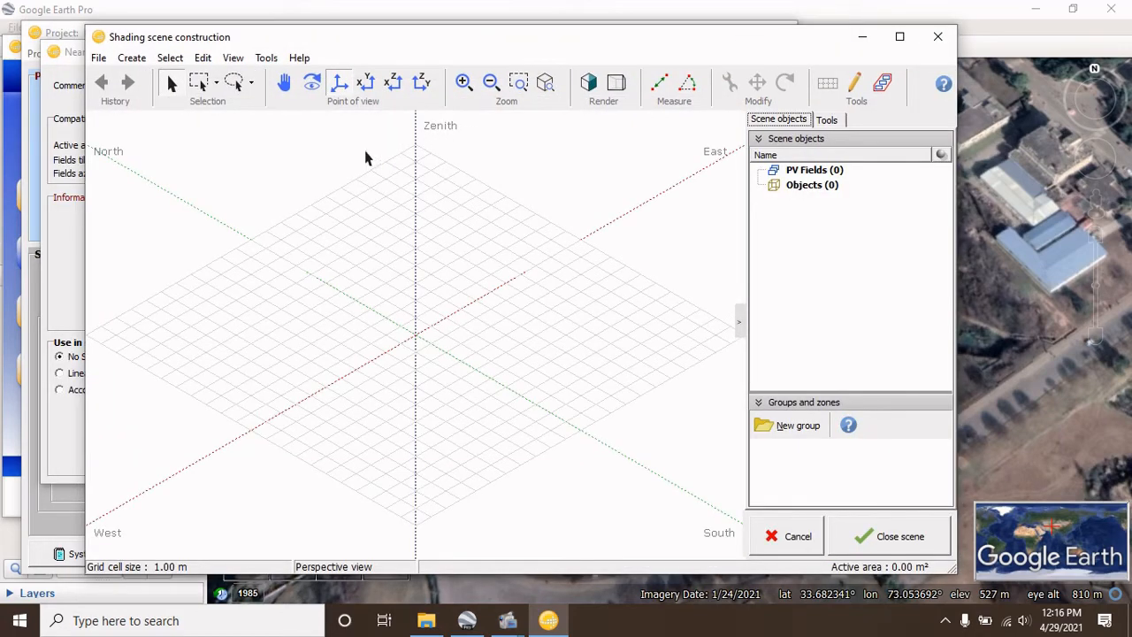
pyautogui.click(129, 60)
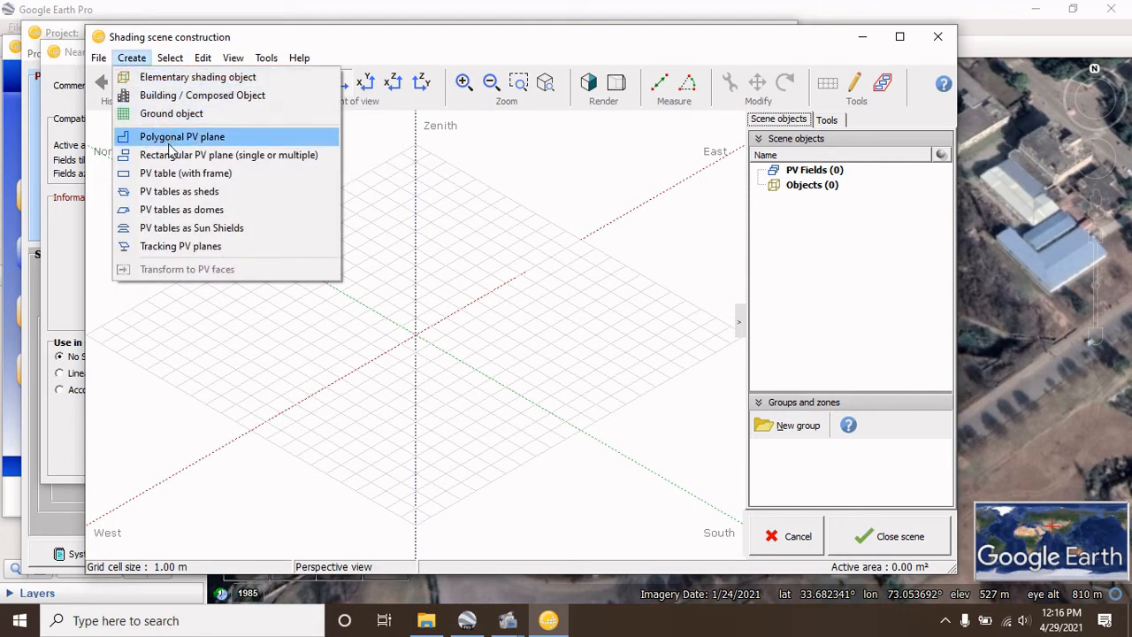
pyautogui.click(178, 192)
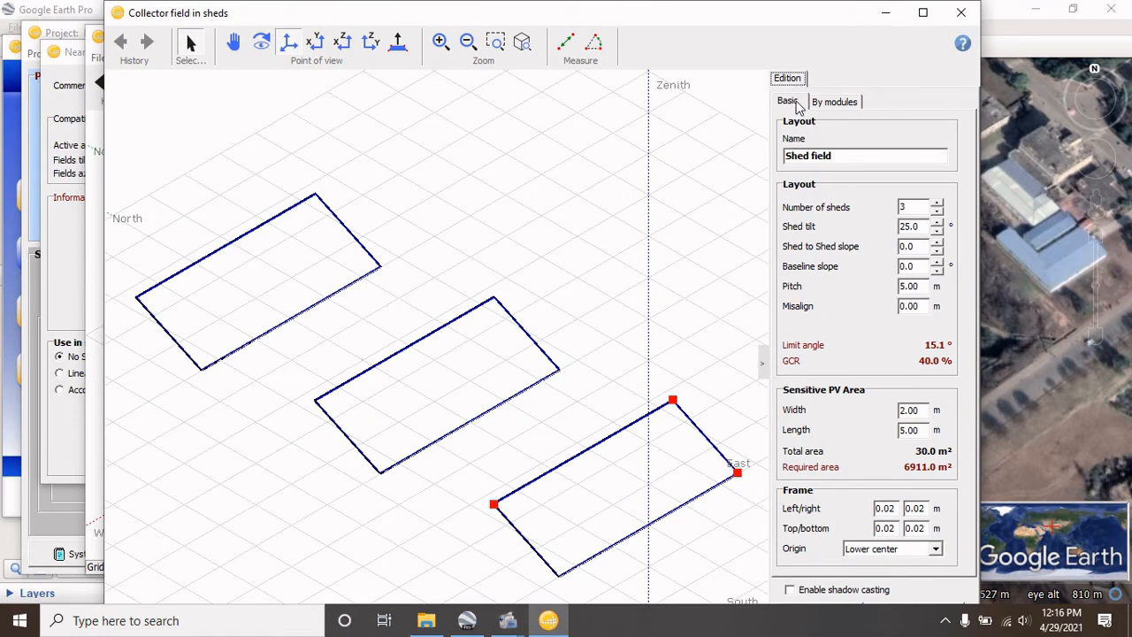
pyautogui.click(794, 101)
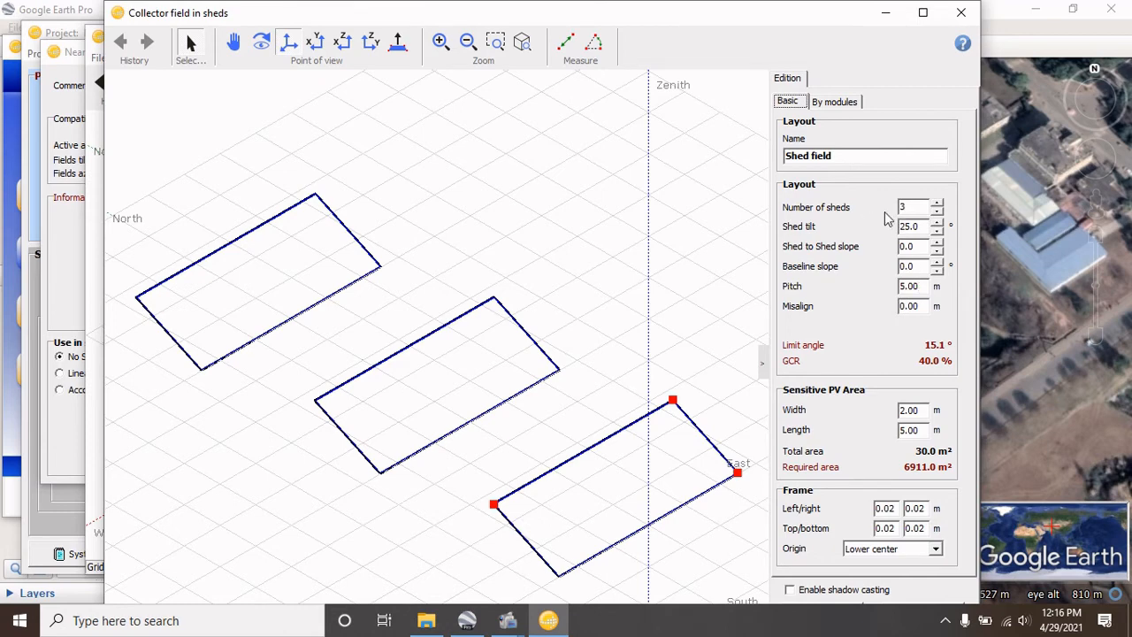
pyautogui.click(938, 203)
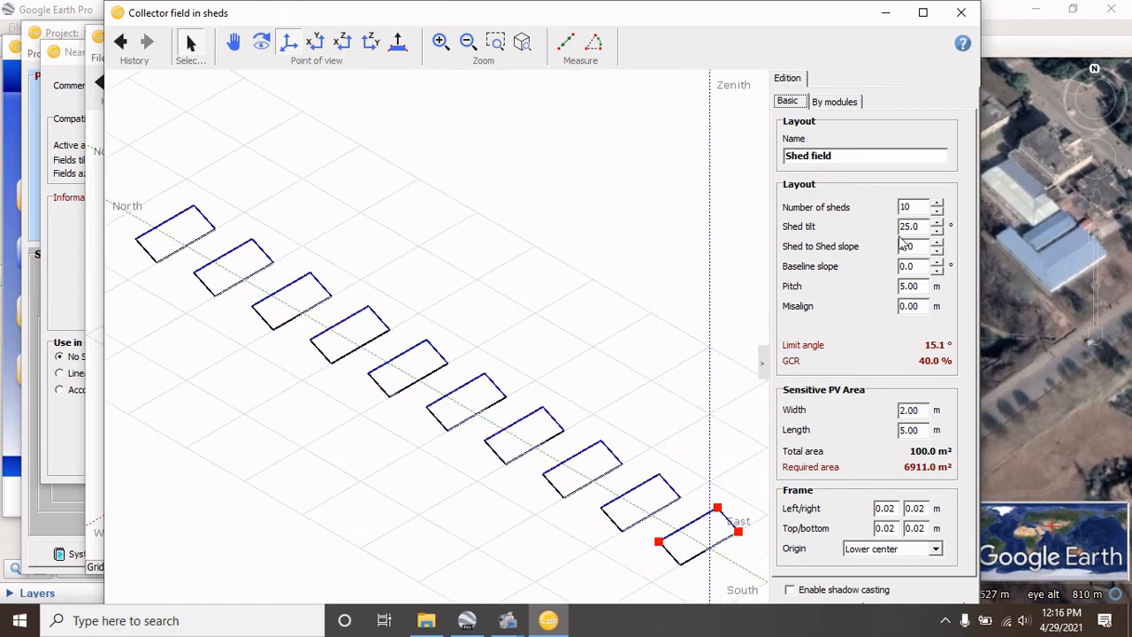
# Step: Arrange the shed's modules in landscape, 5 in X and 2 in Y, adjust the field to them and keep the modifications
pyautogui.click(835, 102)
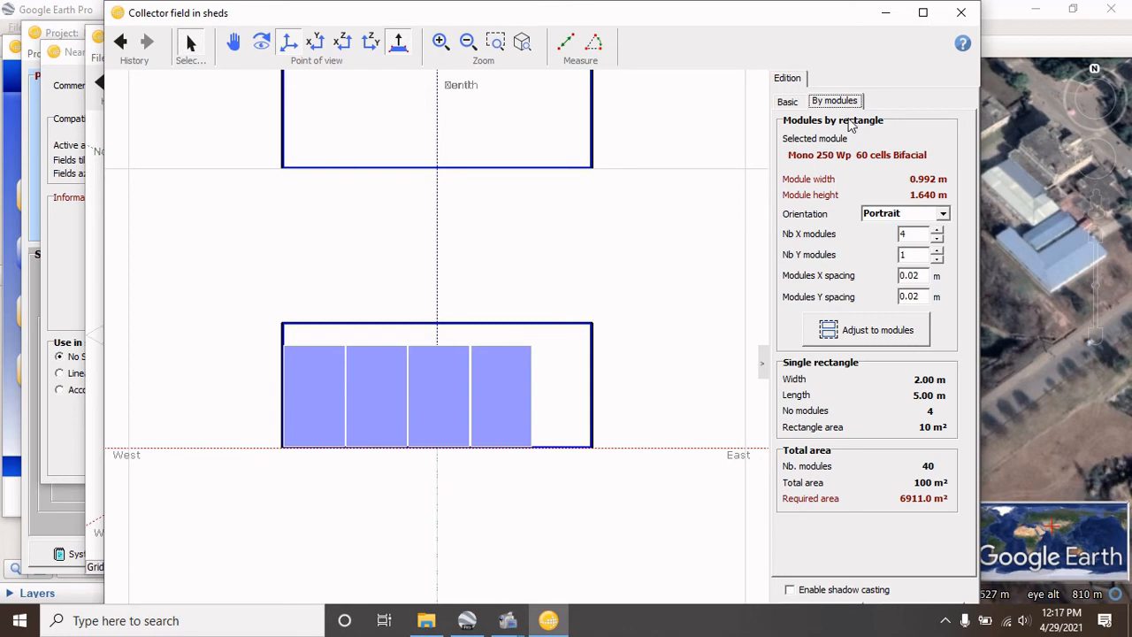
pyautogui.click(943, 217)
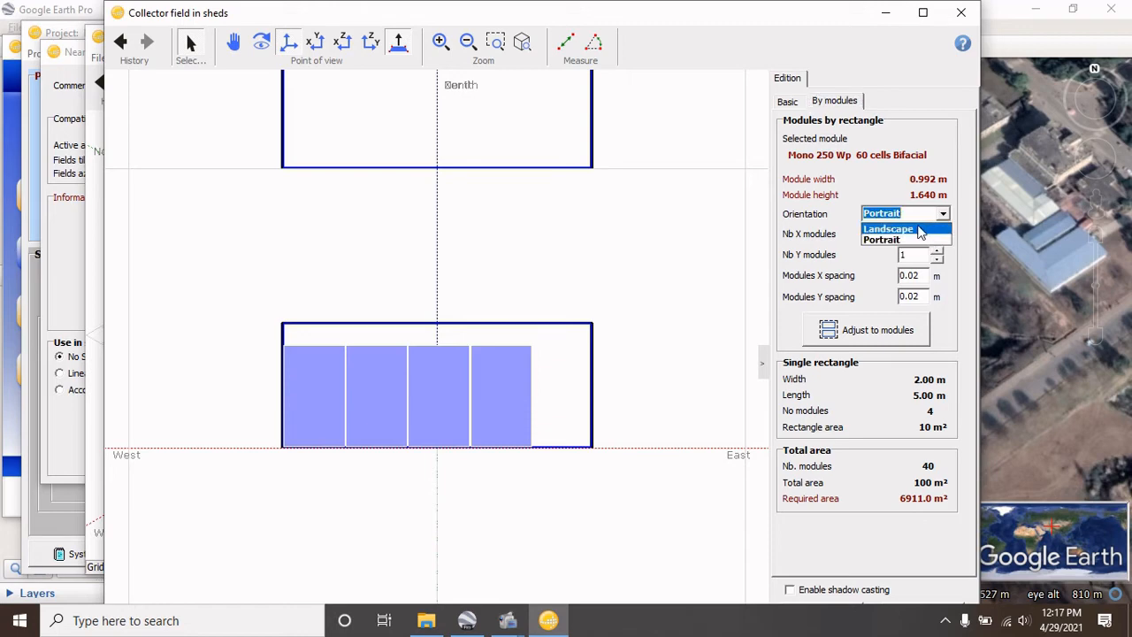
pyautogui.click(920, 230)
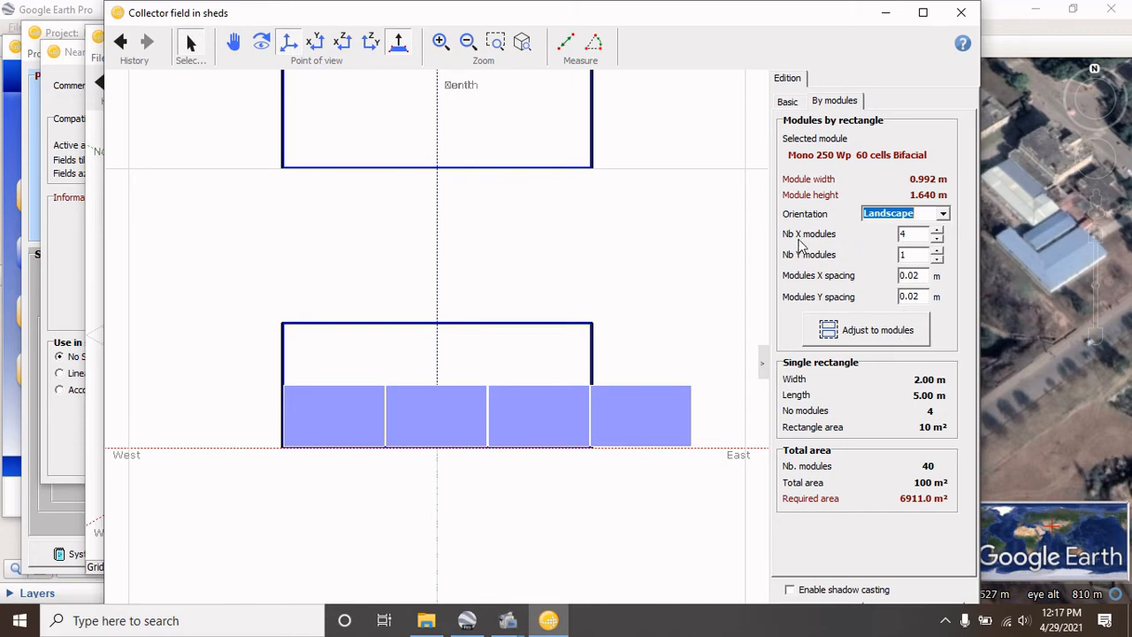
pyautogui.click(937, 230)
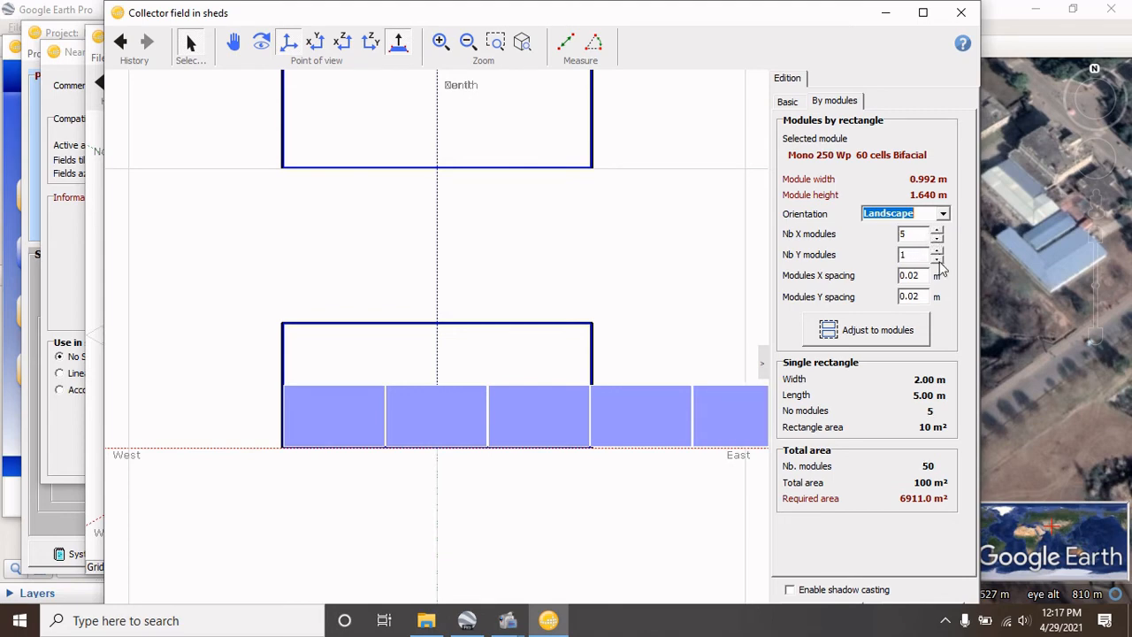
pyautogui.click(936, 251)
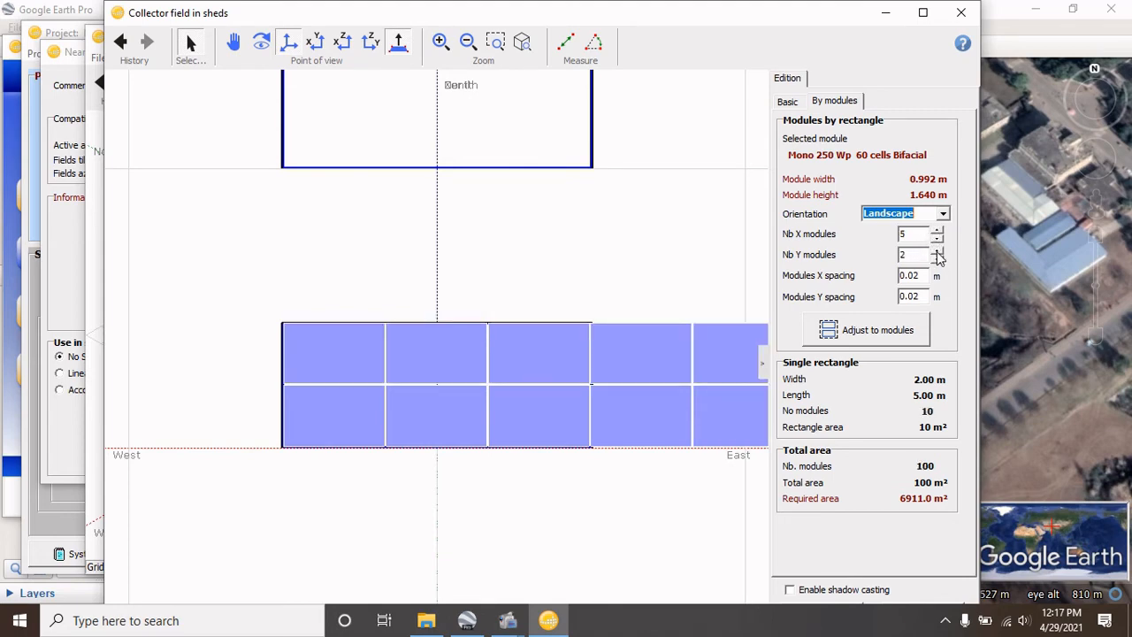
pyautogui.click(893, 331)
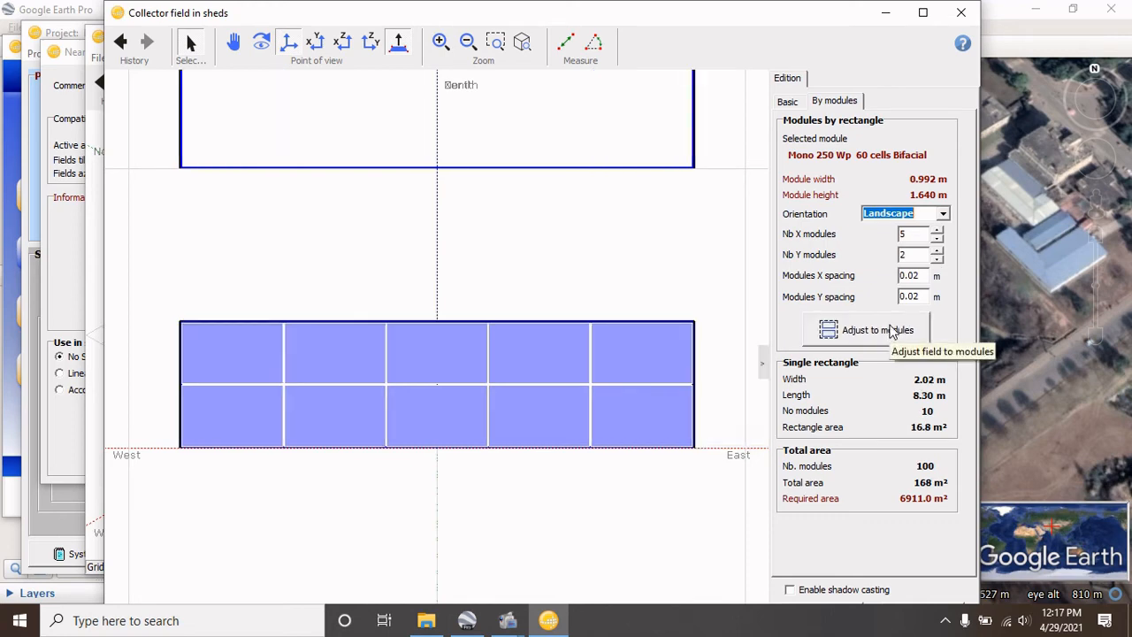
pyautogui.scroll(-4, 658, 312)
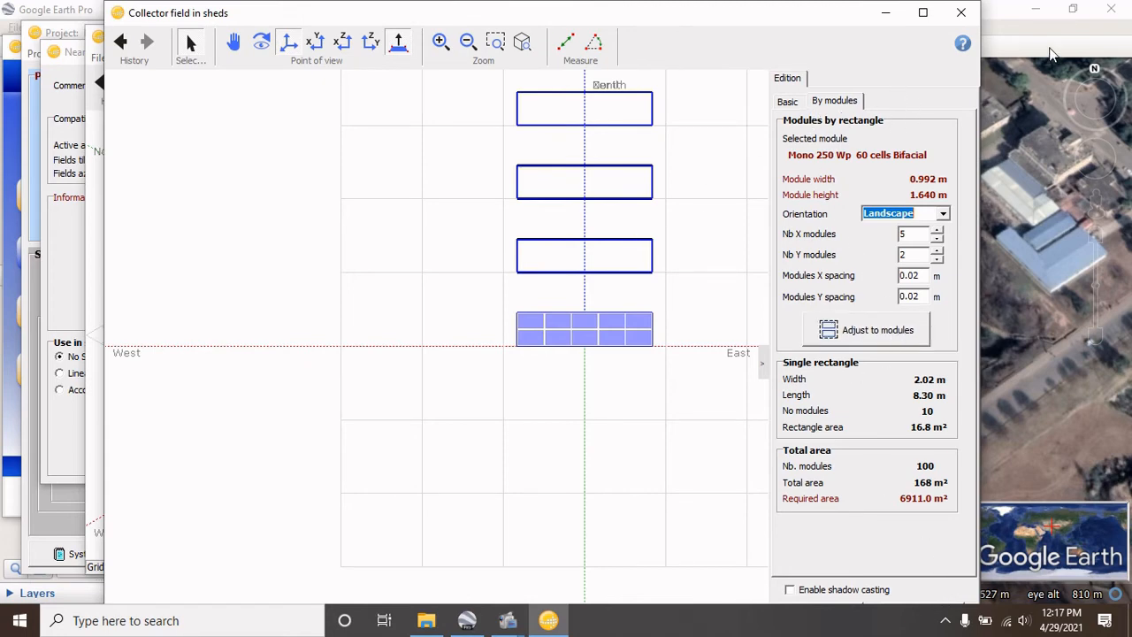
pyautogui.click(960, 14)
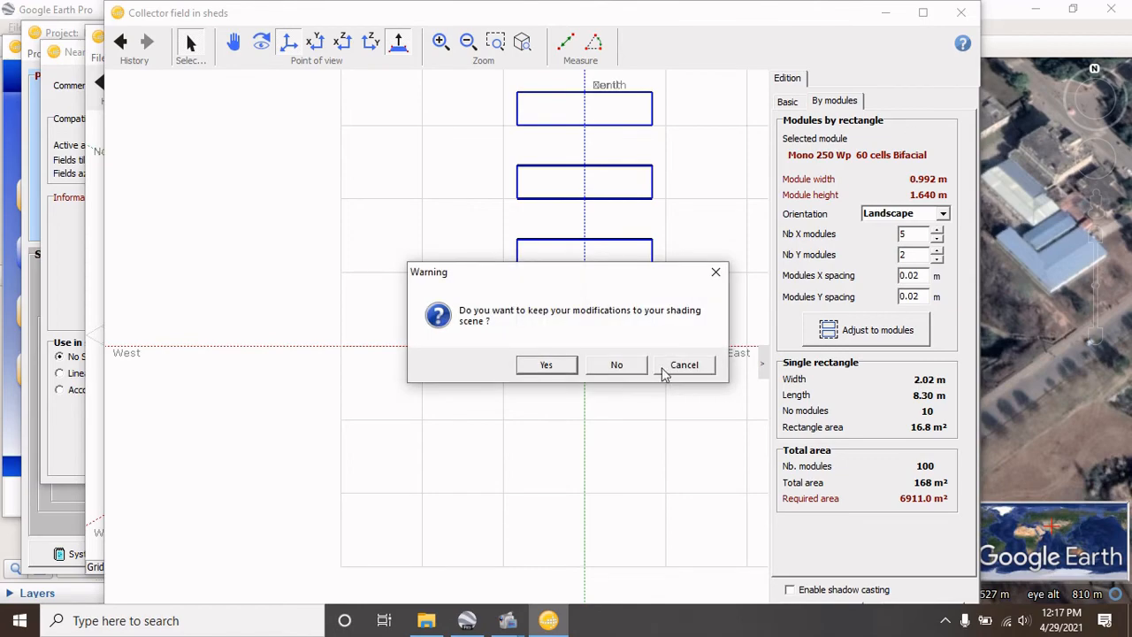
pyautogui.click(556, 365)
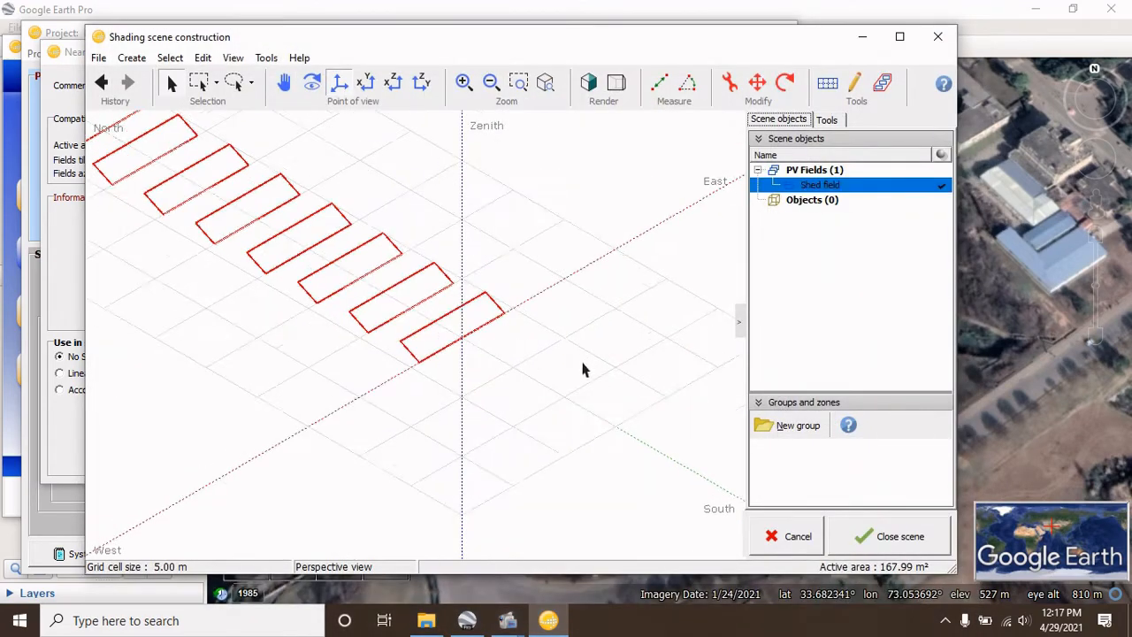
# Step: Duplicate the shed field in top view and move the copy beside the original, to about 9.1 m west and 0.2 m south
pyautogui.click(366, 83)
pyautogui.click(366, 83)
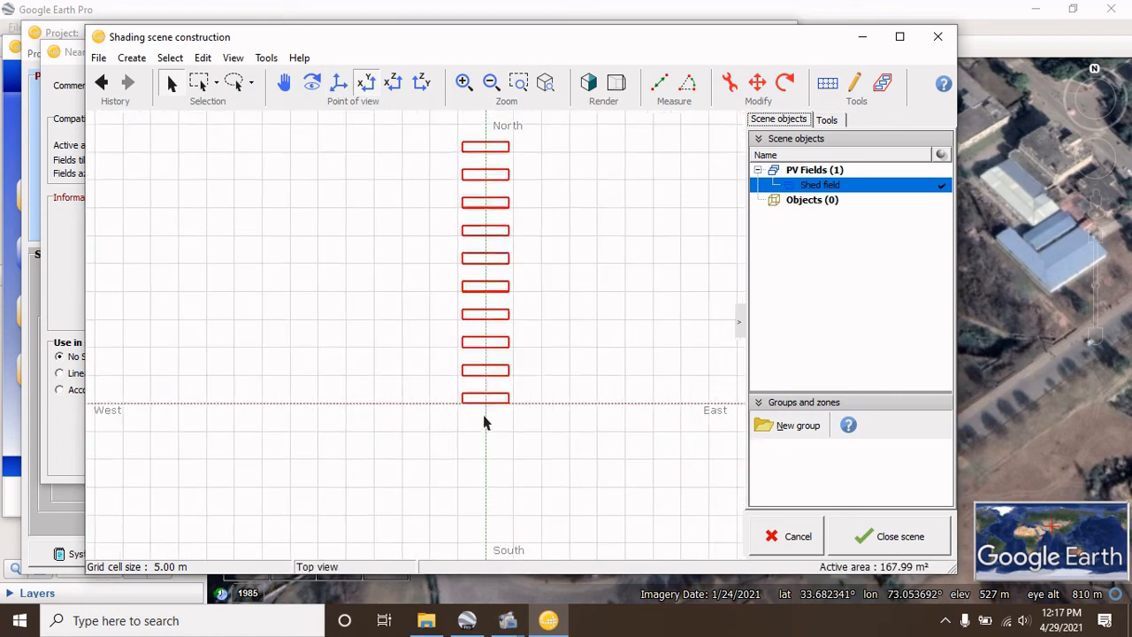
pyautogui.scroll(2, 484, 423)
pyautogui.scroll(-1, 483, 422)
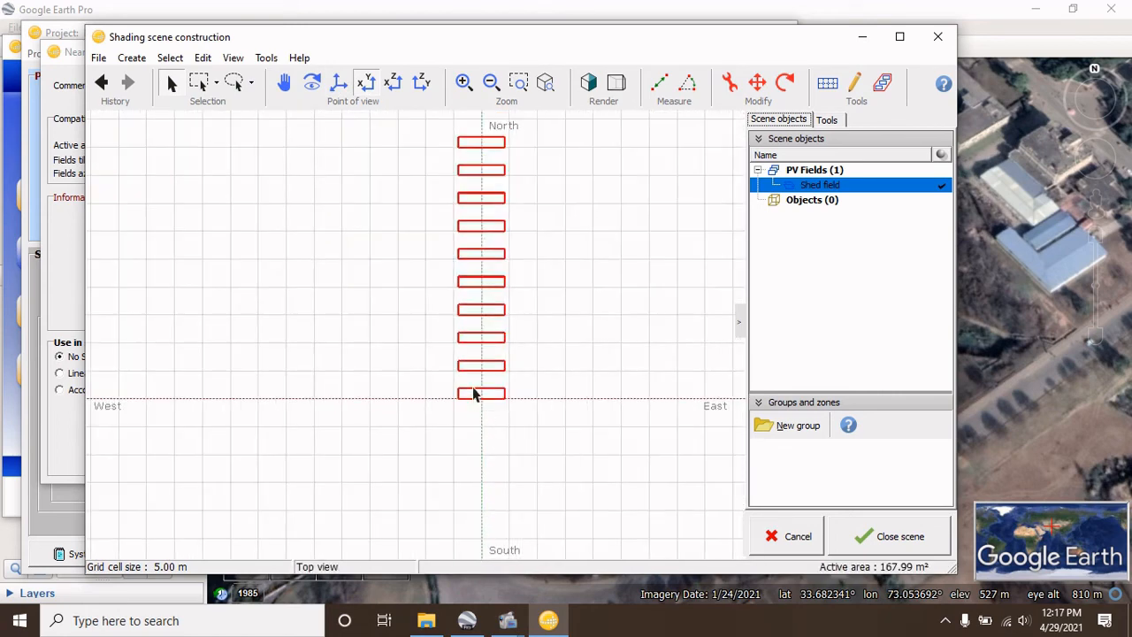
pyautogui.click(473, 394)
pyautogui.hotkey('ctrl', 'v')
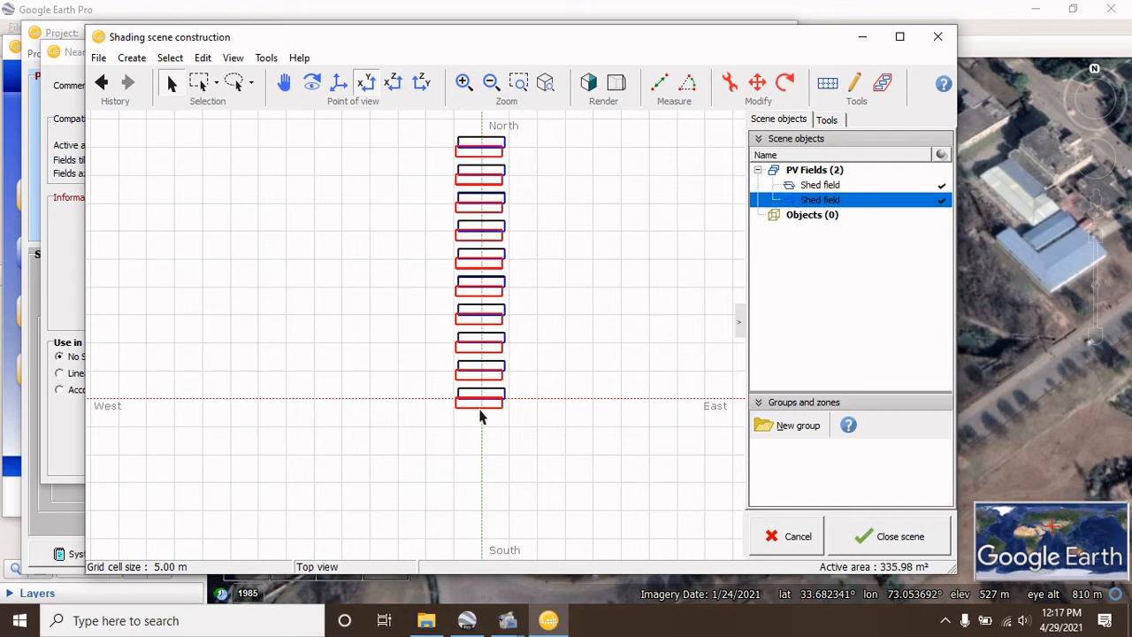
pyautogui.click(757, 90)
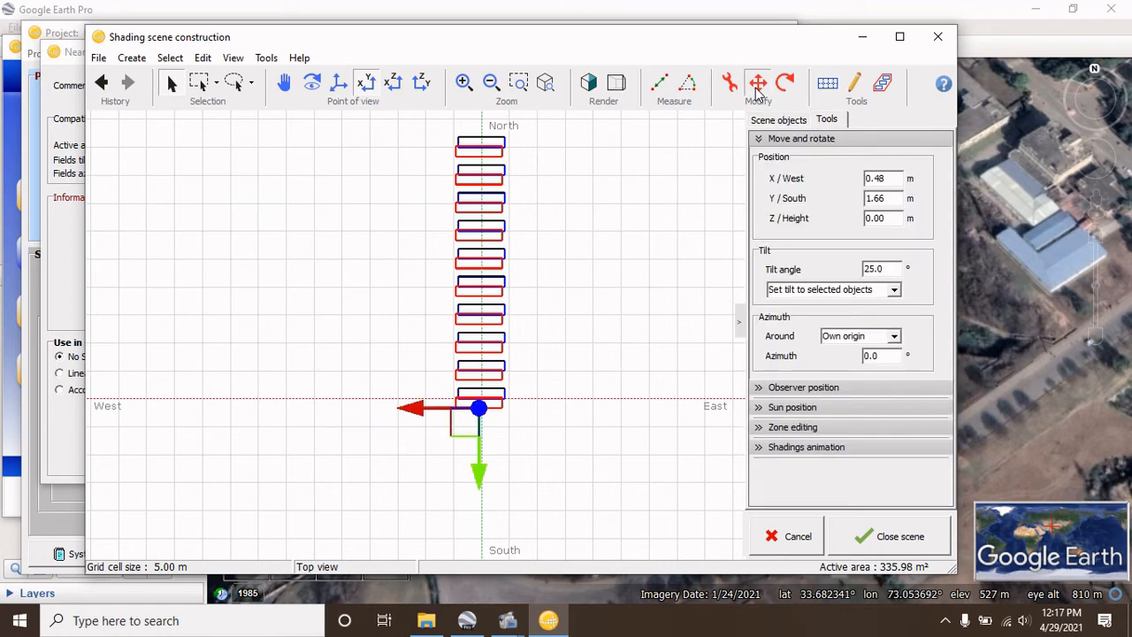
pyautogui.moveTo(469, 428); pyautogui.dragTo(418, 417)
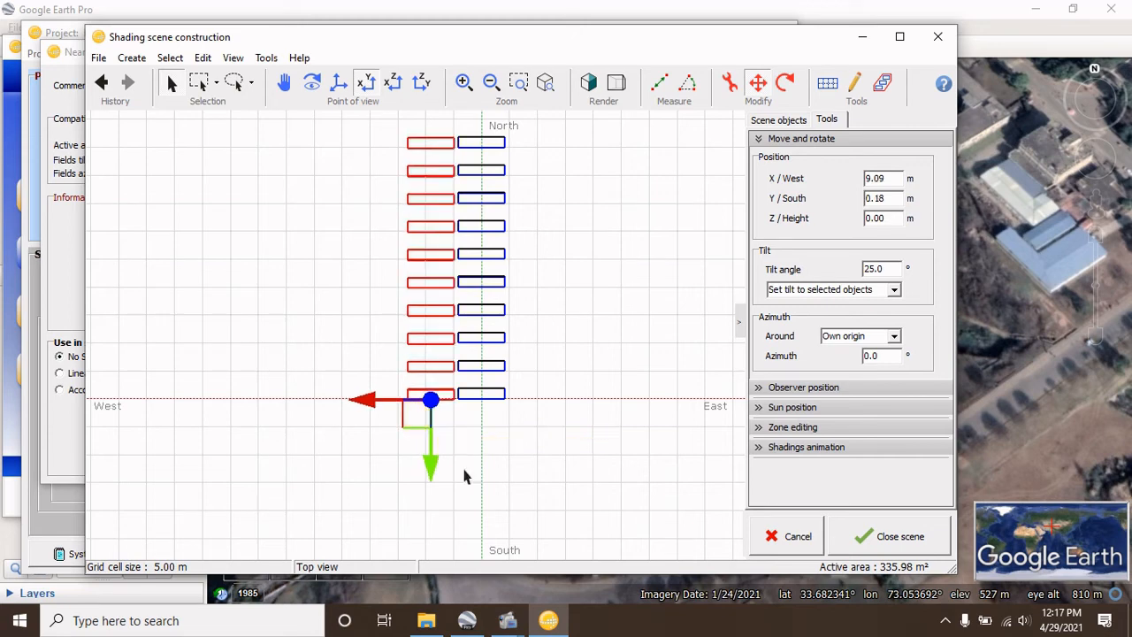
# Step: Duplicate both shed fields together and move the copies west of them, with the nearer copy at about 18.1 m west
pyautogui.click(497, 468)
pyautogui.hotkey('ctrl', 'a')
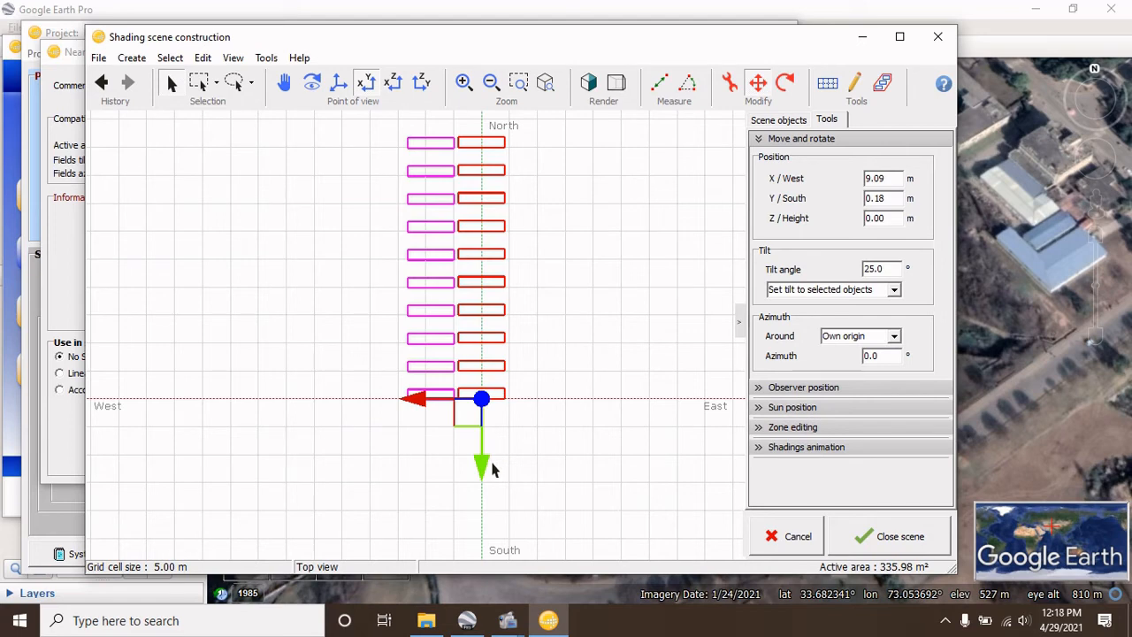
pyautogui.hotkey('ctrl', 'v')
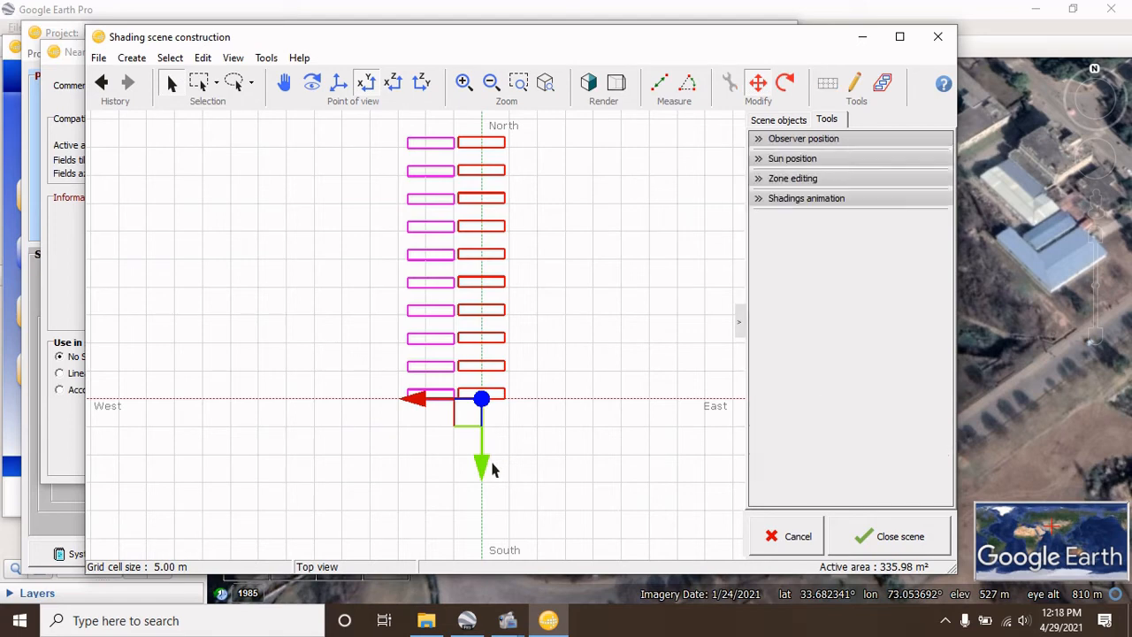
pyautogui.moveTo(469, 472); pyautogui.dragTo(360, 413)
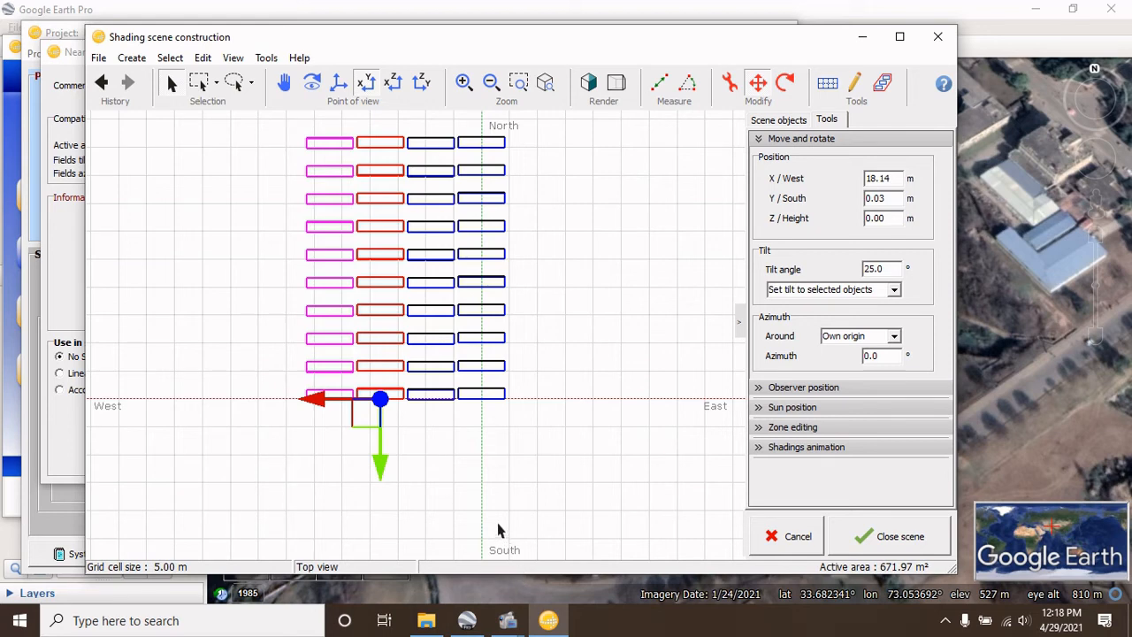
pyautogui.scroll(-2, 504, 447)
pyautogui.click(470, 451)
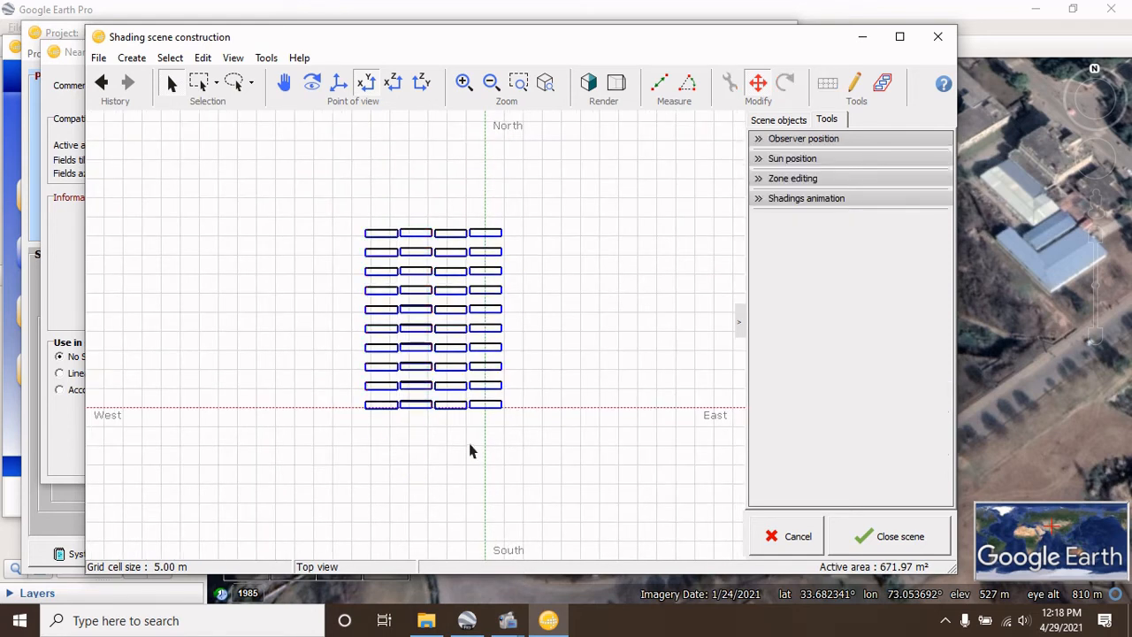
pyautogui.scroll(2, 354, 402)
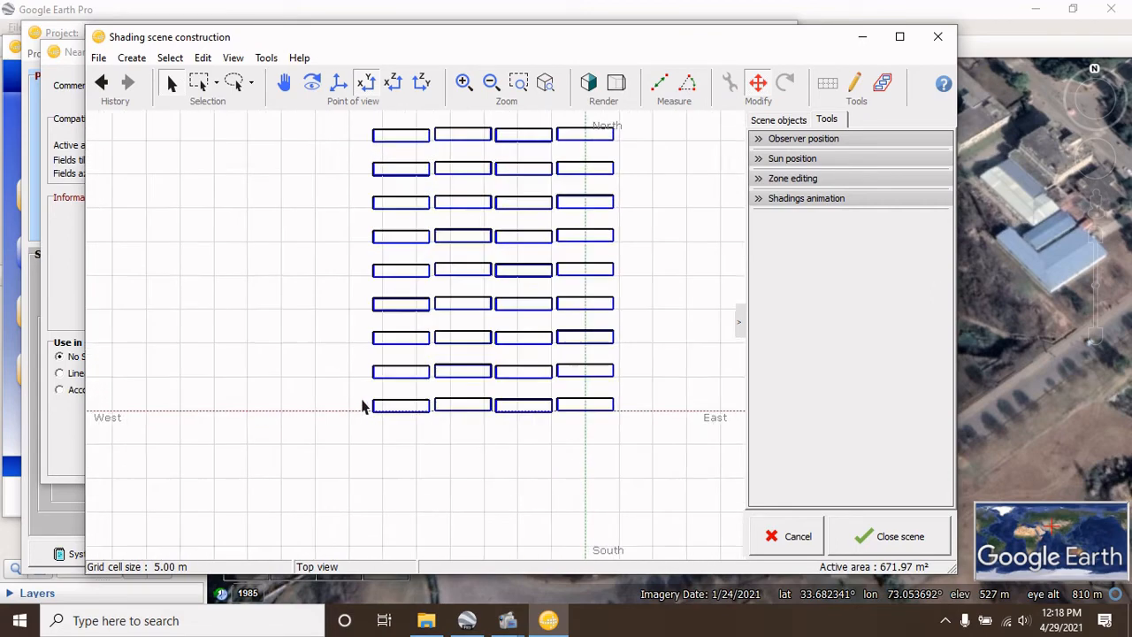
pyautogui.scroll(-2, 362, 404)
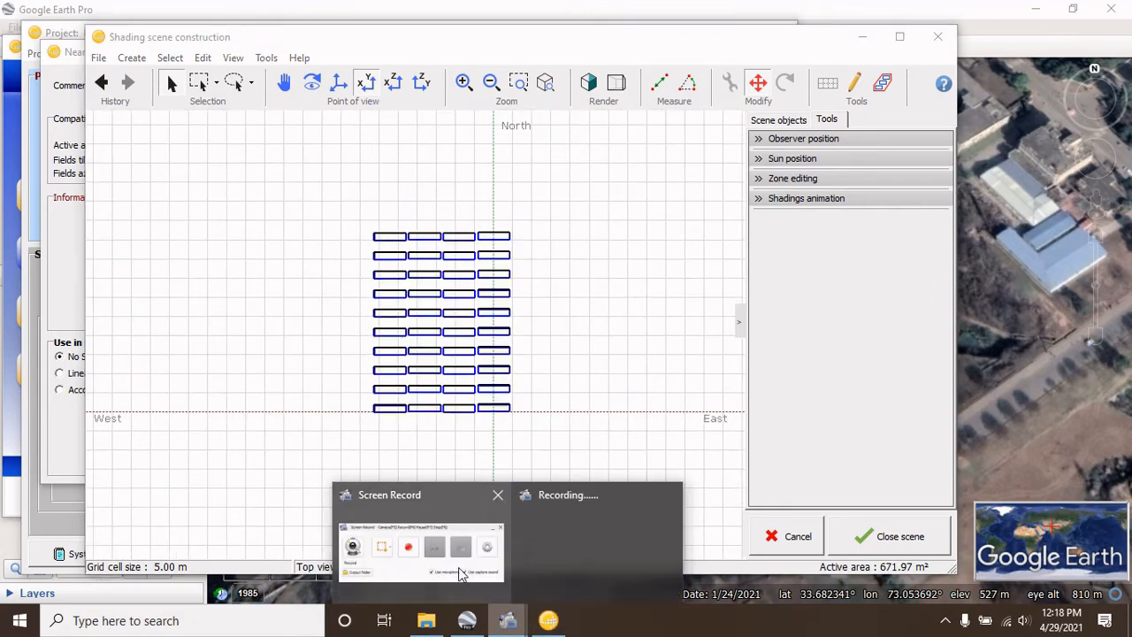
pyautogui.click(460, 566)
pyautogui.click(955, 522)
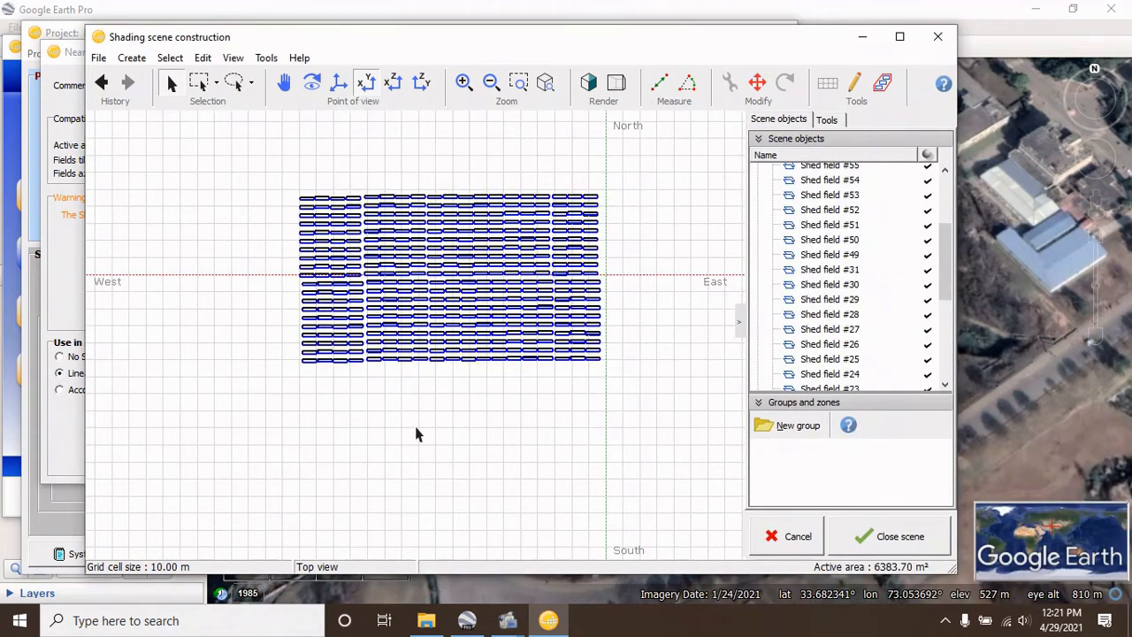
# Step: Duplicate the southwesternmost shed field and move the copy to the west side of the array
pyautogui.click(308, 360)
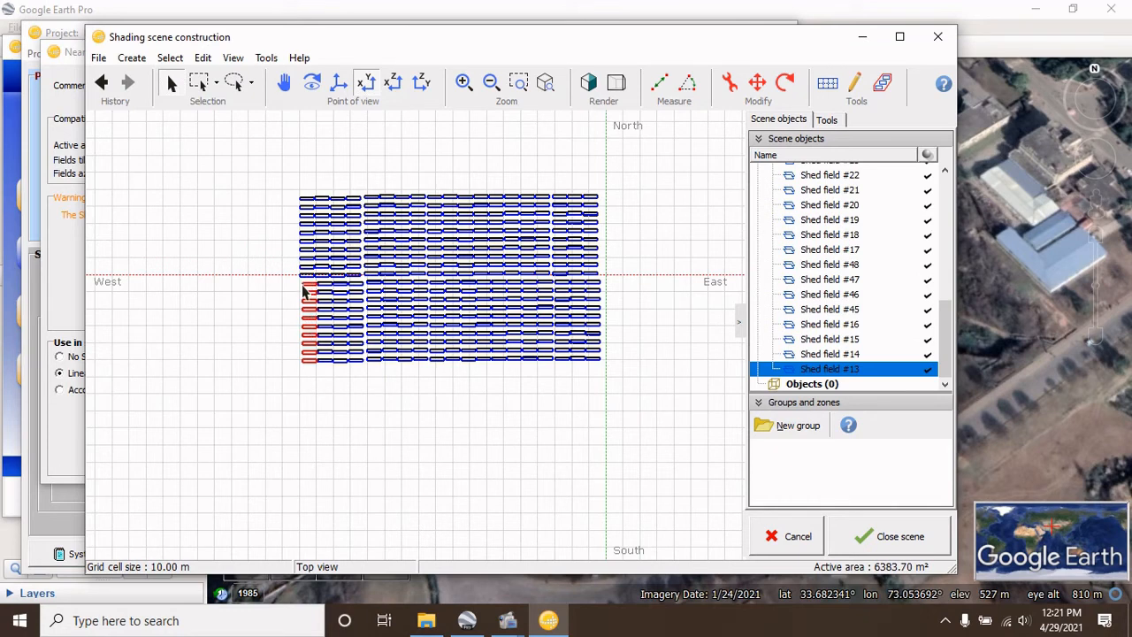
pyautogui.hotkey('ctrl', 'v')
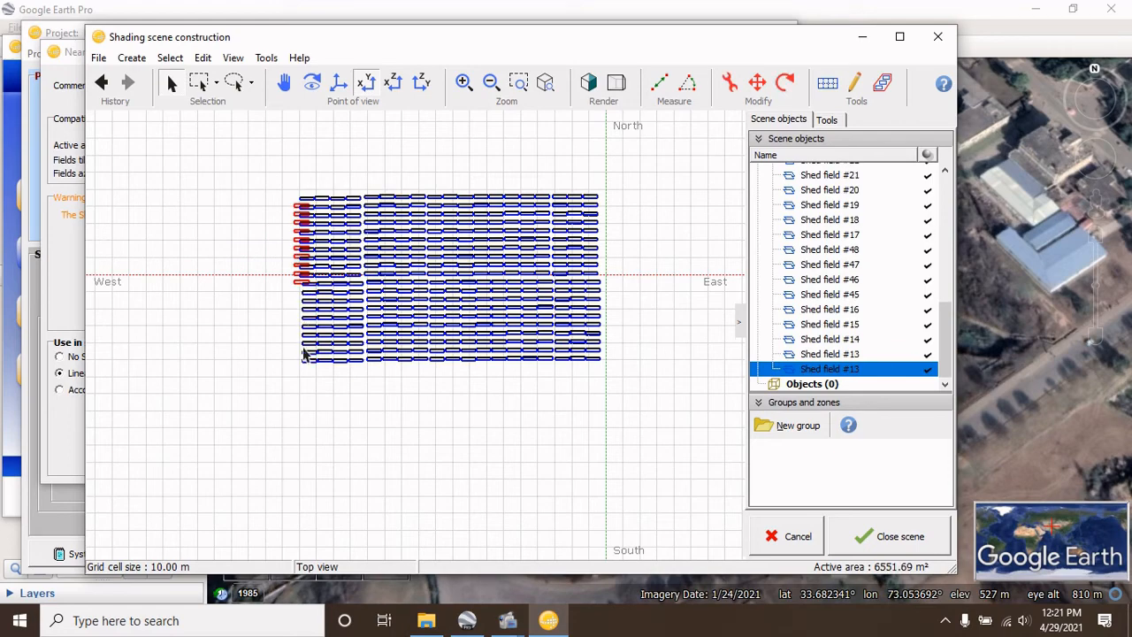
pyautogui.click(768, 81)
pyautogui.scroll(2, 262, 340)
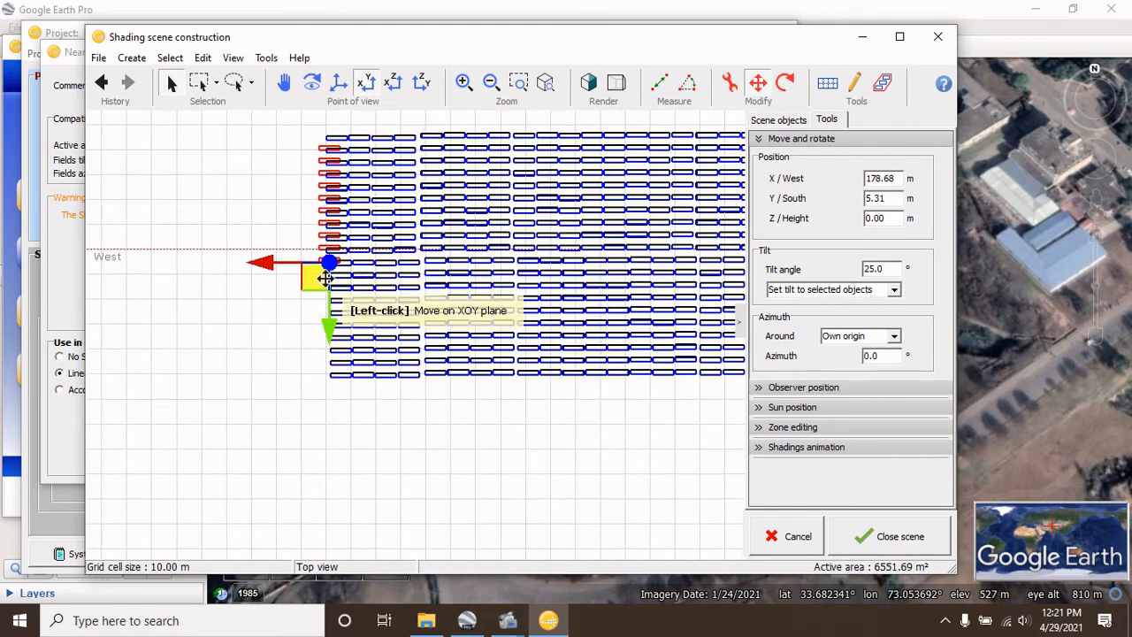
pyautogui.moveTo(326, 278); pyautogui.dragTo(304, 269)
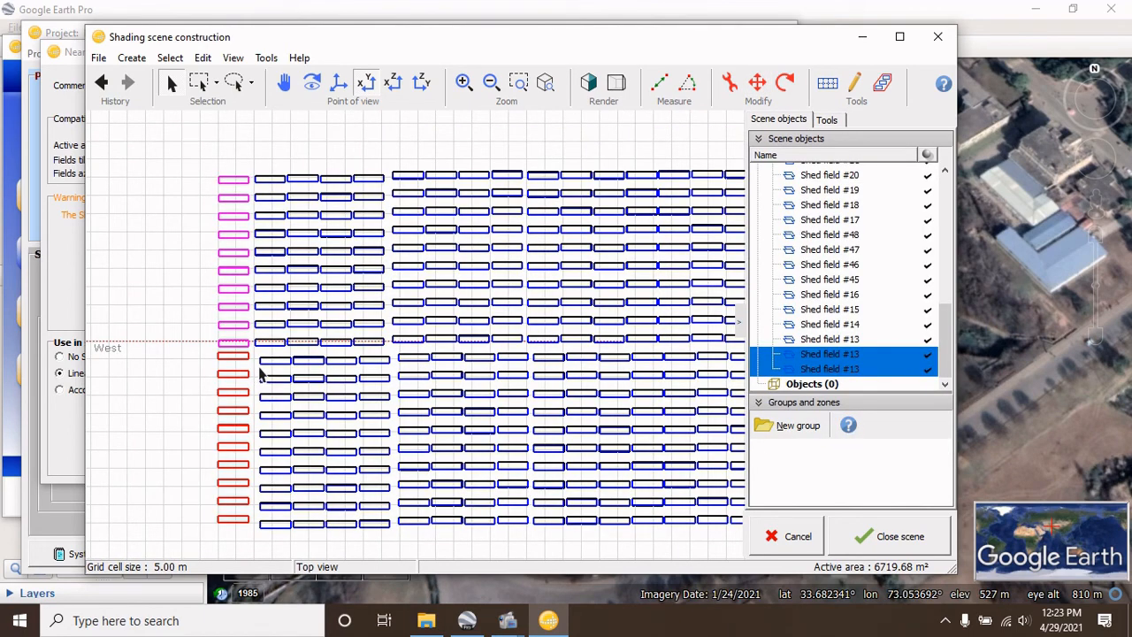
# Step: Duplicate the two westernmost shed fields, move the copies to about 195.3 m west and 50.2 m south, and close the scene, rechecking field distances
pyautogui.hotkey('ctrl', 'v')
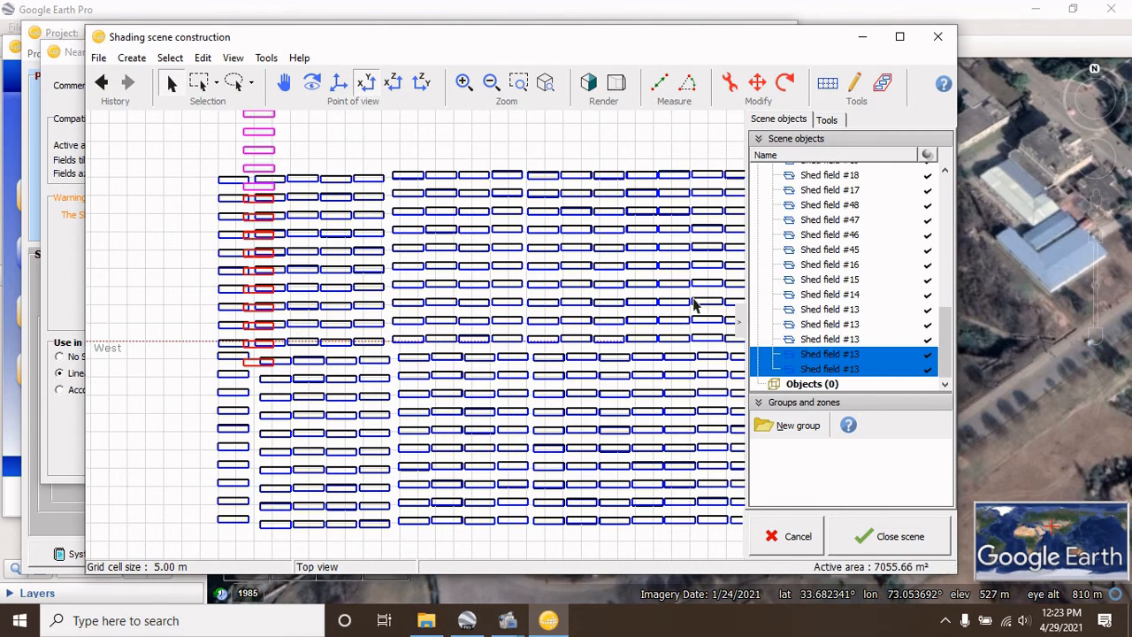
pyautogui.click(756, 87)
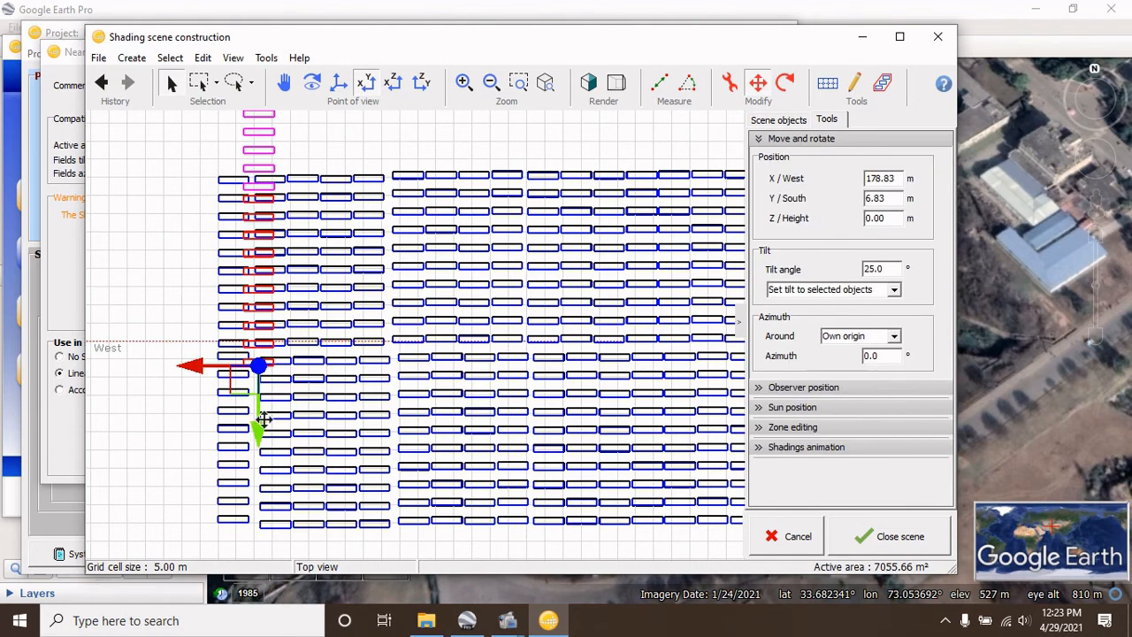
pyautogui.moveTo(241, 380)
pyautogui.mouseDown()
pyautogui.moveTo(129, 457)
pyautogui.moveTo(181, 536)
pyautogui.mouseUp()
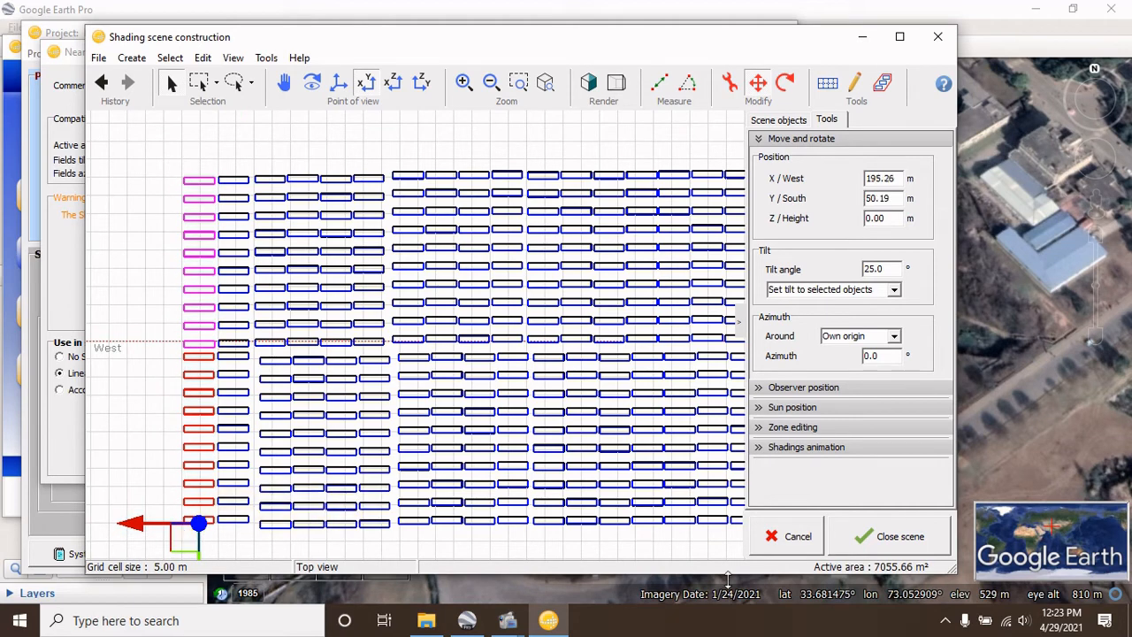
pyautogui.click(853, 537)
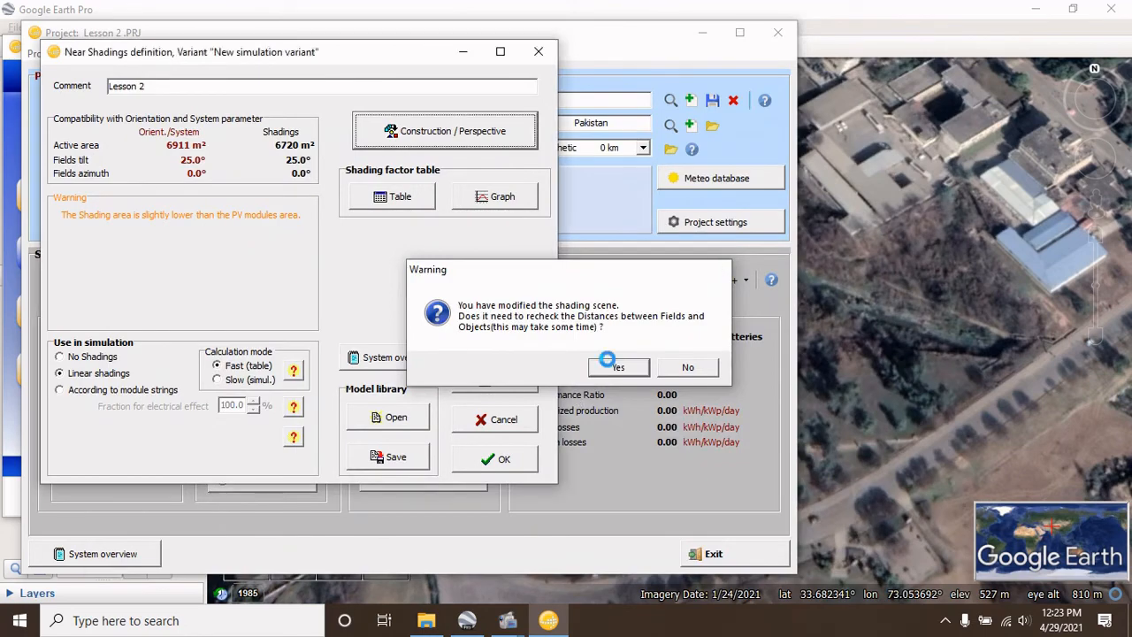
pyautogui.click(607, 363)
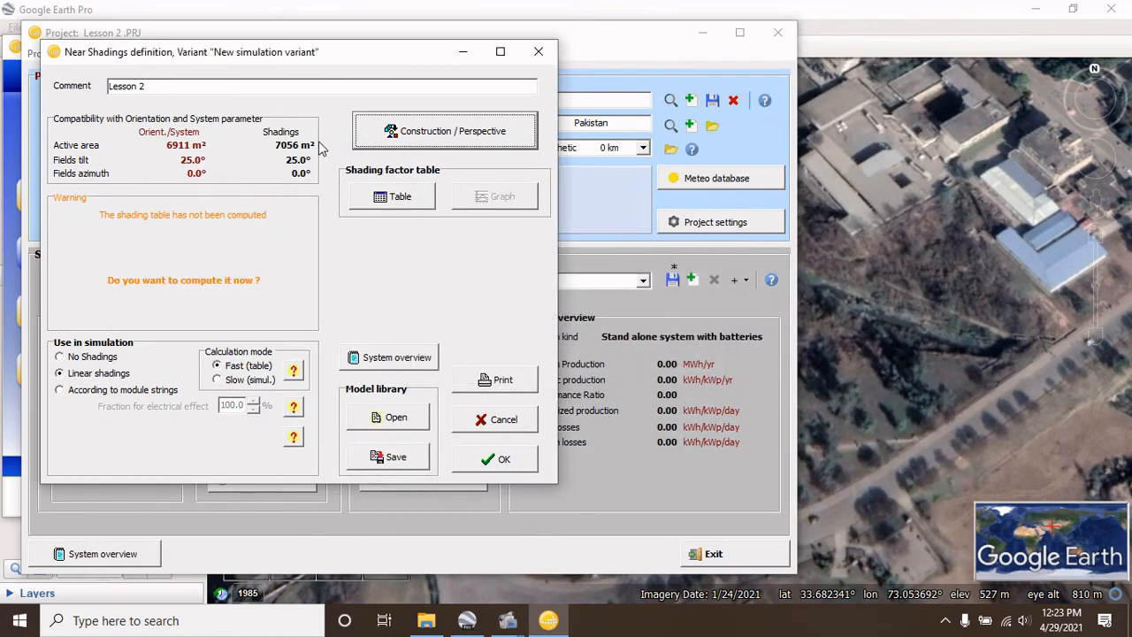
# Step: Compute the linear shading factor table and accept the near shadings definition
pyautogui.click(399, 197)
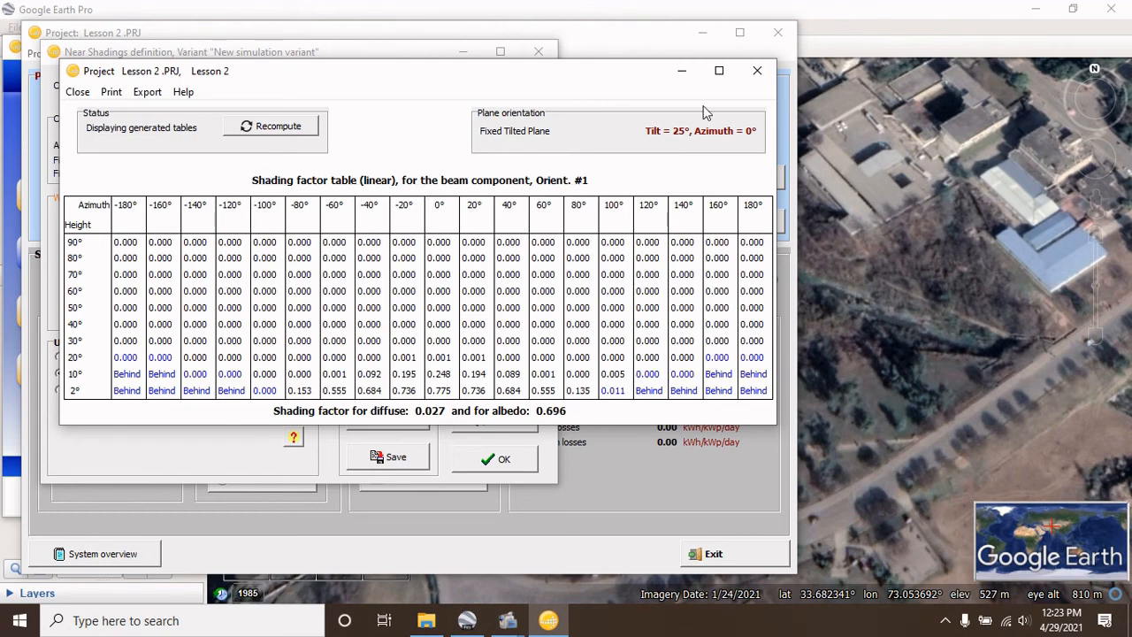
pyautogui.click(758, 70)
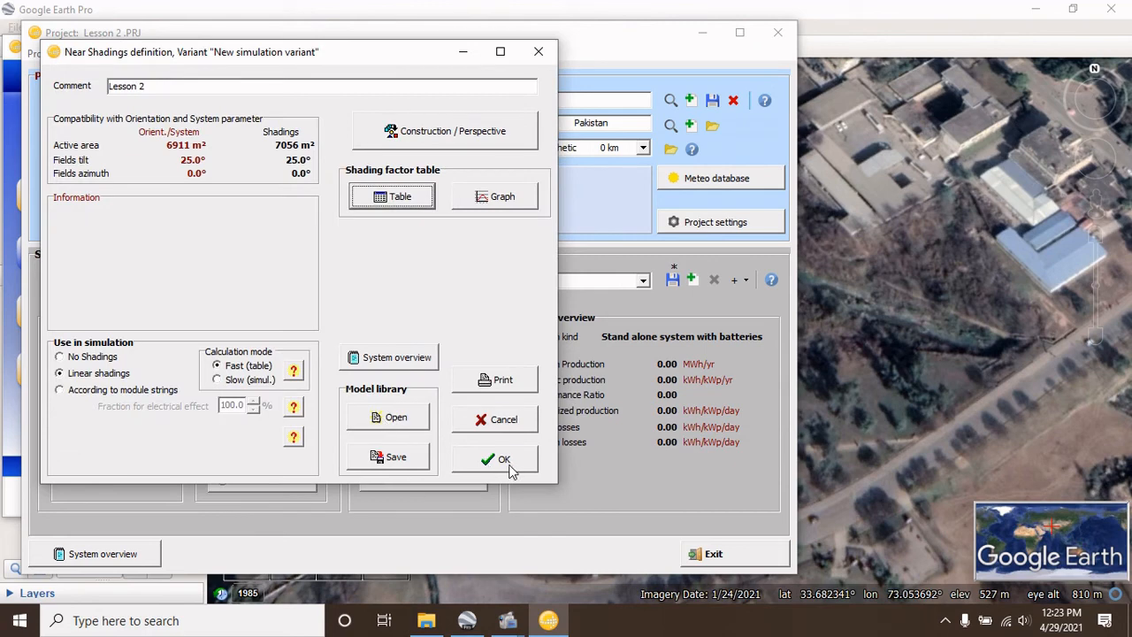
pyautogui.click(487, 462)
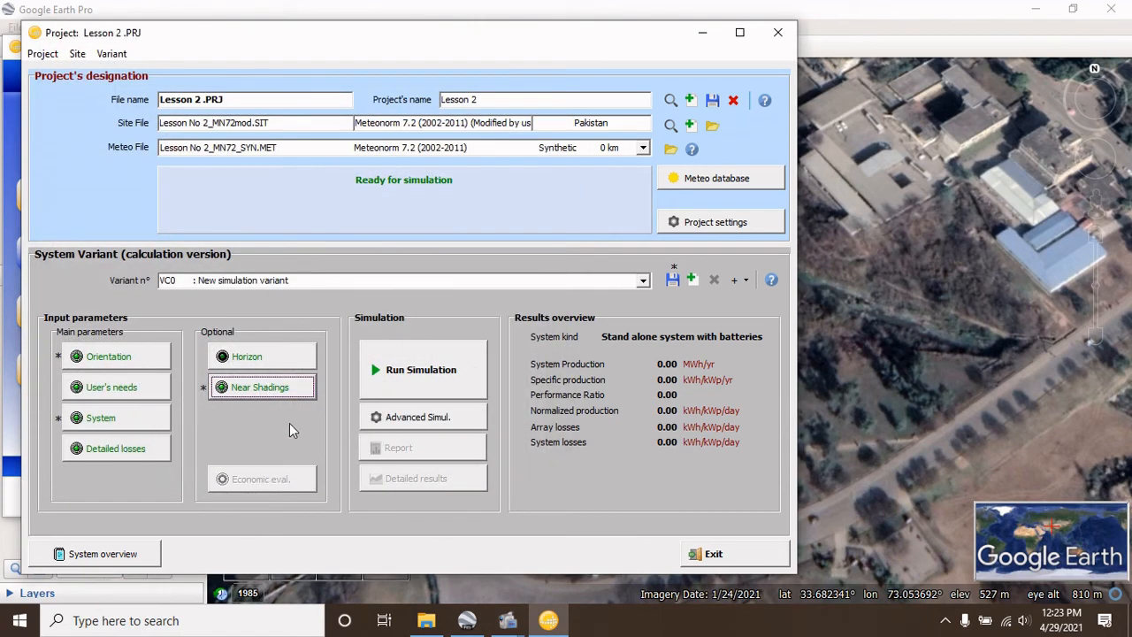
# Step: Run the hourly simulation and save the simulation variant with the description Lesson No 2
pyautogui.click(414, 389)
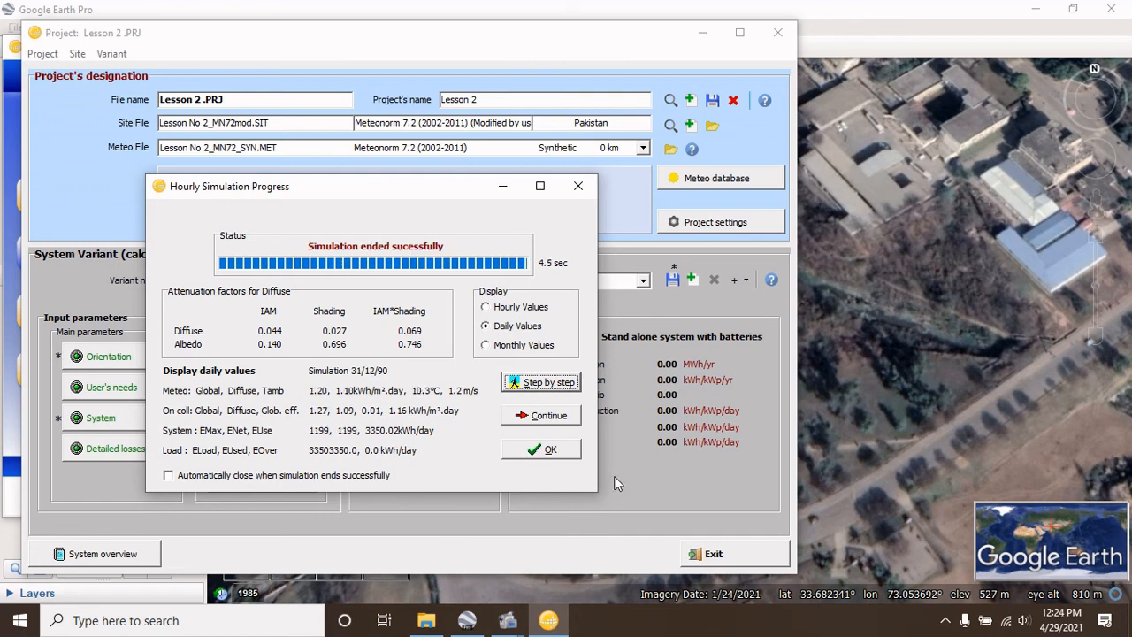
pyautogui.click(572, 453)
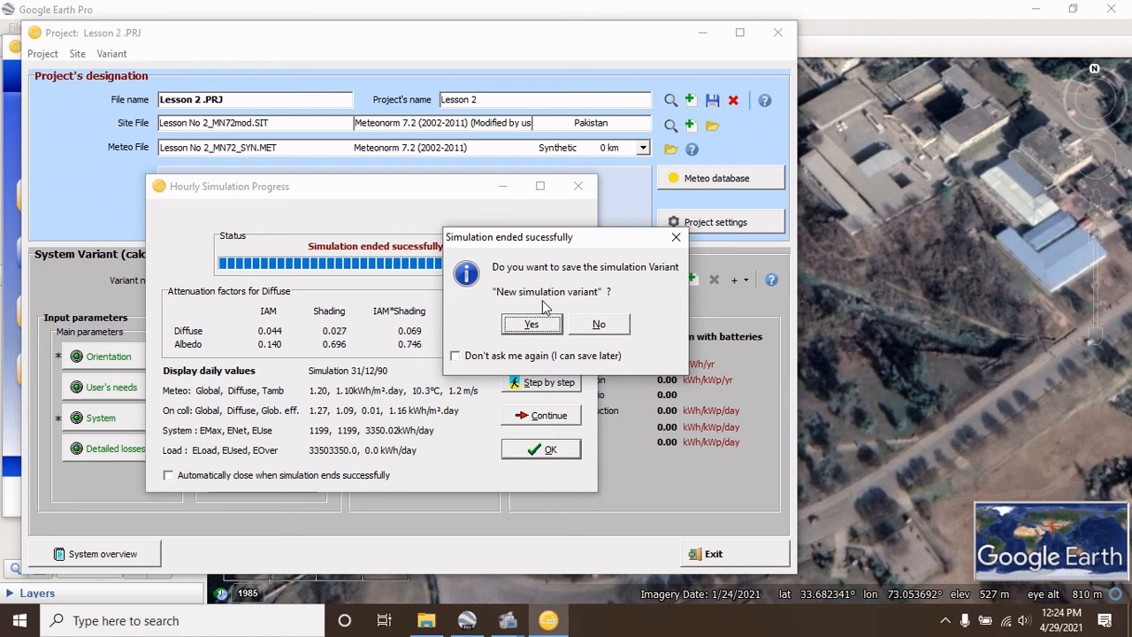
pyautogui.click(609, 325)
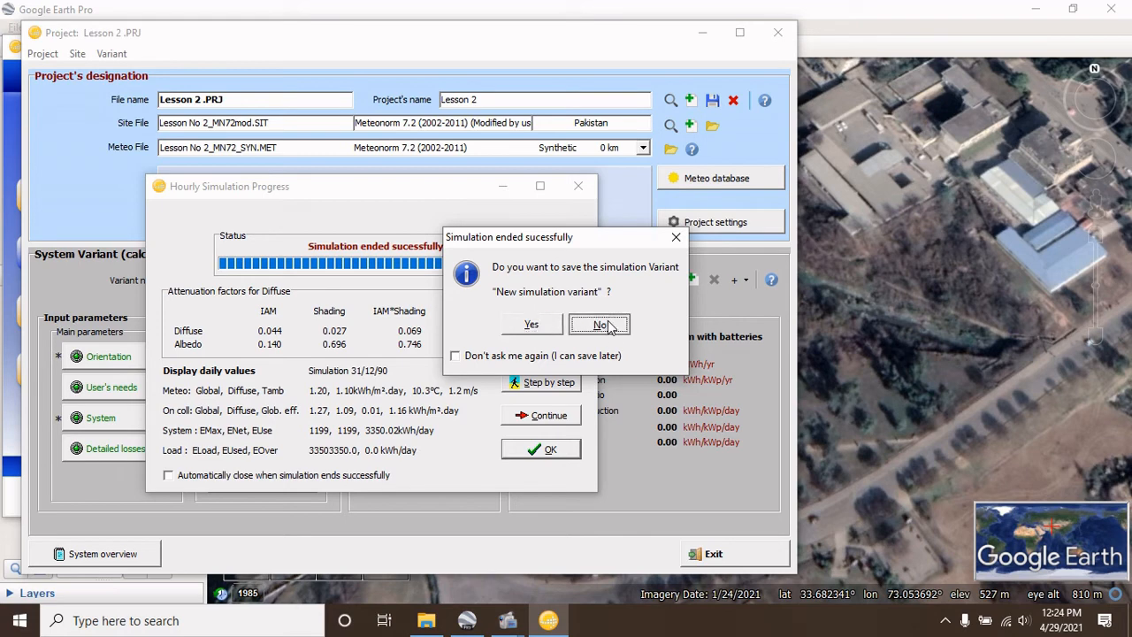
pyautogui.click(531, 325)
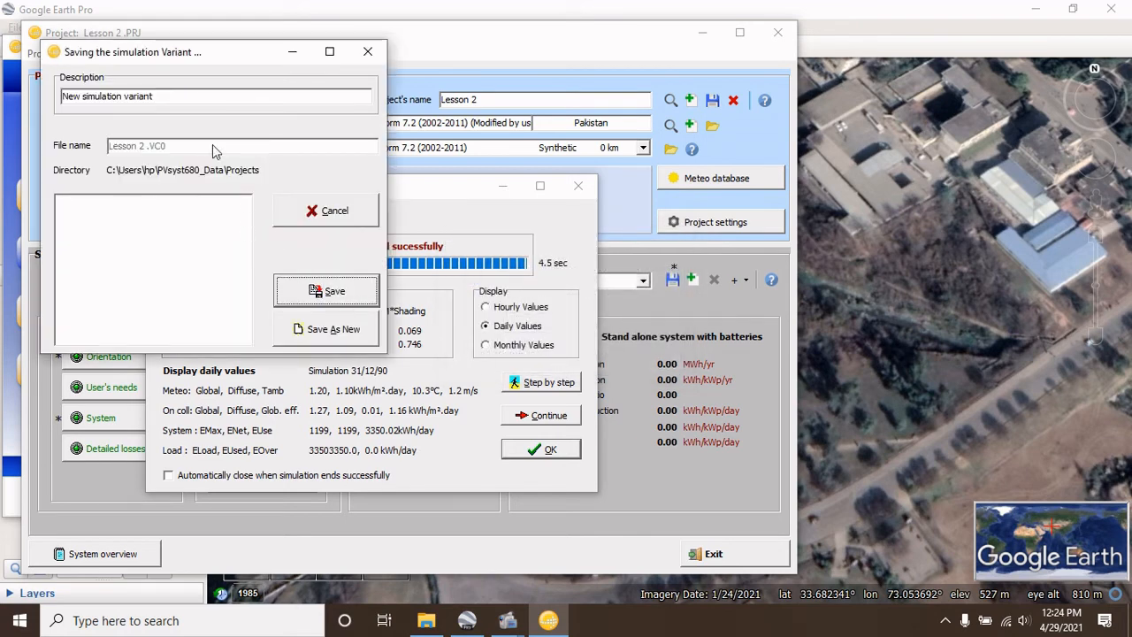
pyautogui.click(168, 97)
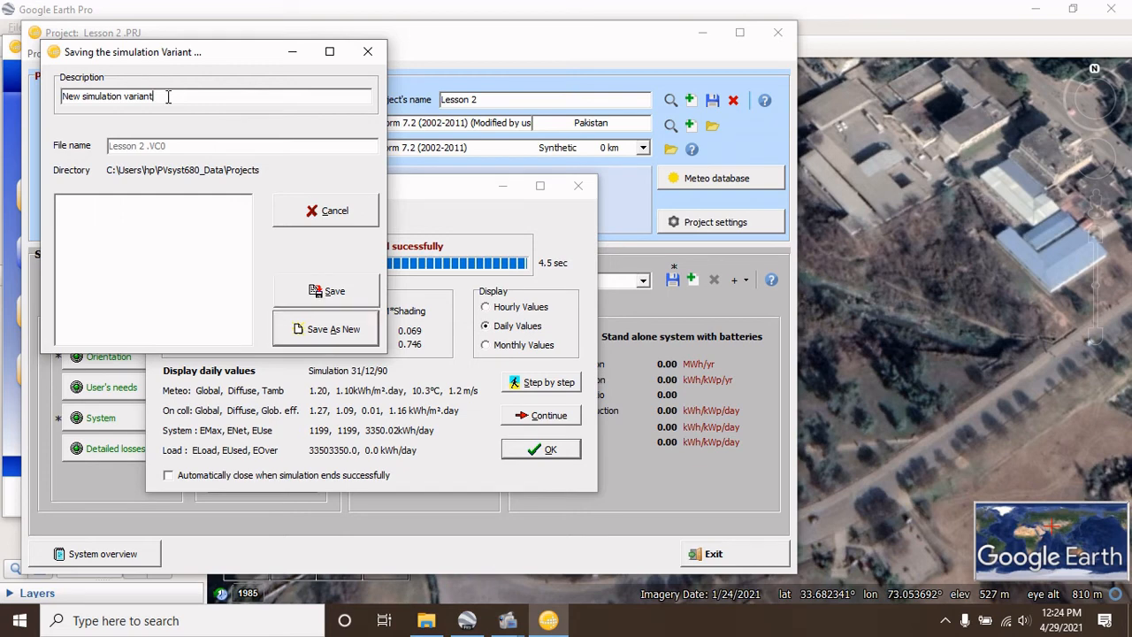
pyautogui.moveTo(168, 97); pyautogui.dragTo(0, 106)
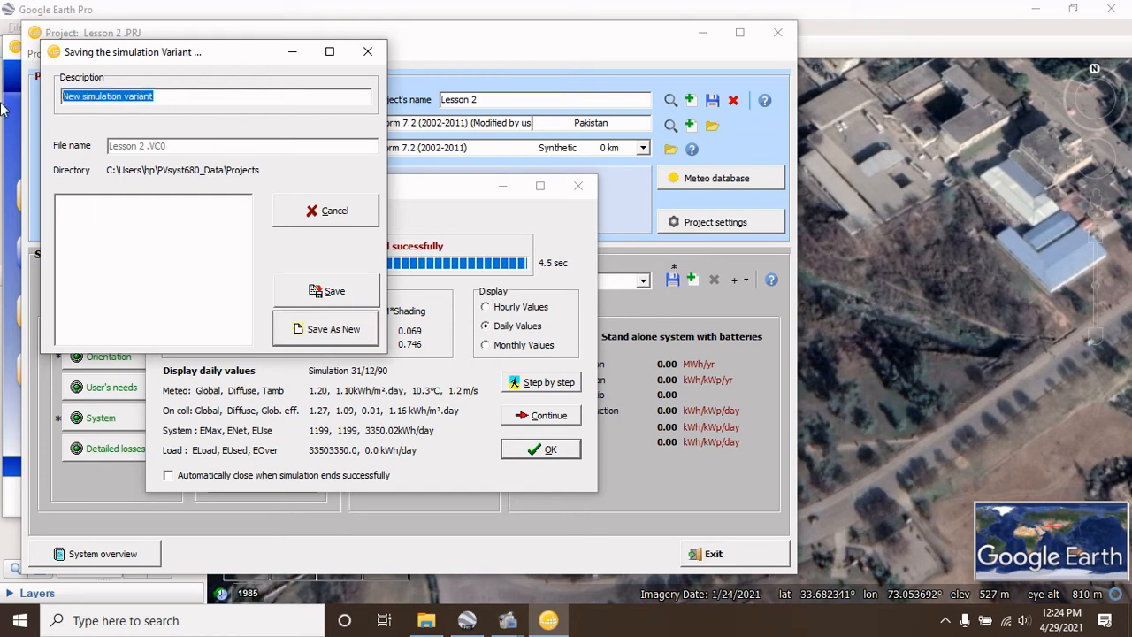
pyautogui.write('Lesson No 2')
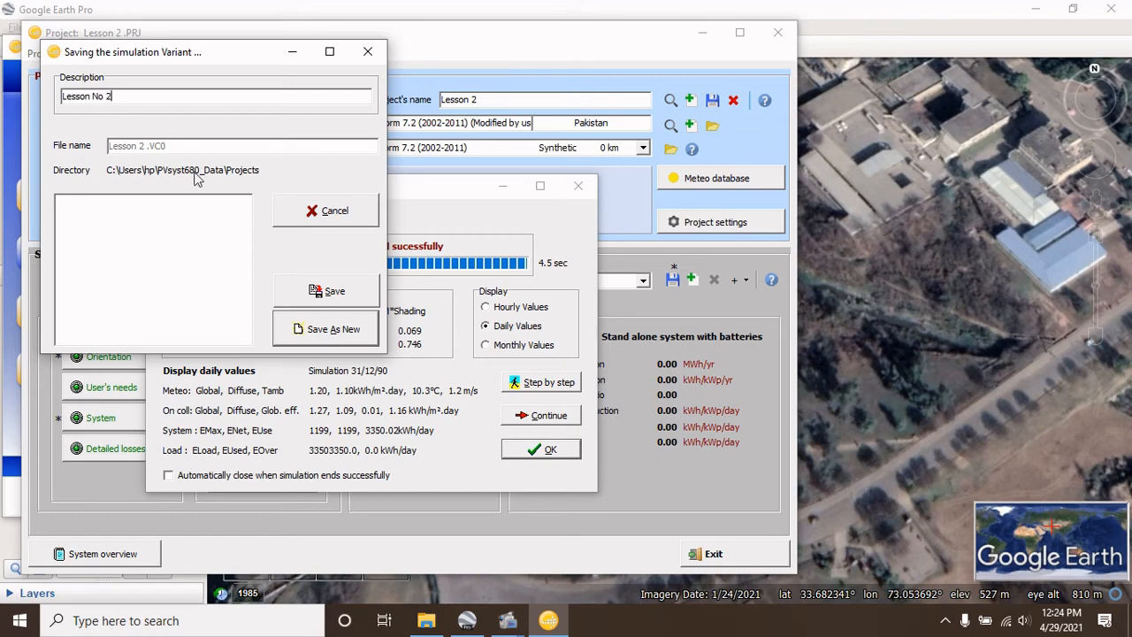
pyautogui.click(341, 295)
pyautogui.click(541, 451)
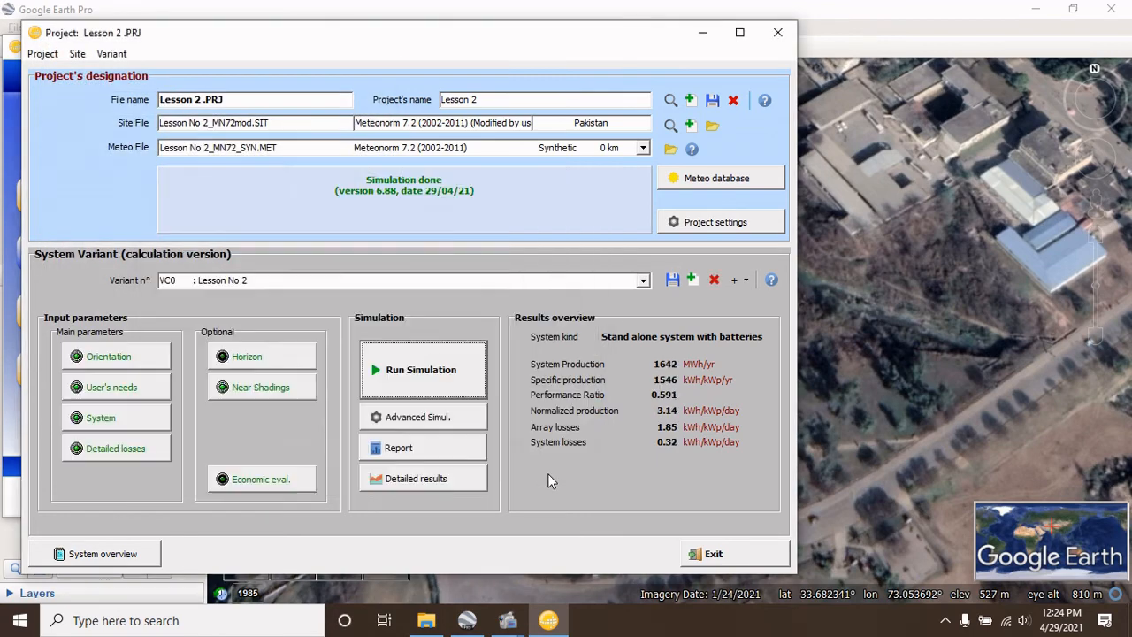
# Step: Open the simulation report fitted to page width and examine the simulation parameters on its first page
pyautogui.click(419, 451)
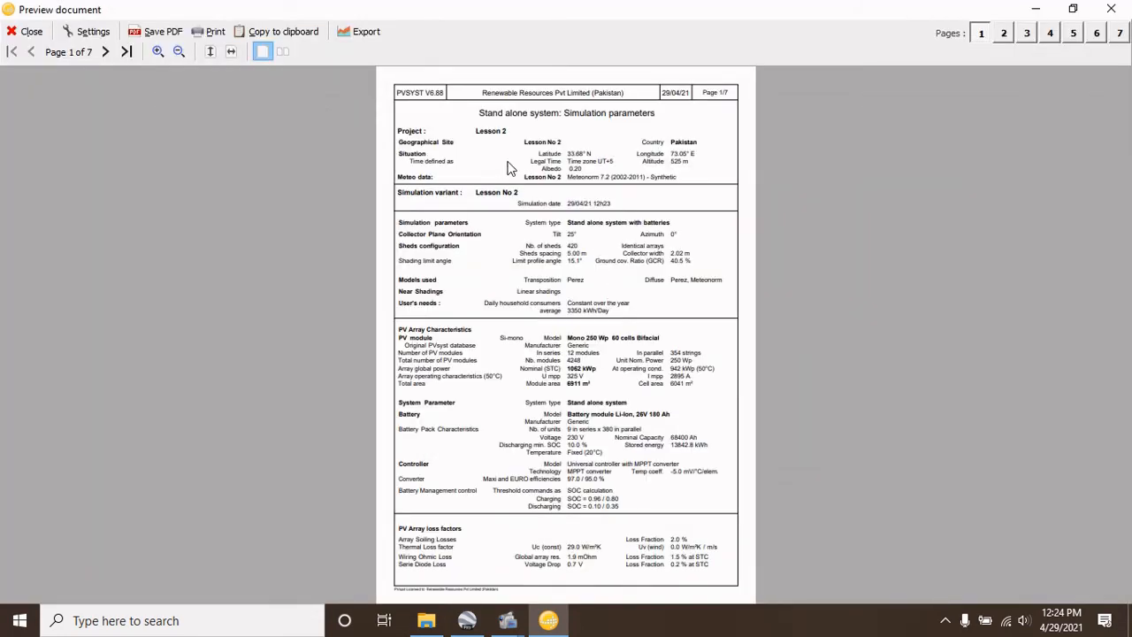
pyautogui.click(232, 53)
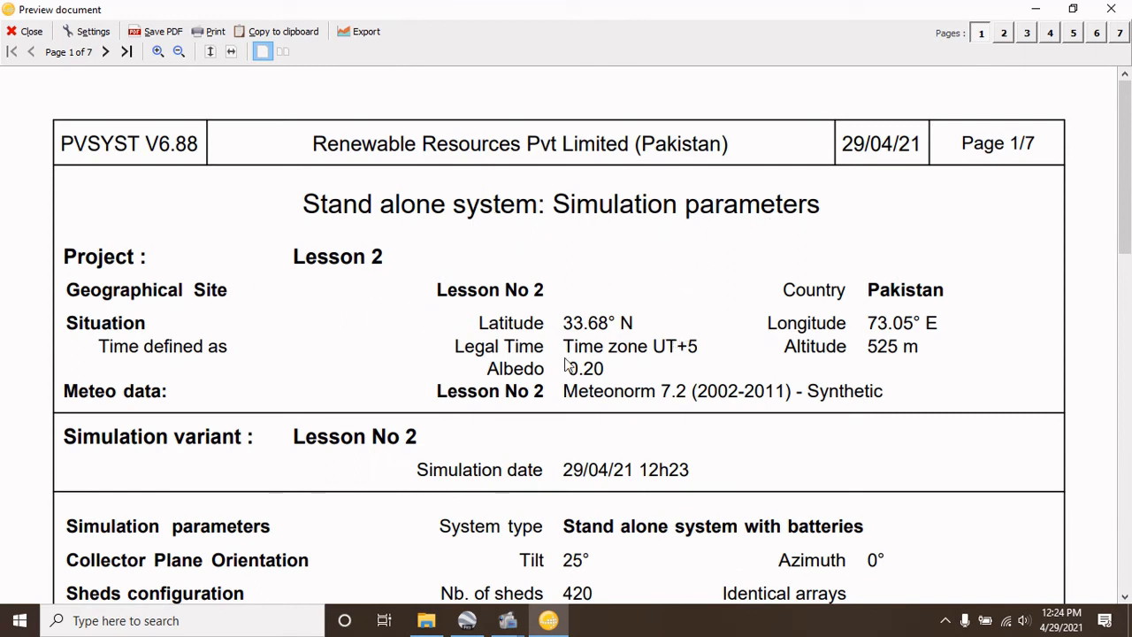
pyautogui.scroll(-5, 548, 354)
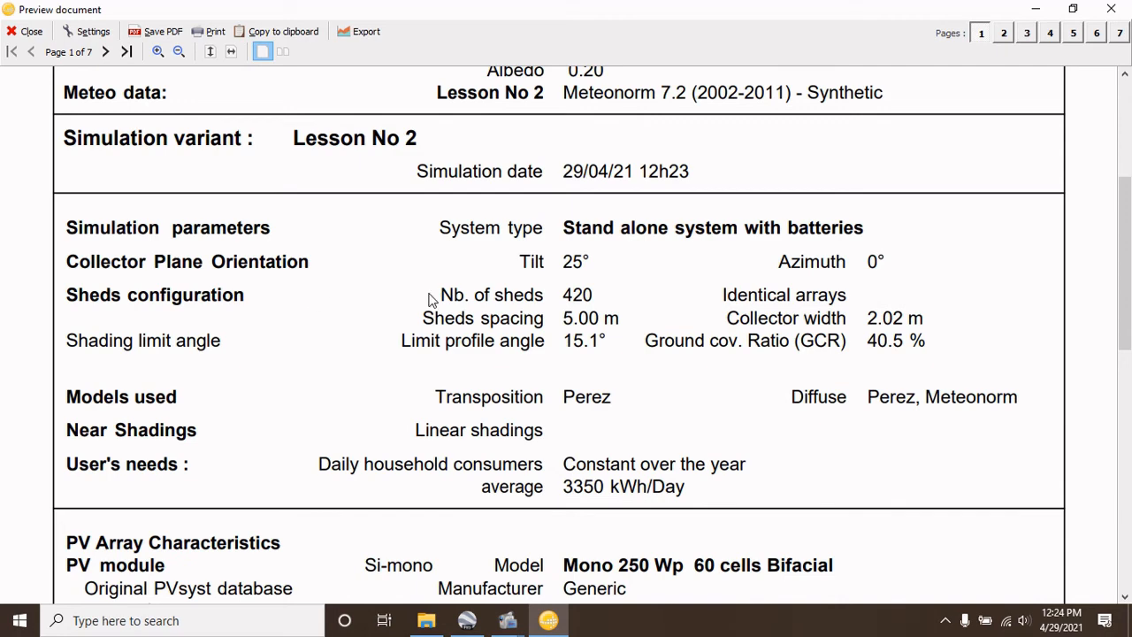
pyautogui.scroll(-5, 631, 306)
pyautogui.scroll(-2, 632, 307)
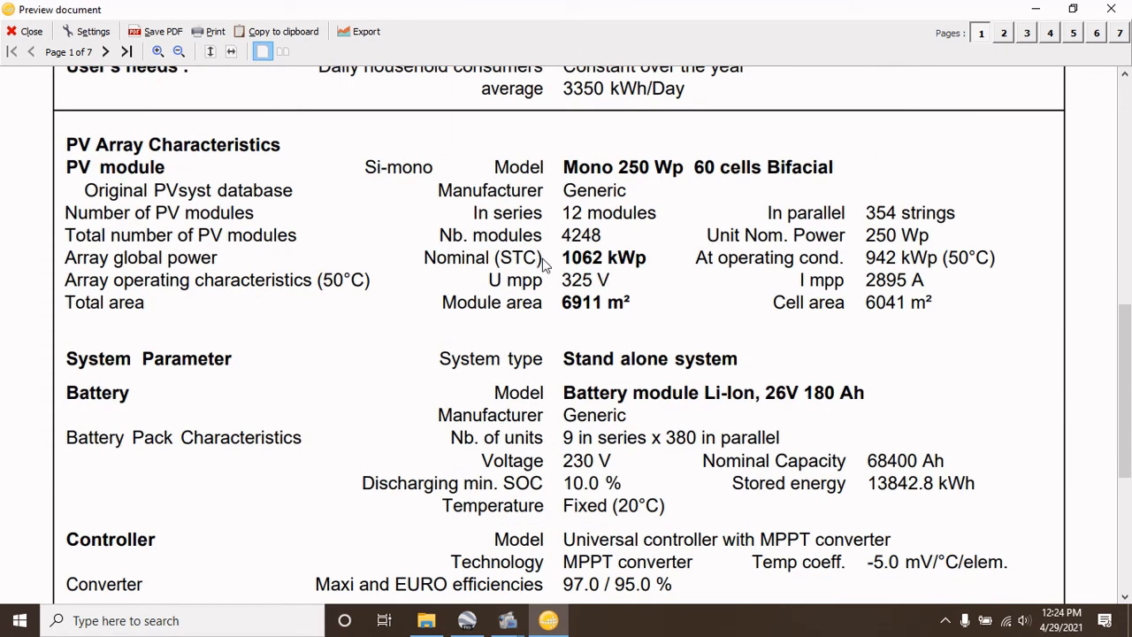
pyautogui.scroll(-4, 649, 329)
pyautogui.scroll(-15, 643, 331)
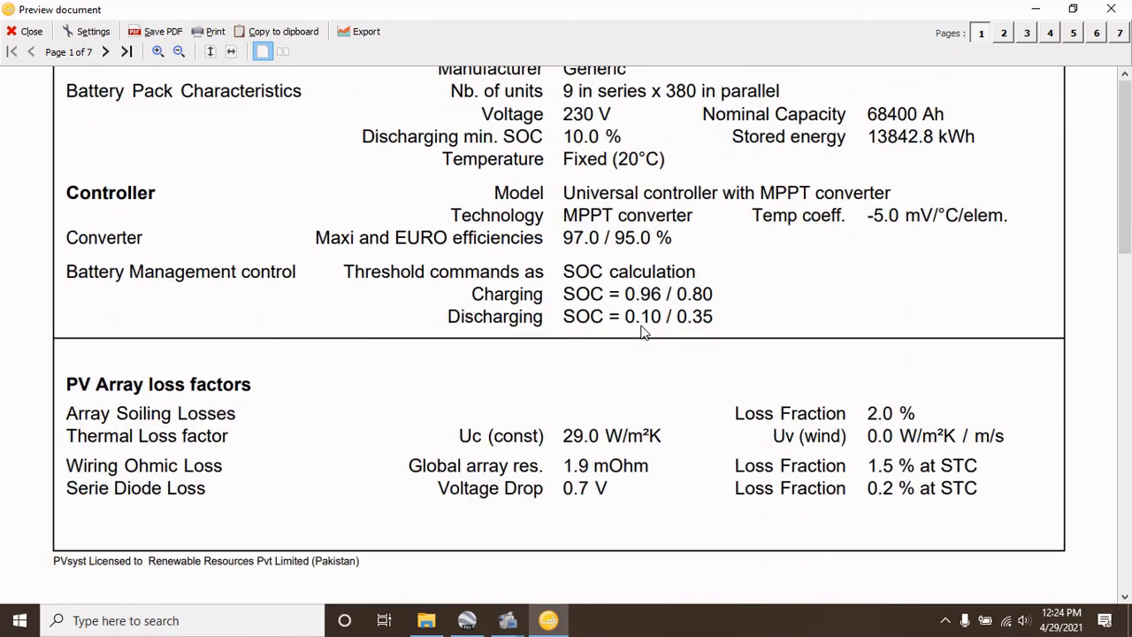
# Step: Examine the perspective of the PV field and surrounding shading scene on page 3 of the report
pyautogui.scroll(-5, 644, 333)
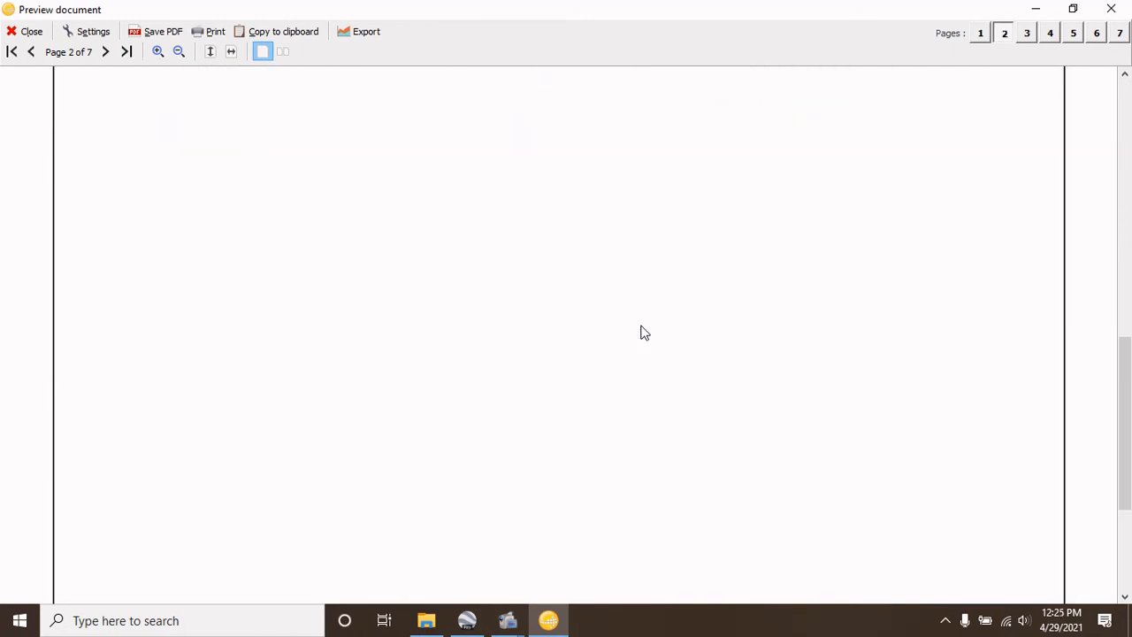
pyautogui.scroll(-10, 644, 333)
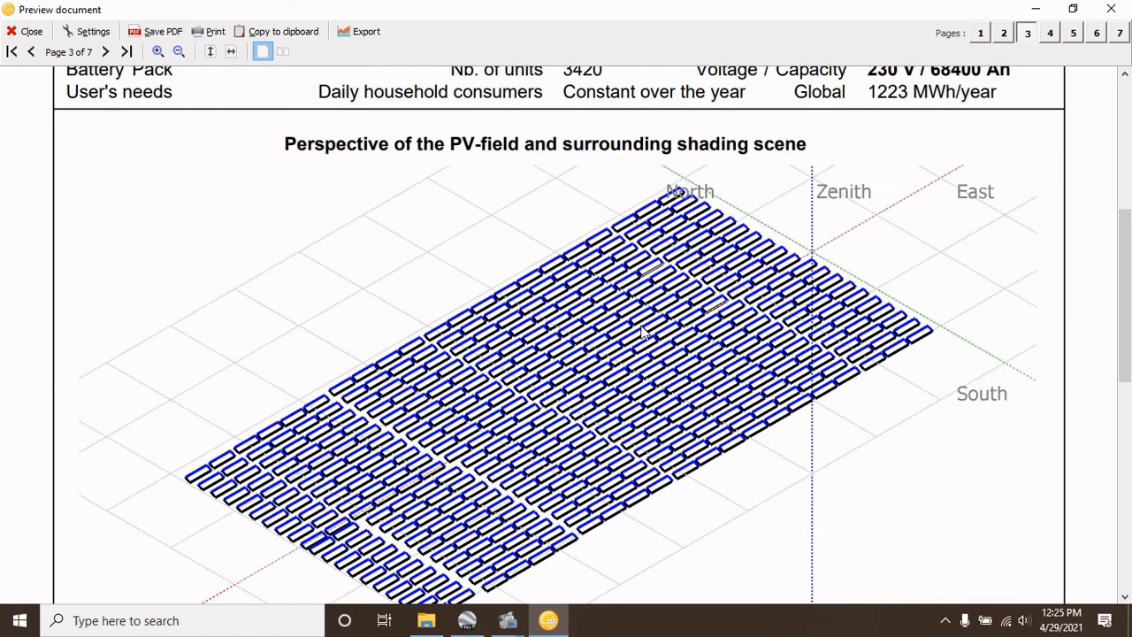
pyautogui.scroll(-5, 635, 400)
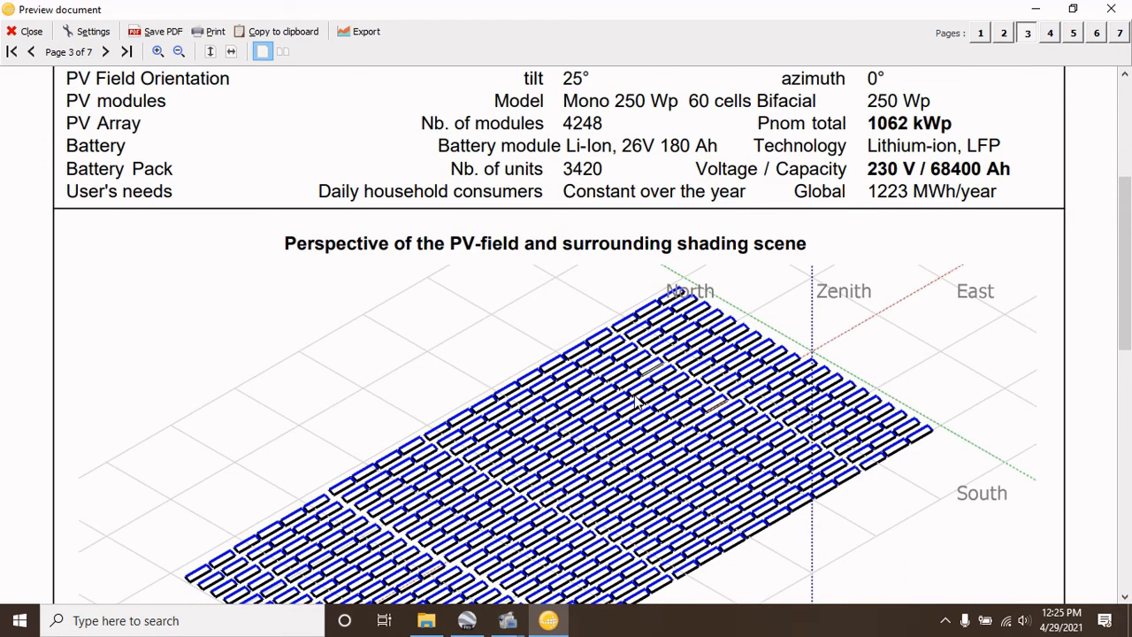
pyautogui.scroll(5, 635, 401)
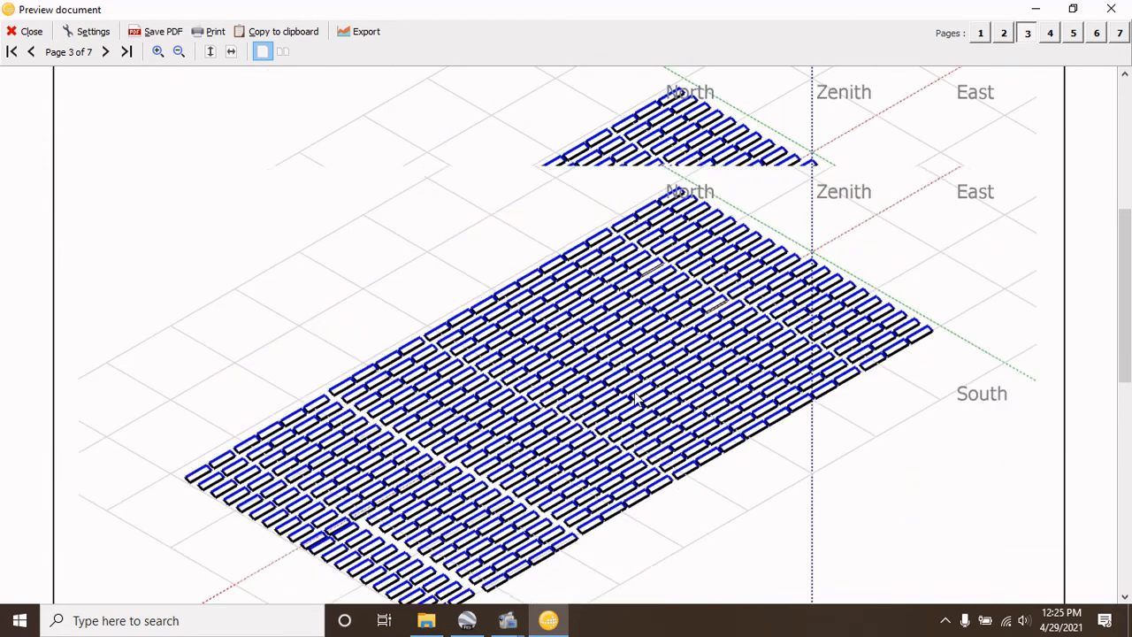
pyautogui.scroll(-2, 626, 332)
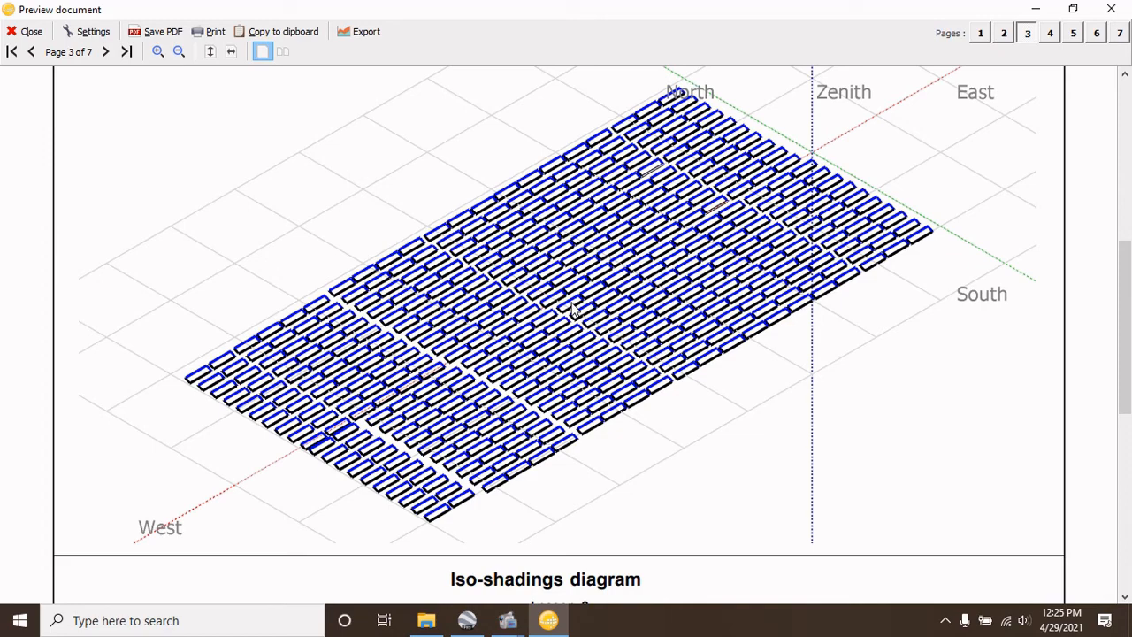
# Step: Examine the detailed user's needs page, including the annual consumer table and the hourly profile
pyautogui.scroll(-15, 573, 308)
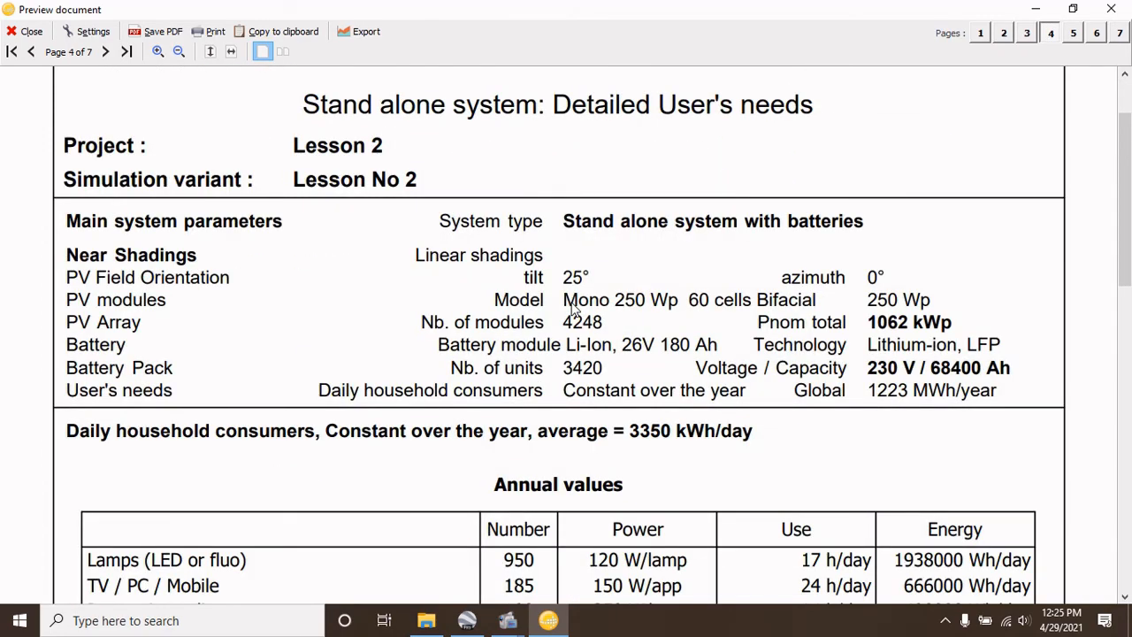
pyautogui.scroll(-10, 573, 308)
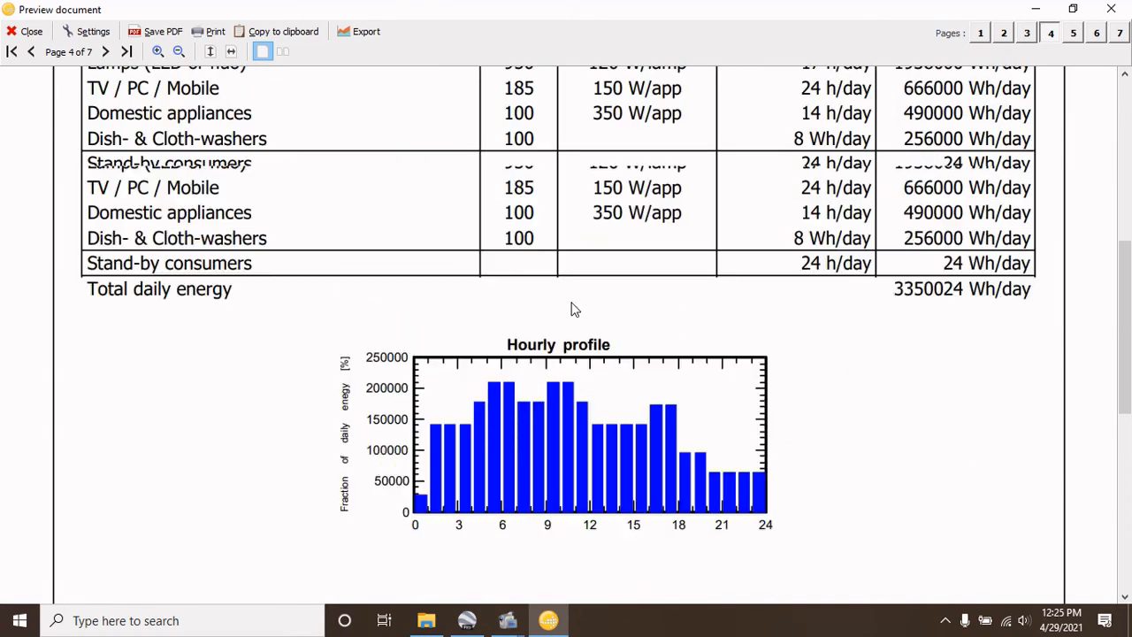
pyautogui.scroll(8, 573, 308)
pyautogui.scroll(3, 574, 308)
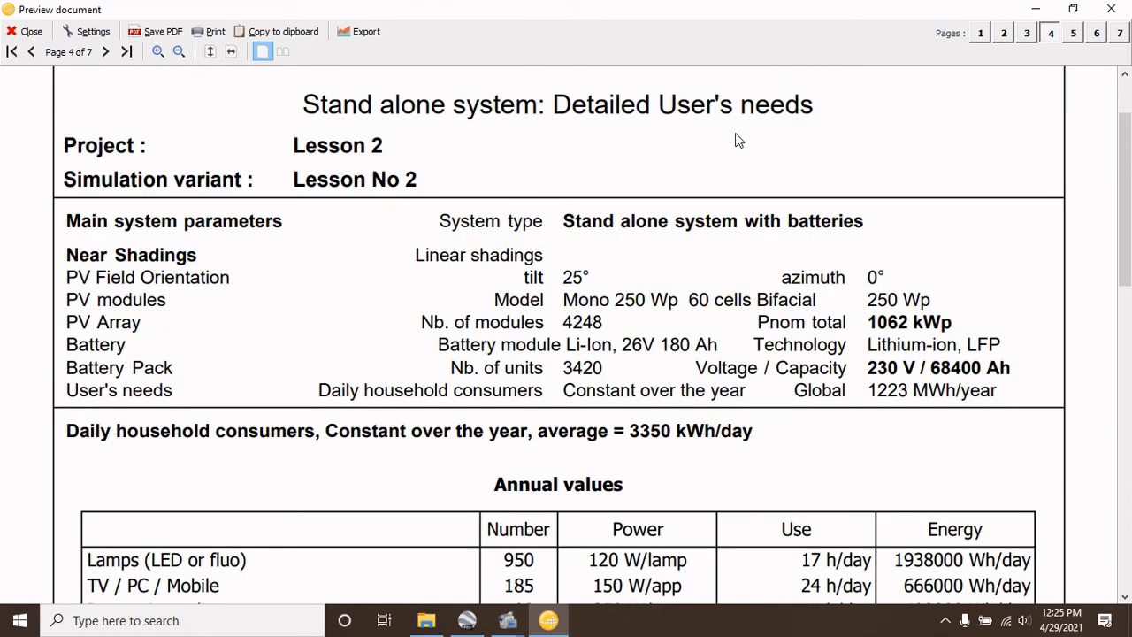
pyautogui.scroll(-10, 669, 301)
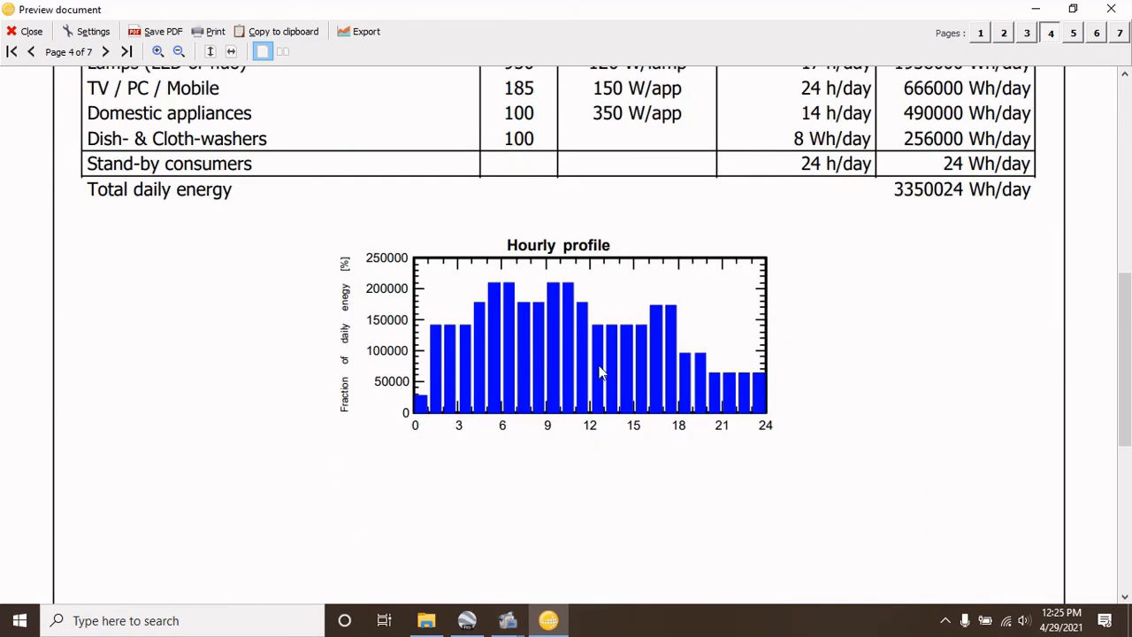
# Step: Examine the main results page, including energy figures, normalized production and performance ratio charts, and the monthly balances table
pyautogui.scroll(-2, 604, 372)
pyautogui.scroll(-5, 601, 370)
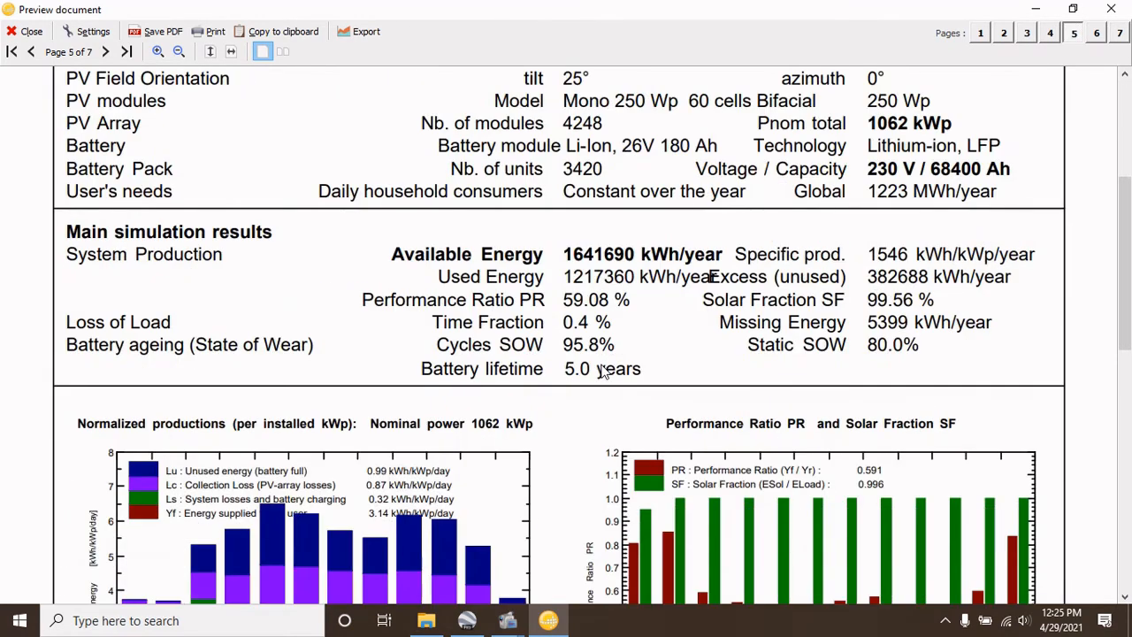
pyautogui.scroll(1, 604, 371)
pyautogui.scroll(1, 603, 370)
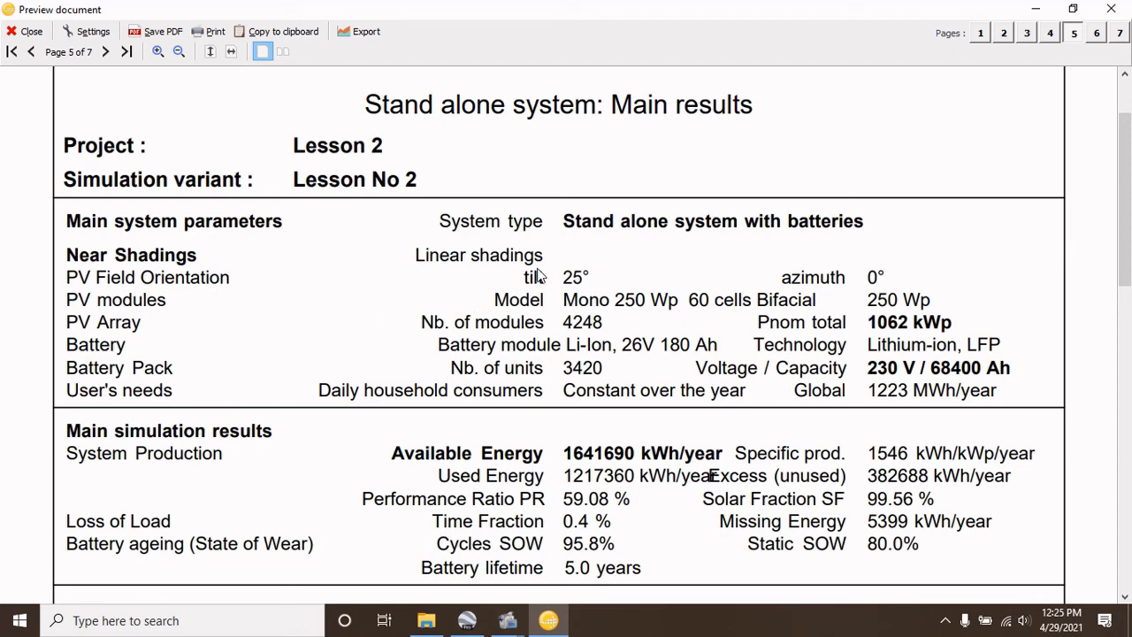
pyautogui.scroll(-3, 557, 336)
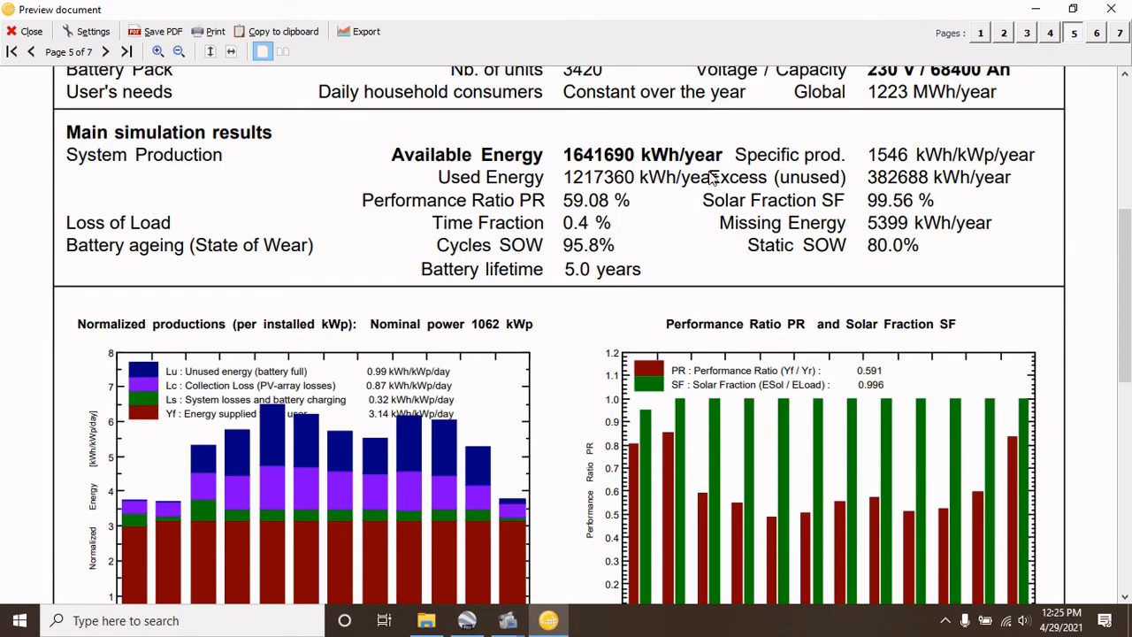
pyautogui.scroll(-1, 696, 267)
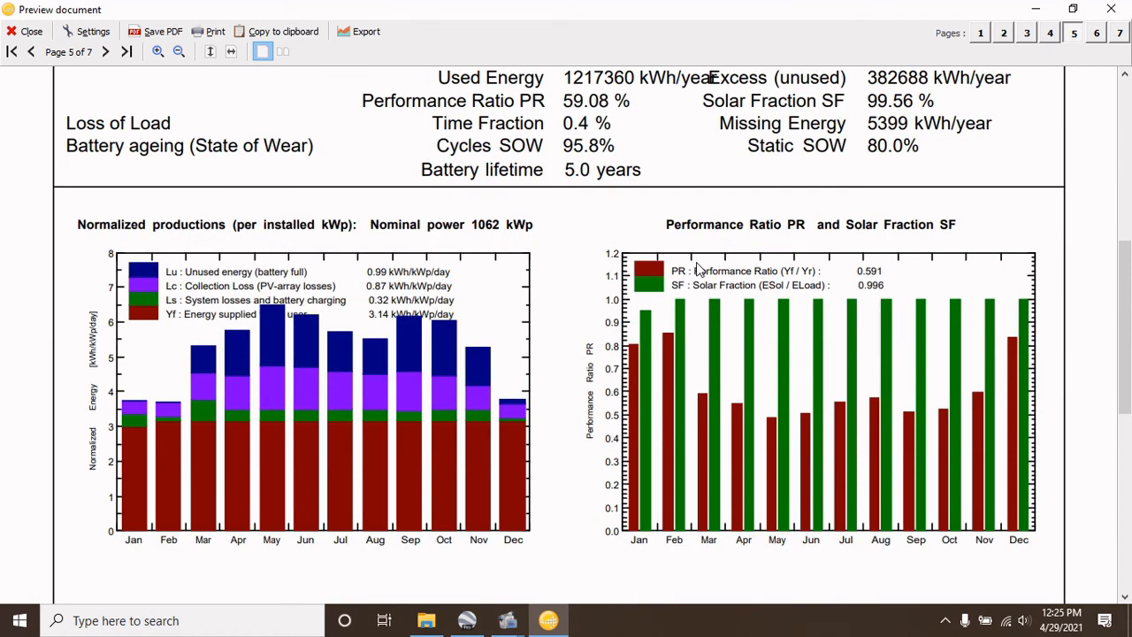
pyautogui.scroll(-5, 697, 268)
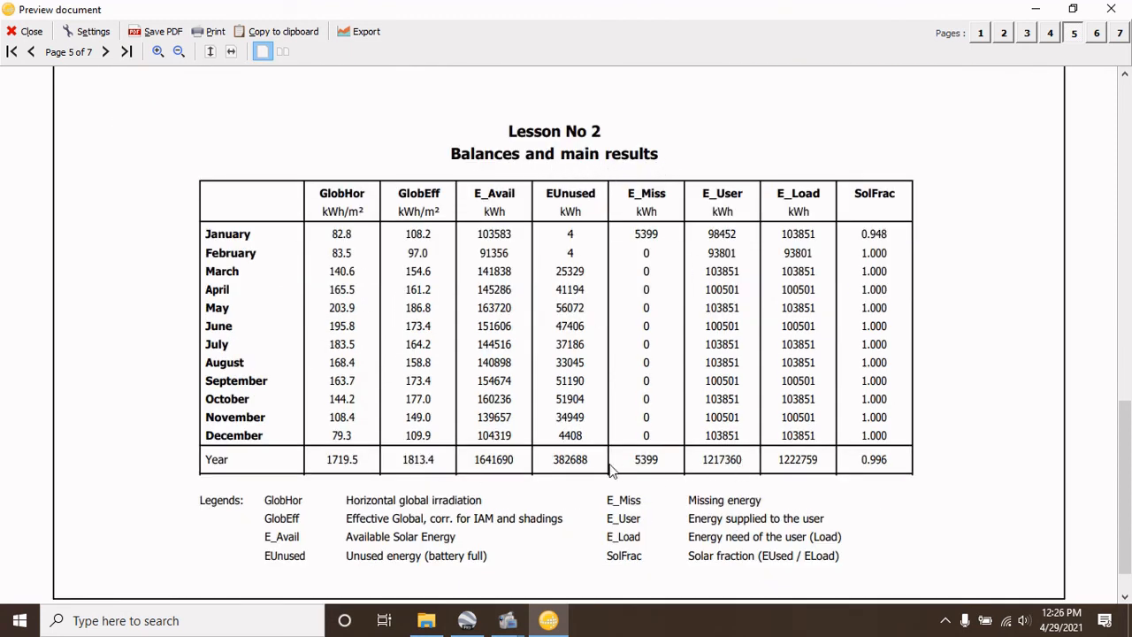
# Step: Examine the daily input/output diagram and the whole-year loss diagram on the report's last two pages
pyautogui.scroll(-10, 601, 412)
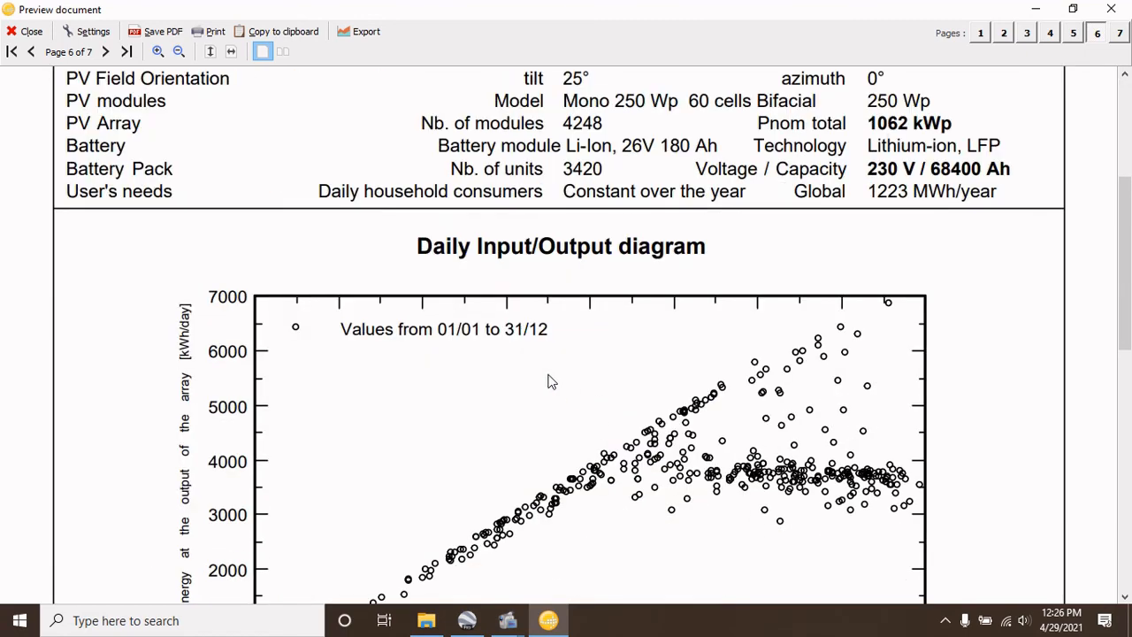
pyautogui.scroll(-1, 676, 316)
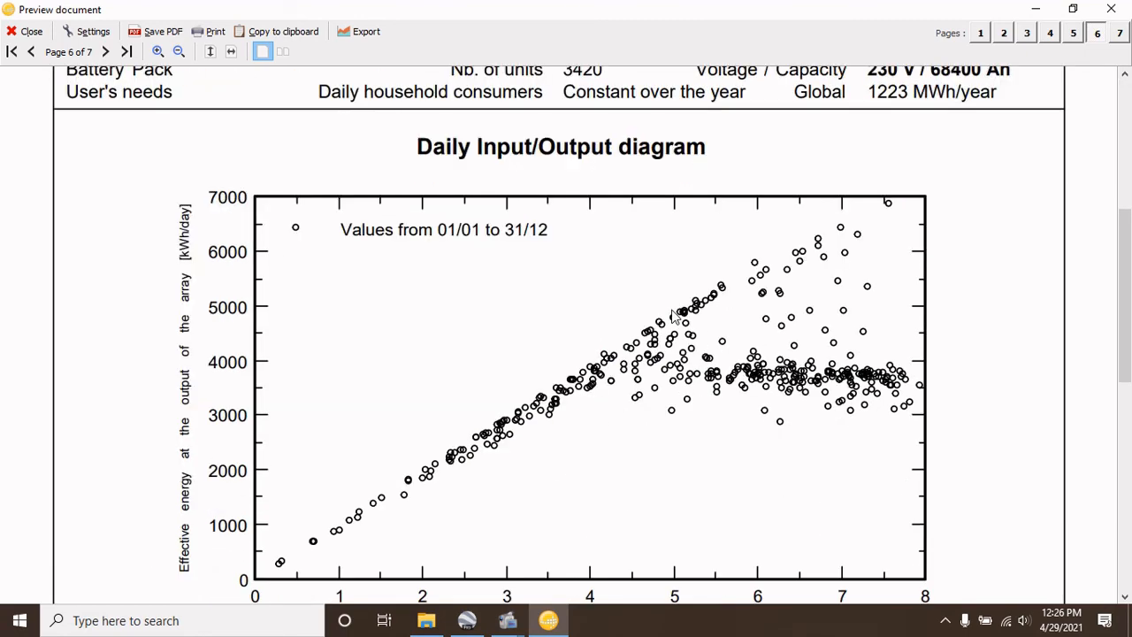
pyautogui.scroll(-10, 676, 317)
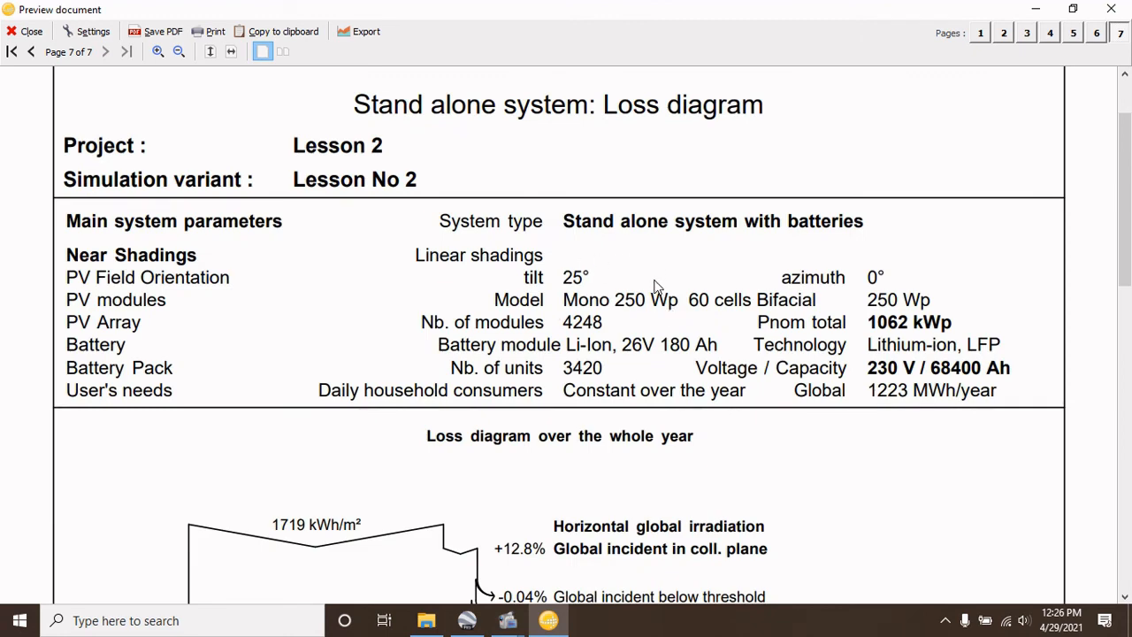
pyautogui.scroll(-1, 568, 336)
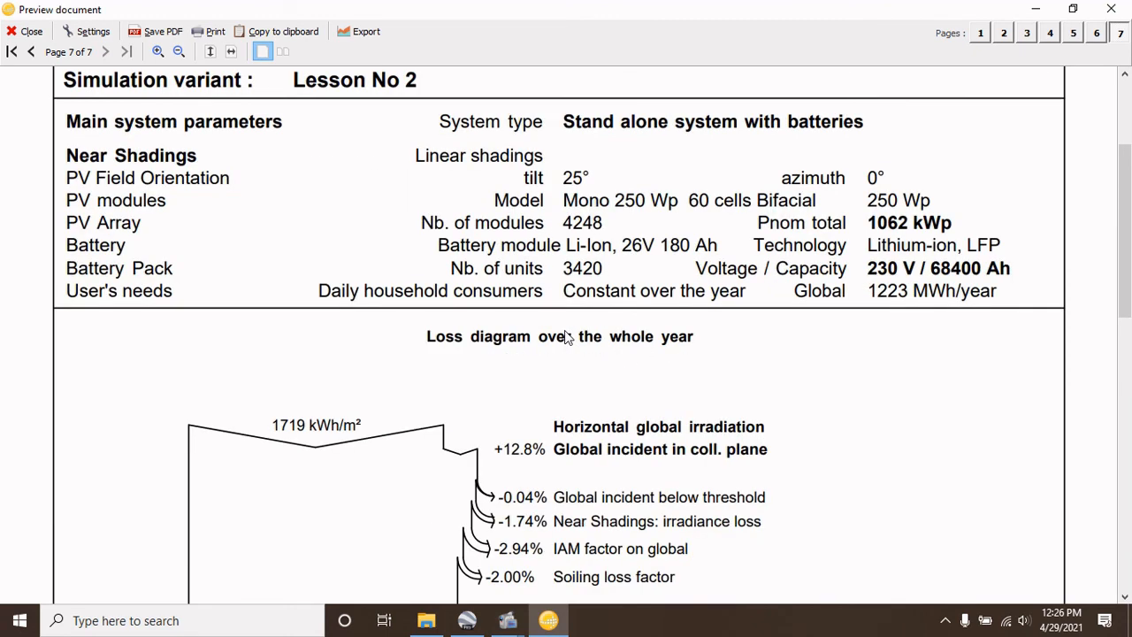
pyautogui.scroll(-3, 567, 383)
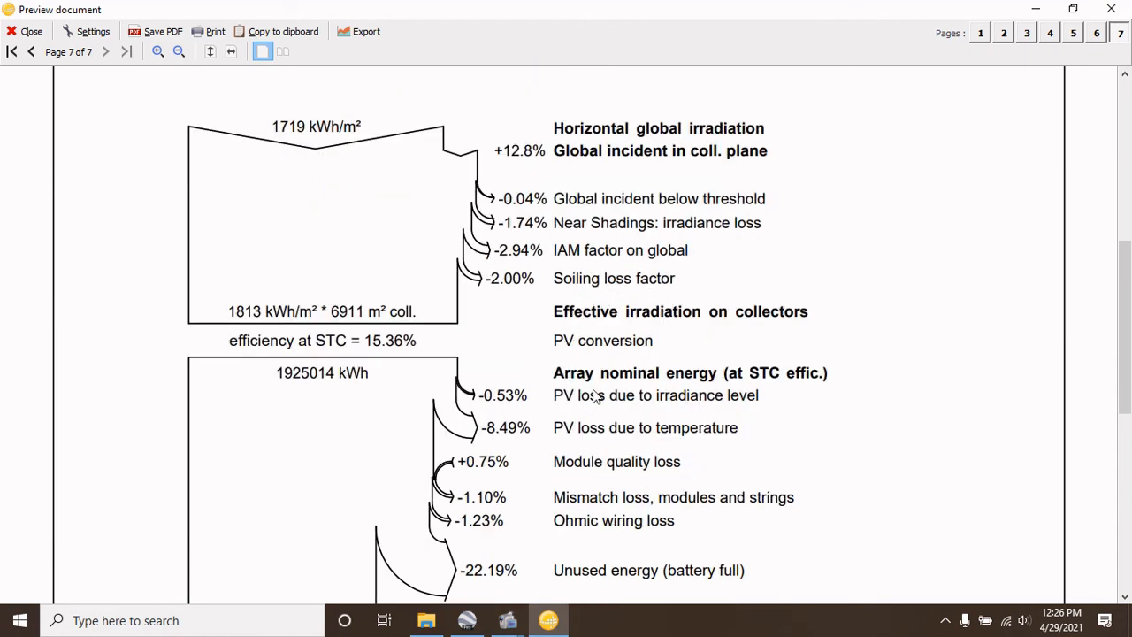
pyautogui.scroll(-3, 583, 396)
pyautogui.scroll(-1, 477, 447)
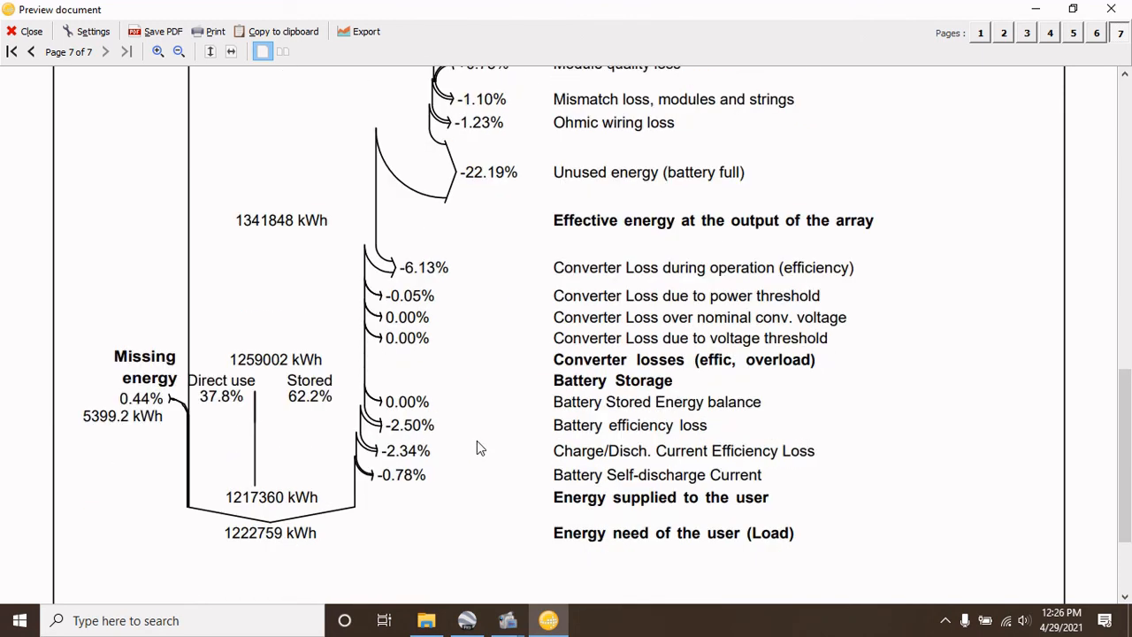
pyautogui.scroll(-1, 476, 447)
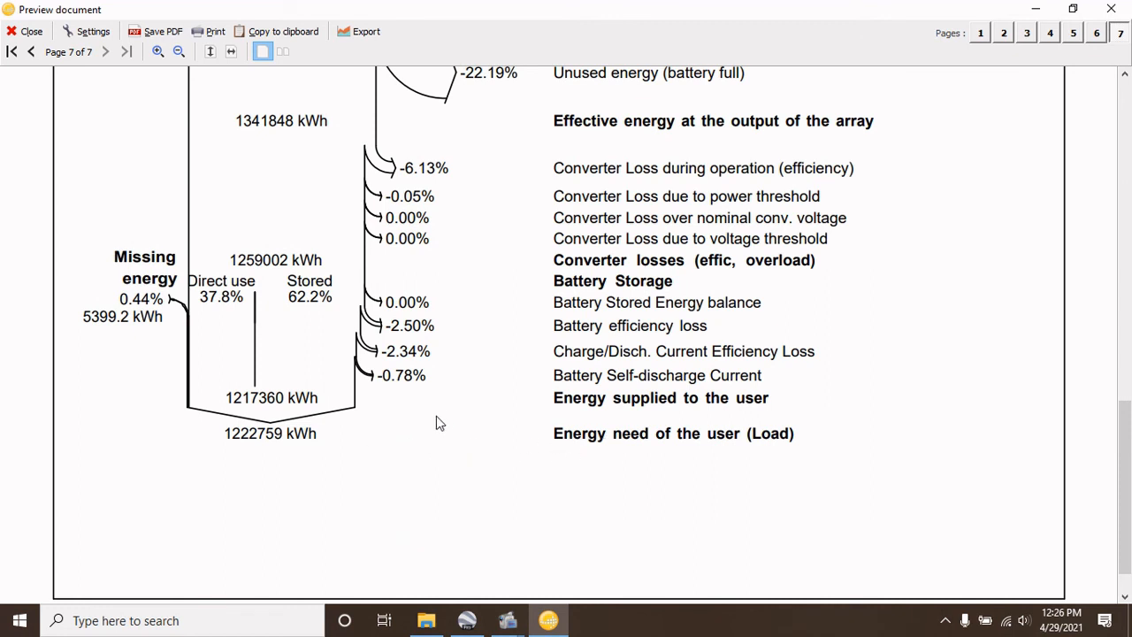
pyautogui.scroll(1, 476, 418)
pyautogui.scroll(-2, 476, 419)
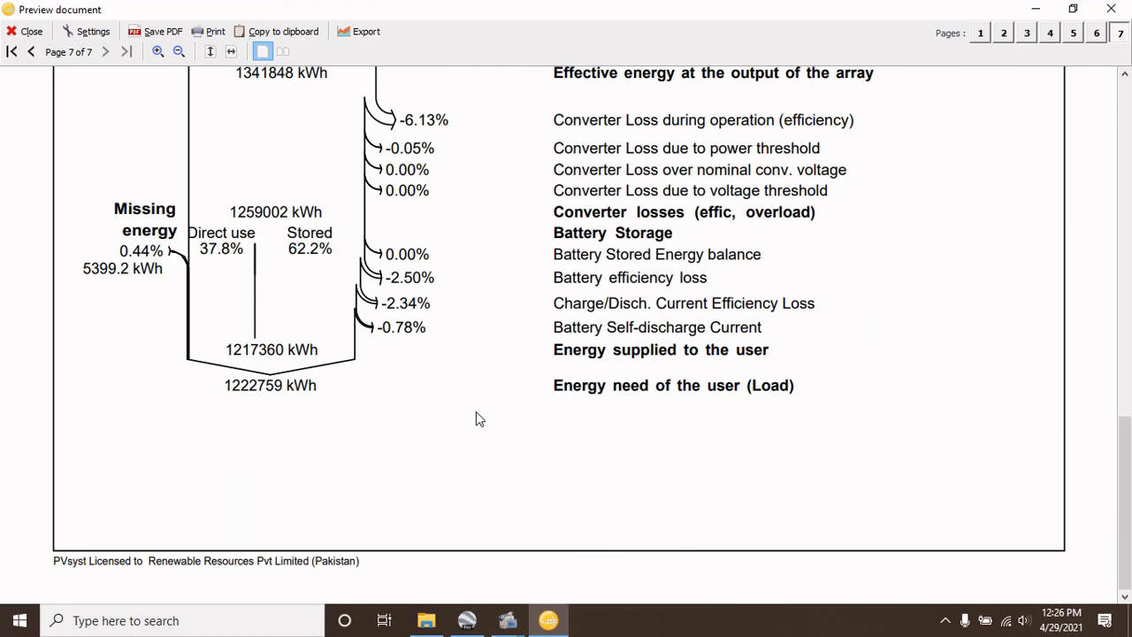
# Step: Close the report preview and the Lesson 2 project window
pyautogui.scroll(9, 475, 419)
pyautogui.scroll(8, 476, 418)
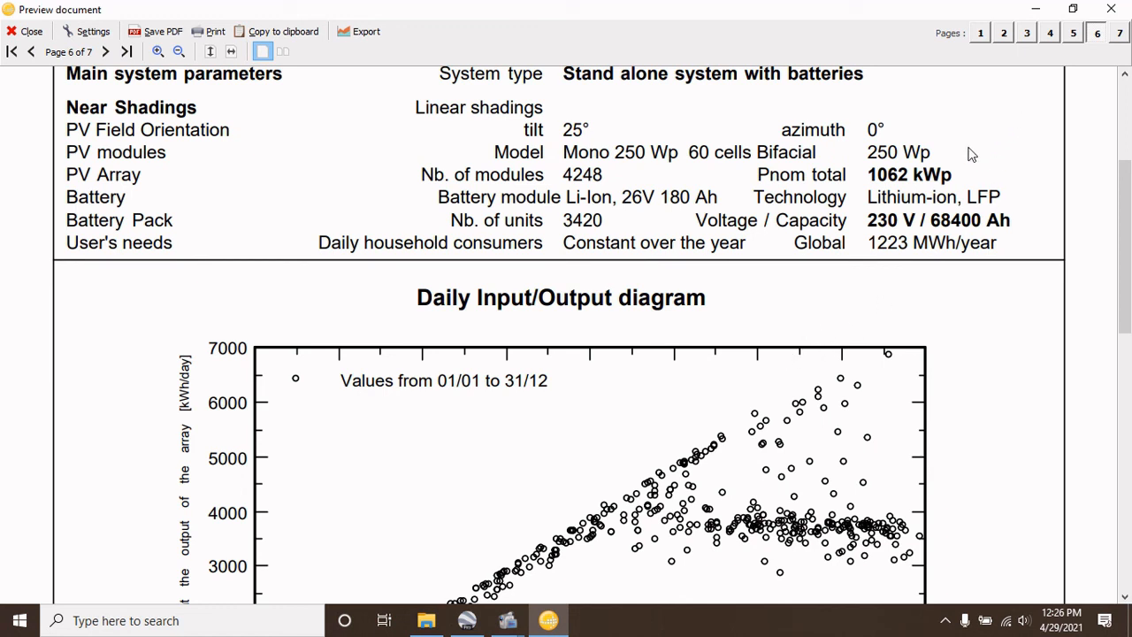
pyautogui.click(1110, 9)
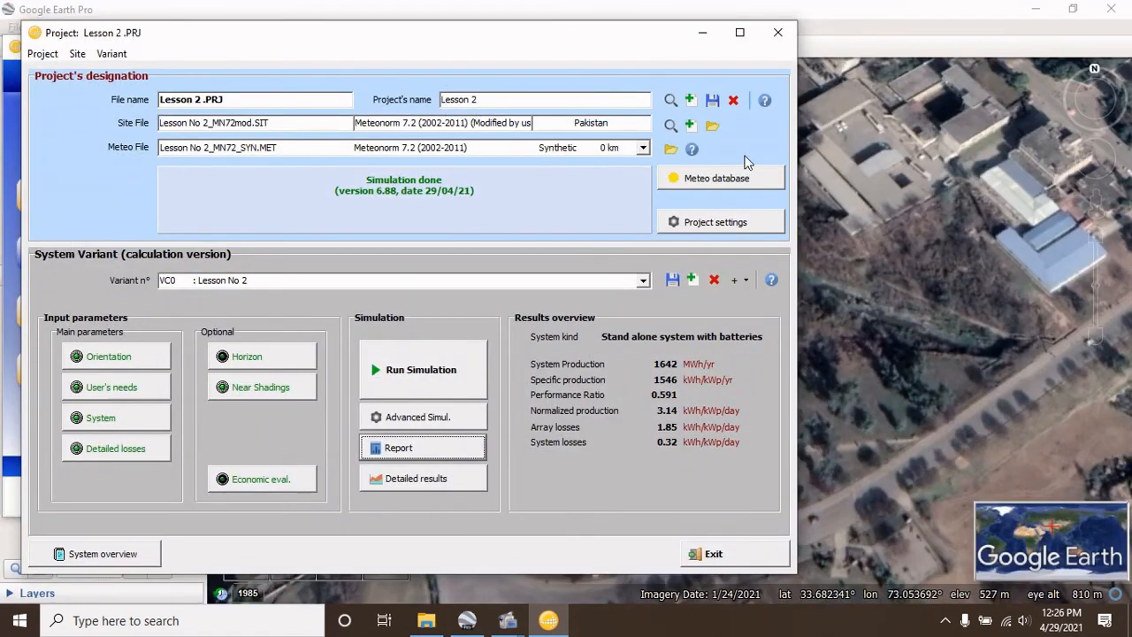
pyautogui.click(777, 34)
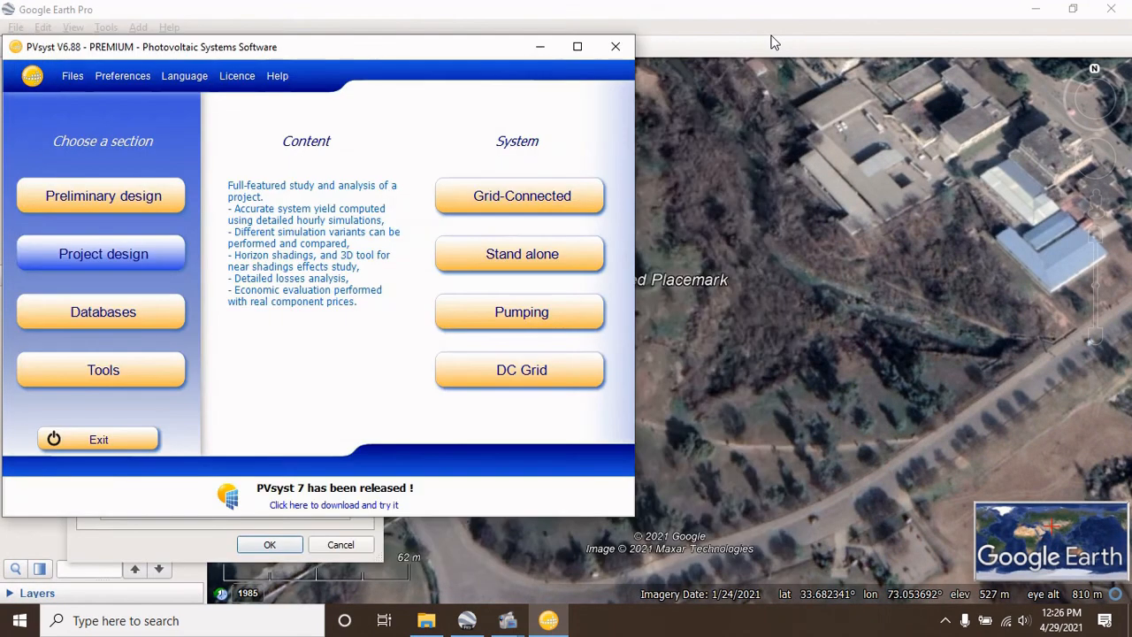